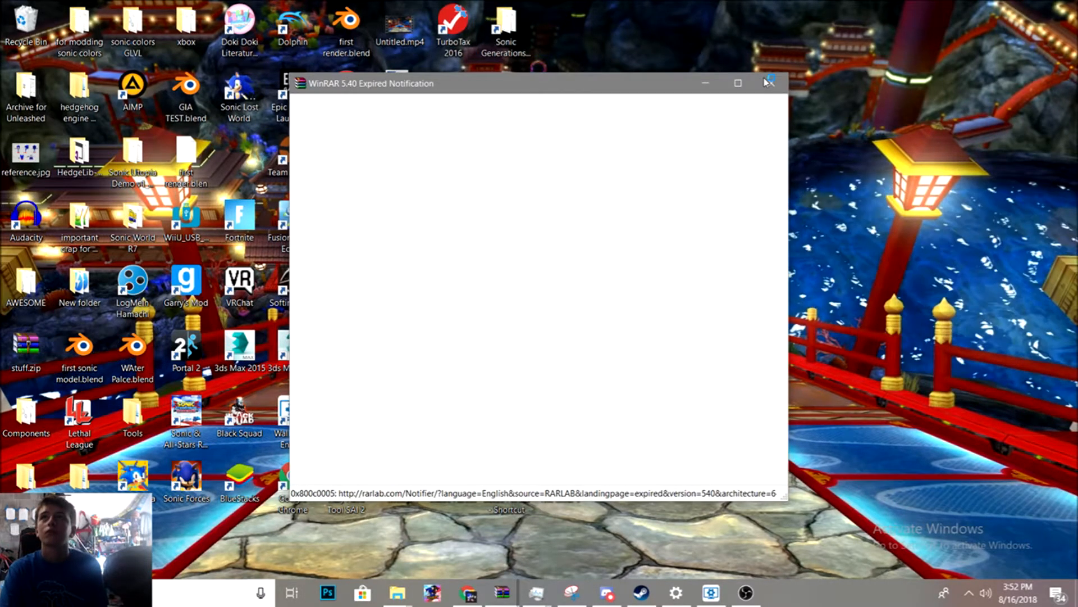
- Dismiss the WinRAR notice, open the folder inside the hedgehog engine modding tutorial archive to view its tools, and close the archive
left_click(771, 84)
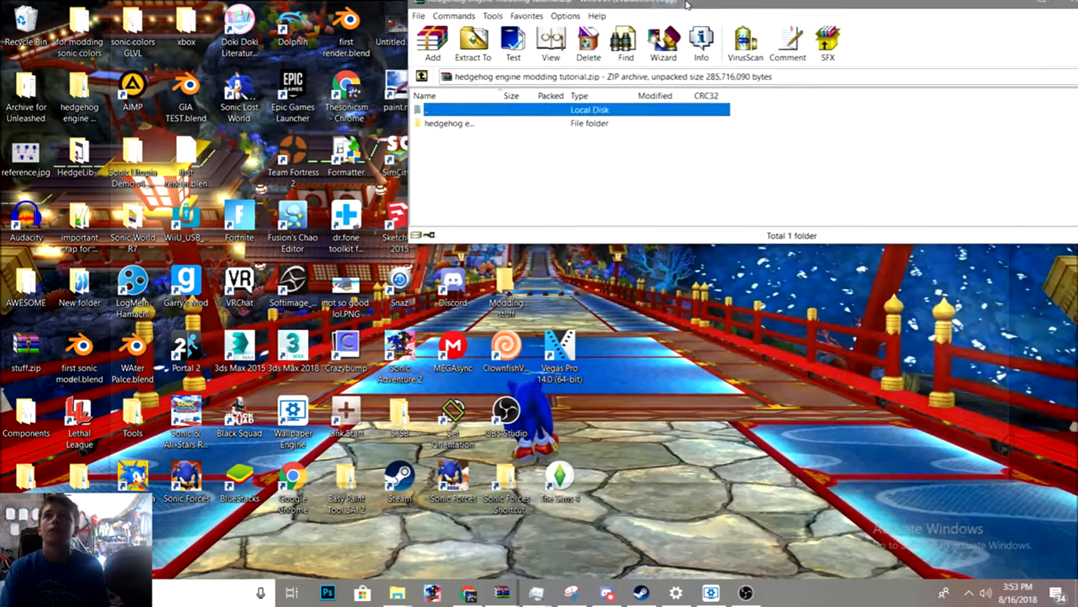
left_click_drag(688, 4, 624, 104)
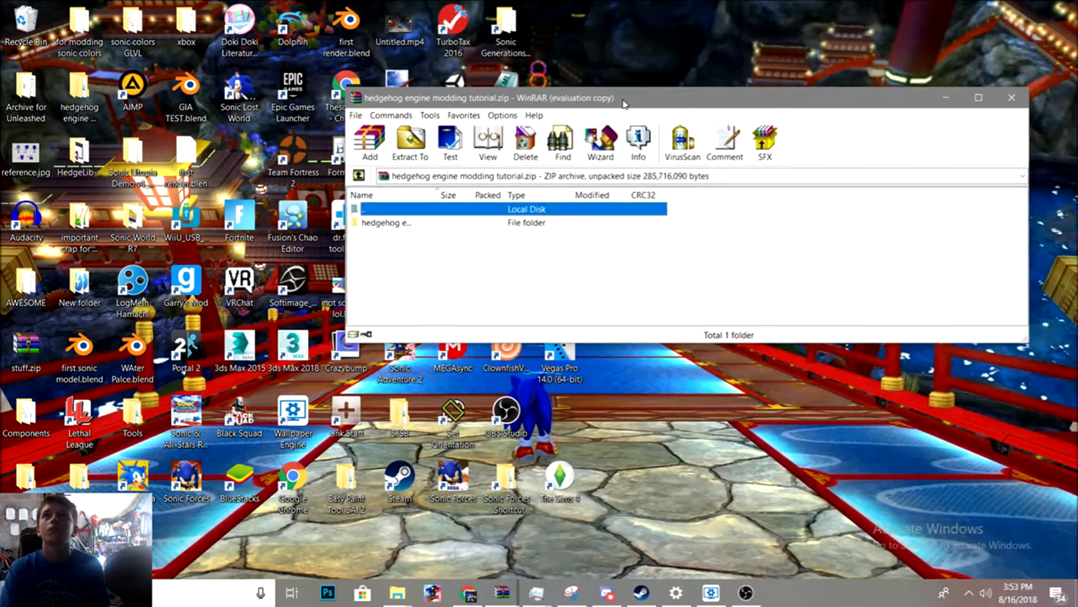
double_click(477, 224)
double_click(475, 223)
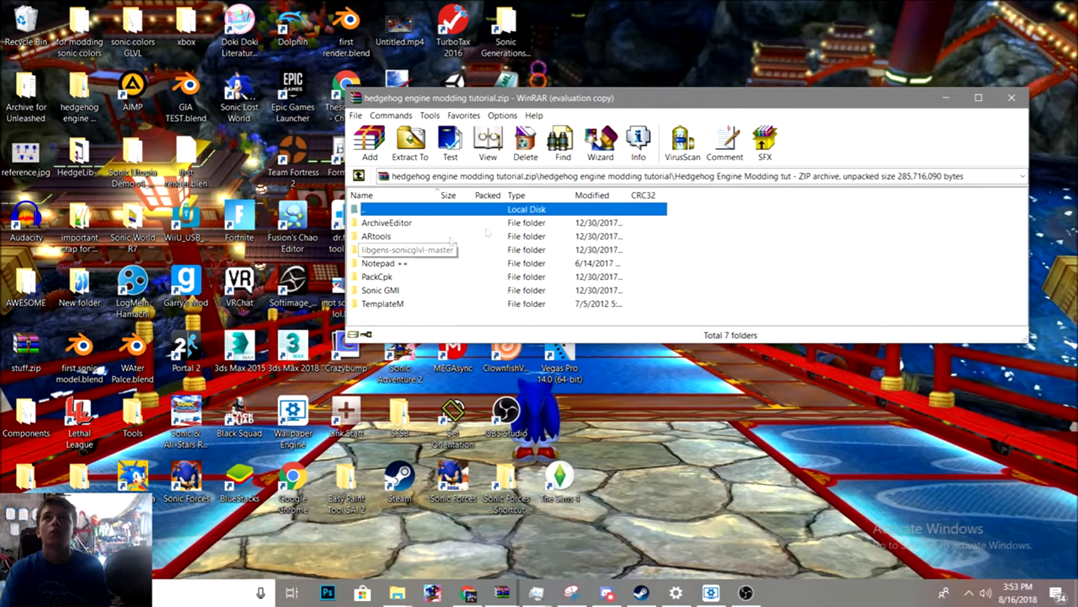
left_click(1010, 98)
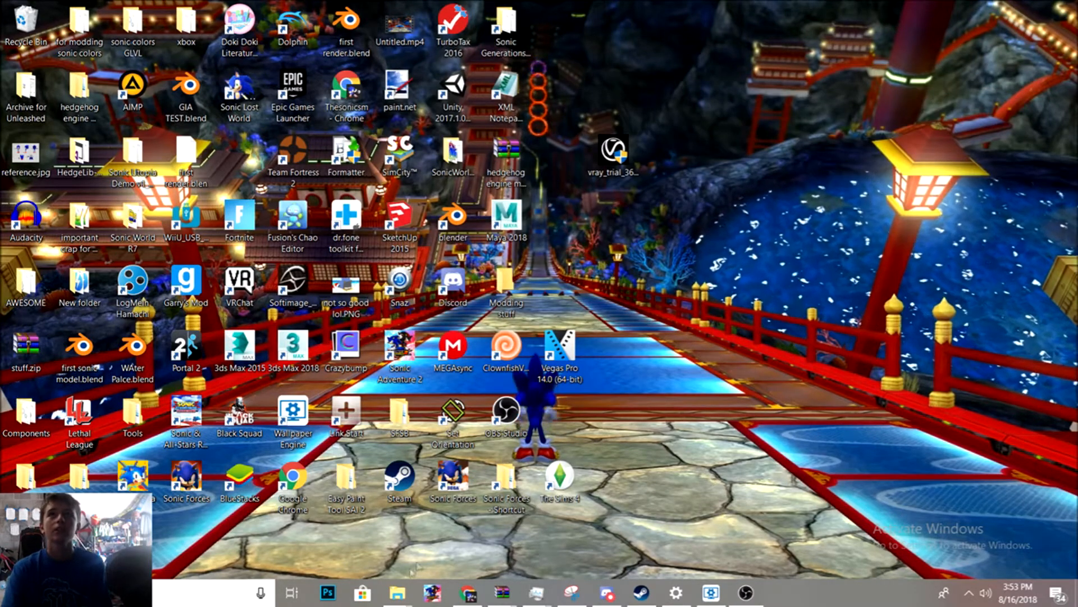
- Switch to the file explorer window and navigate to Documents > Sonic > Sonic Generations > Test GIA
mouse_move(399, 587)
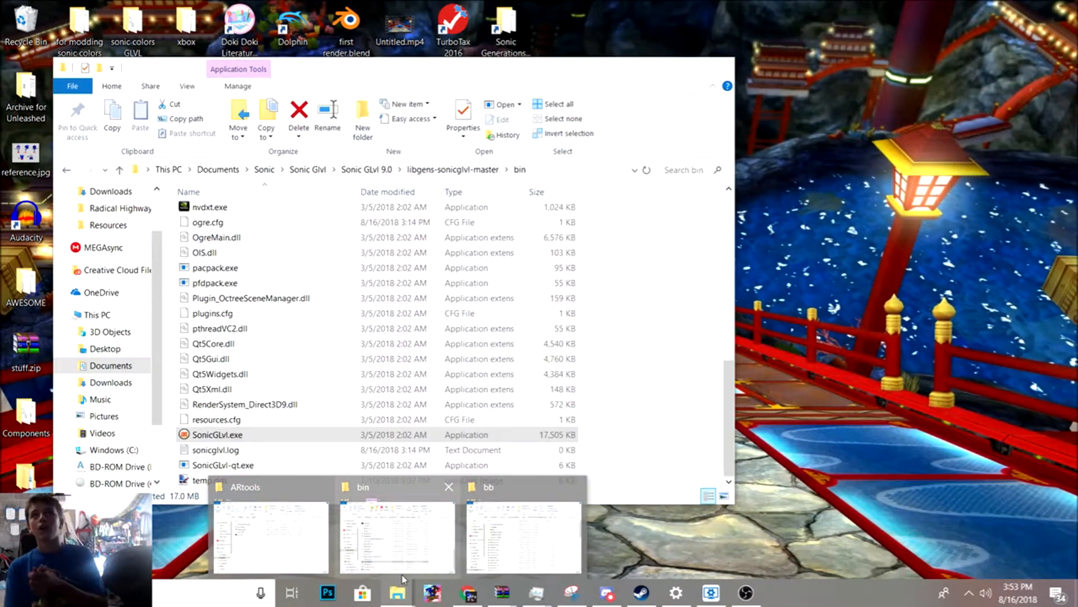
left_click(398, 536)
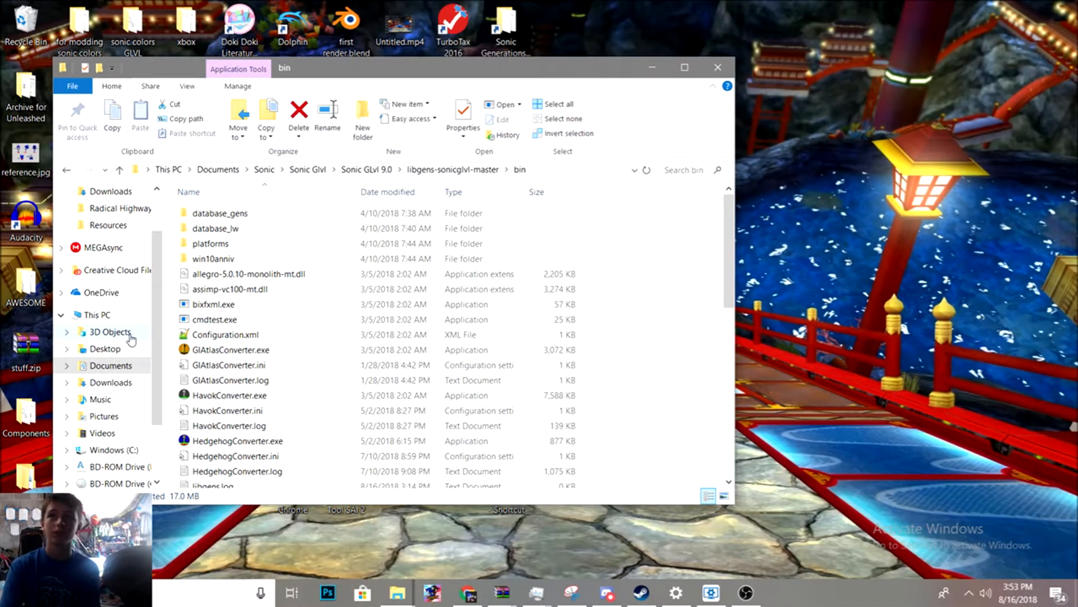
left_click(129, 367)
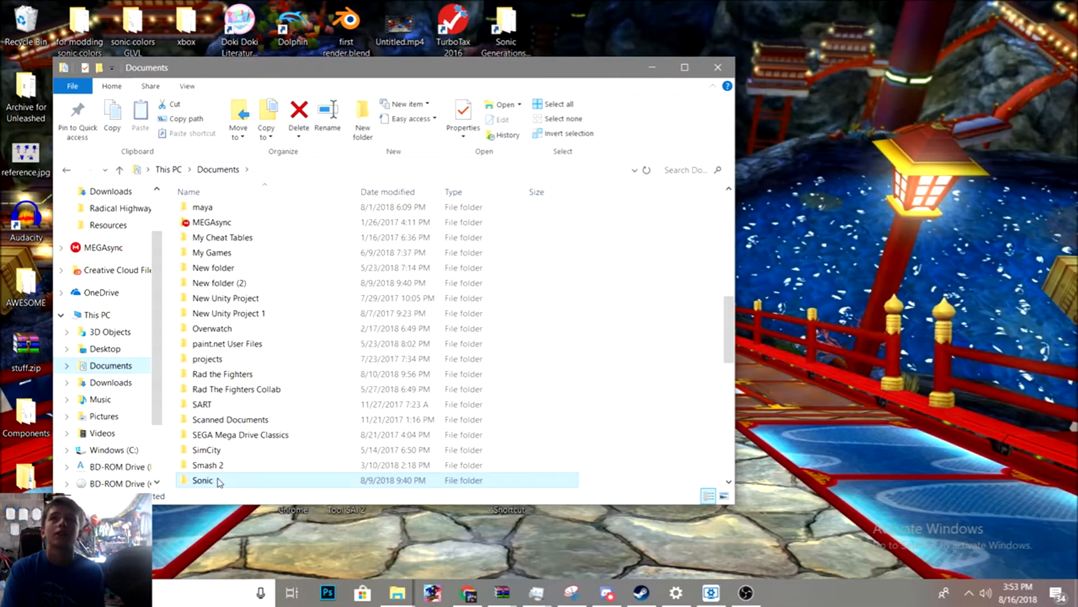
double_click(218, 482)
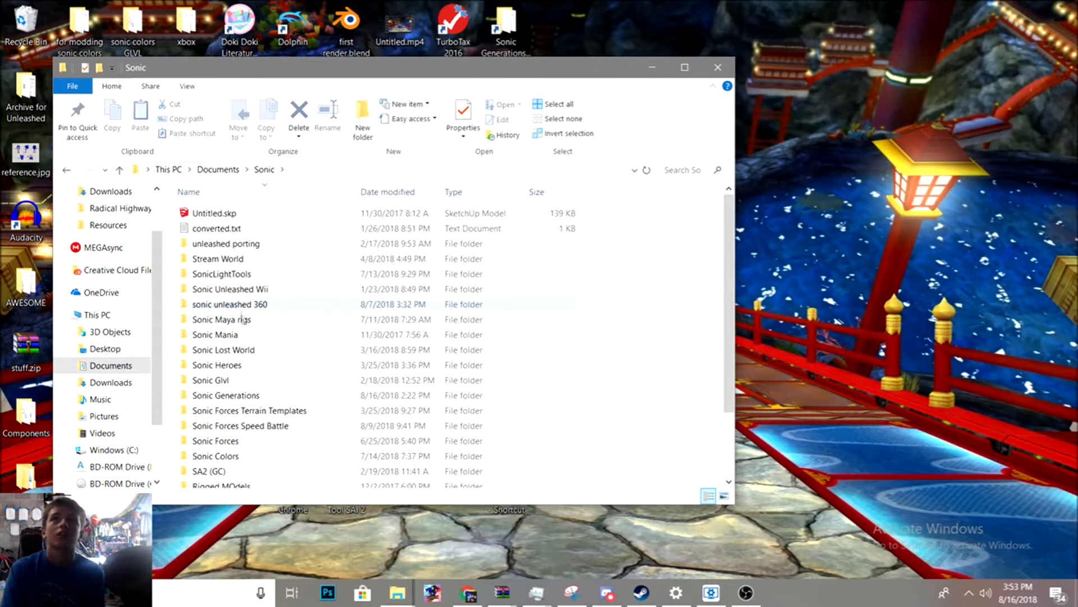
double_click(247, 394)
double_click(248, 273)
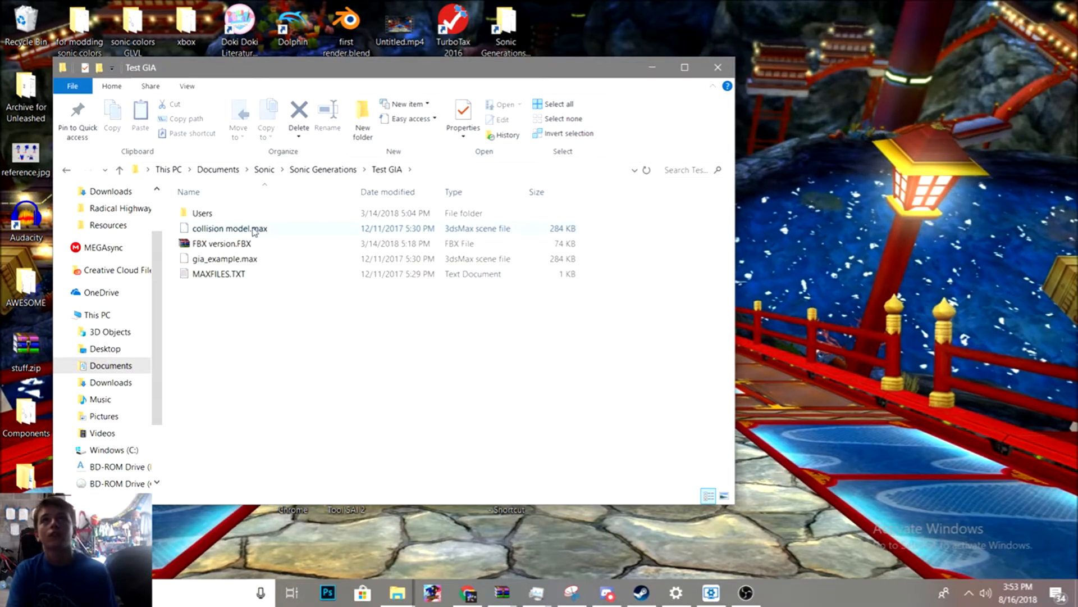
- Delete FBX version.FBX and collision model.max from the Test GIA folder
left_click(254, 245)
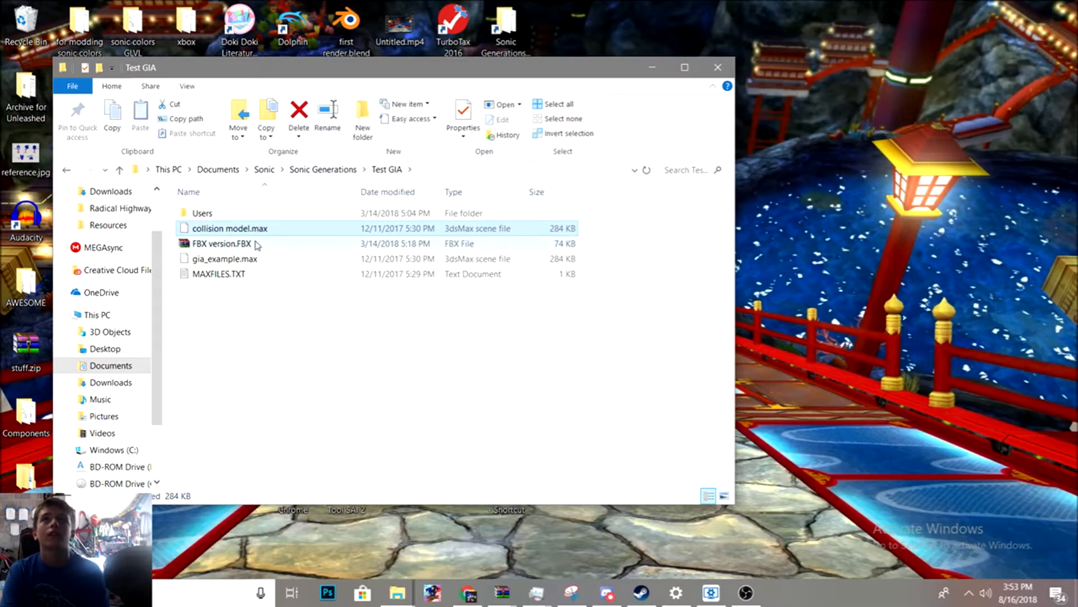
key("Delete")
left_click_drag(268, 316, 266, 204)
left_click(264, 295)
left_click_drag(285, 326, 351, 182)
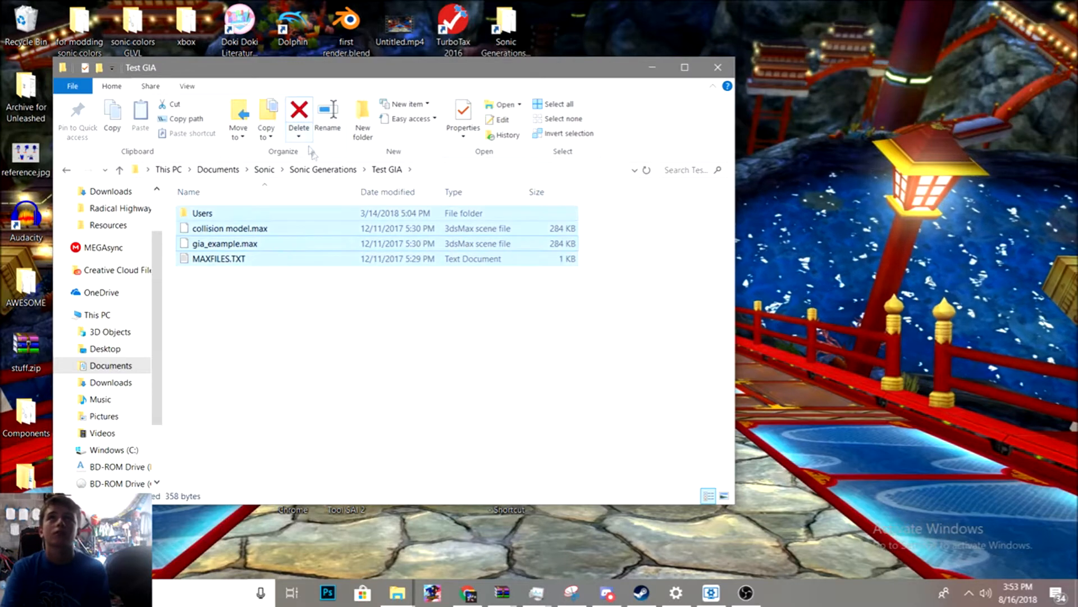
left_click(365, 227)
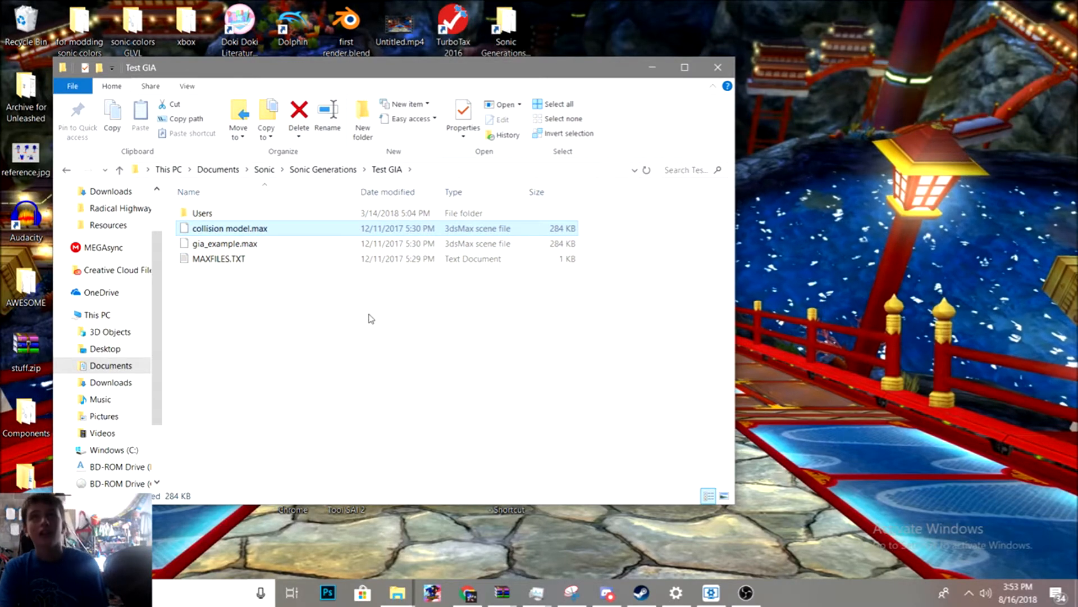
key("Delete")
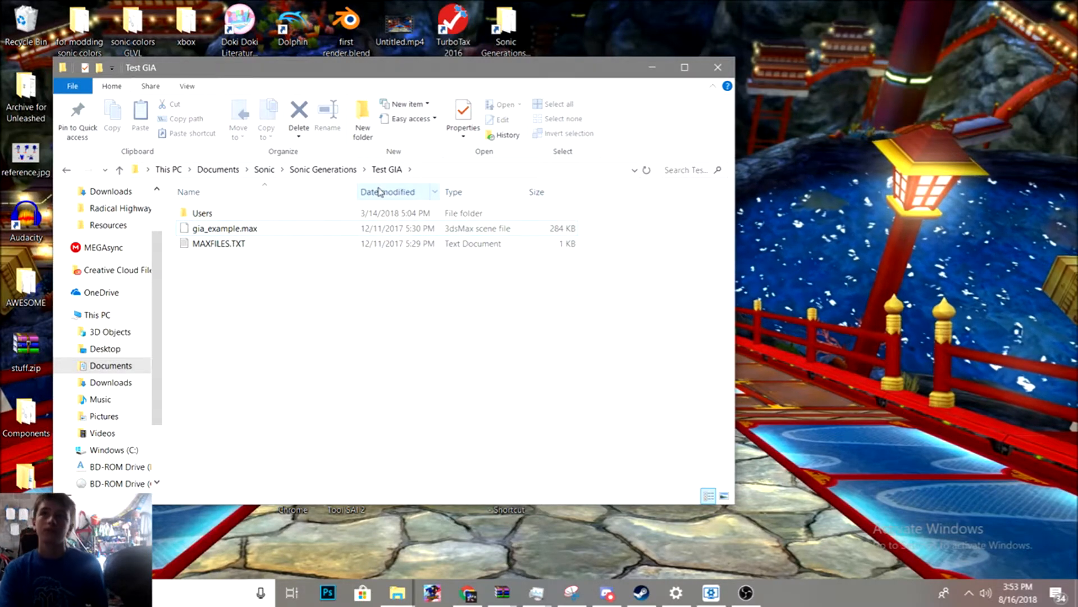
- Close the folder window, launch 3ds Max 2015, close its welcome screen, and maximize the program and the Perspective viewport
left_click(652, 67)
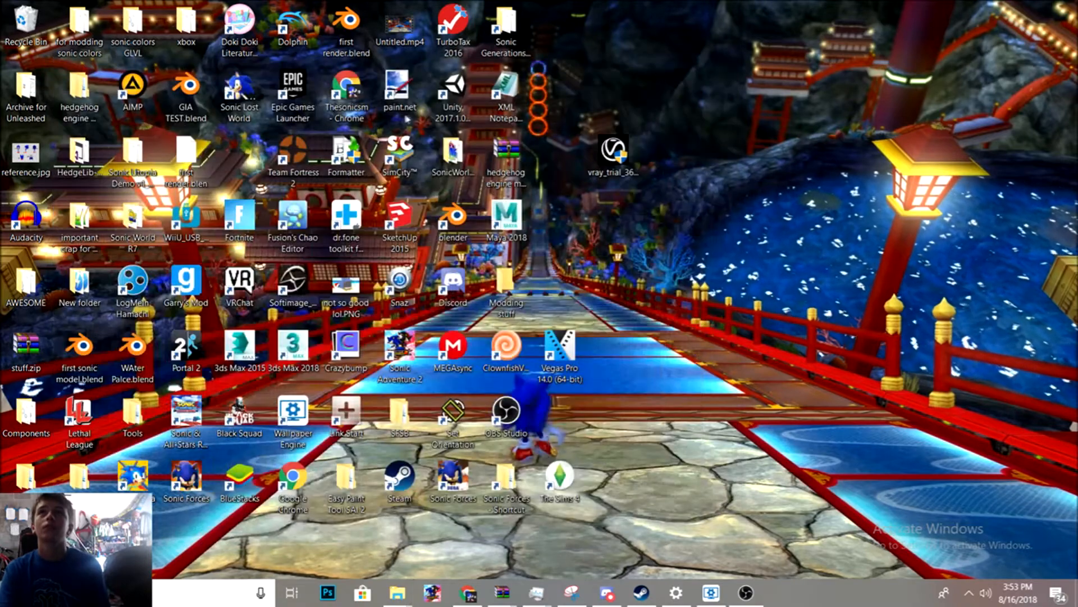
left_click(241, 337)
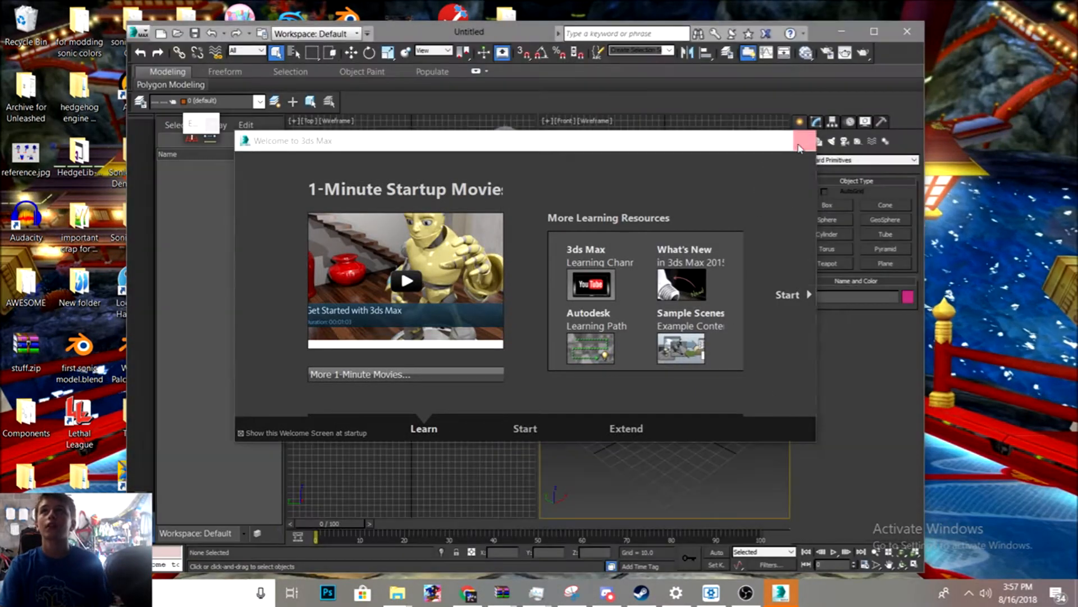
left_click(799, 147)
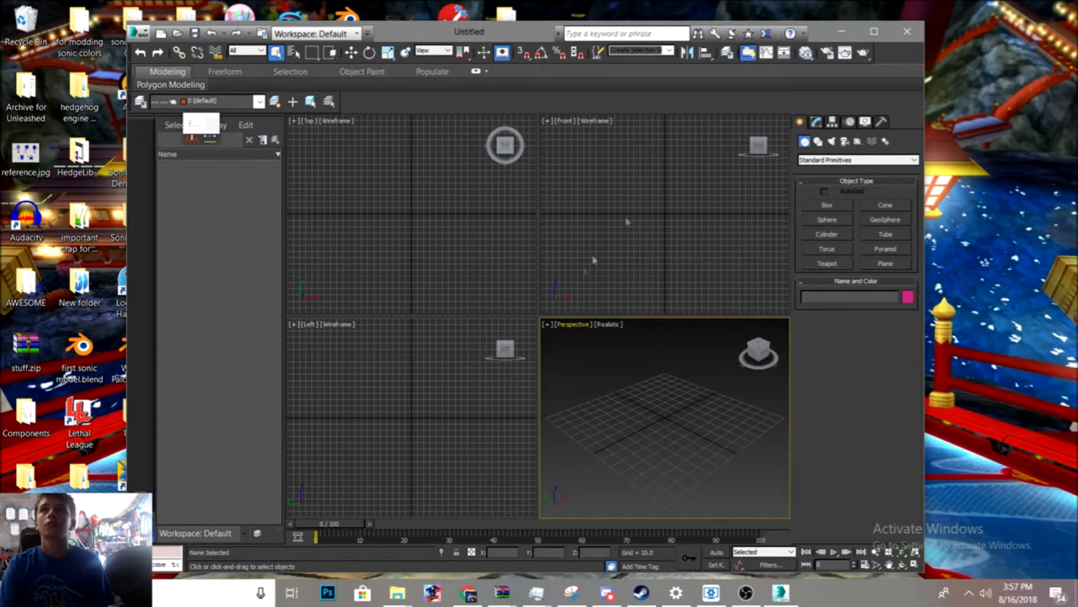
left_click(875, 32)
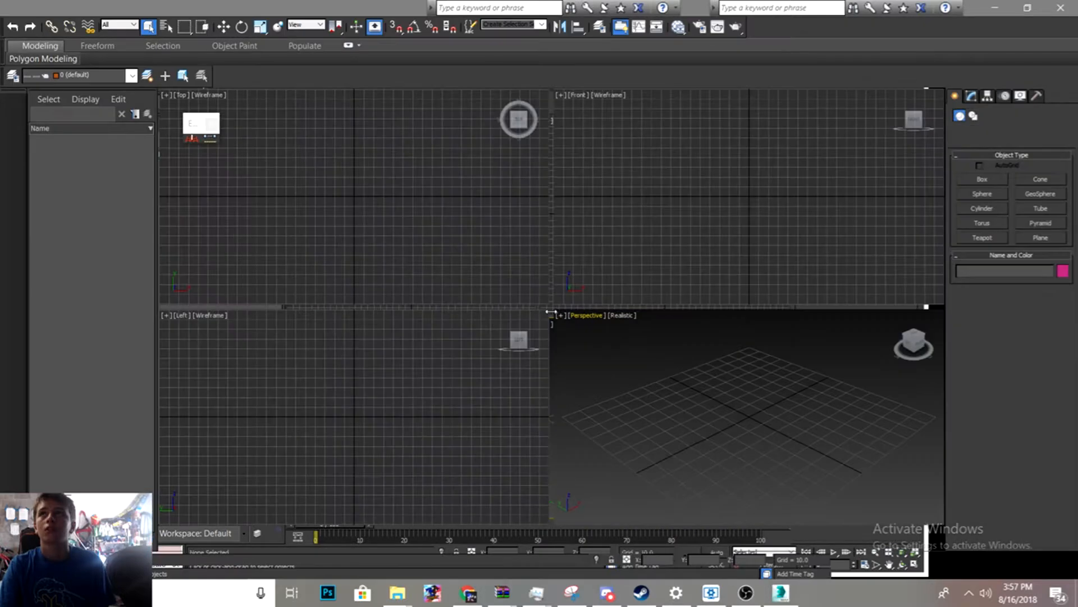
left_click(559, 315)
left_click(581, 329)
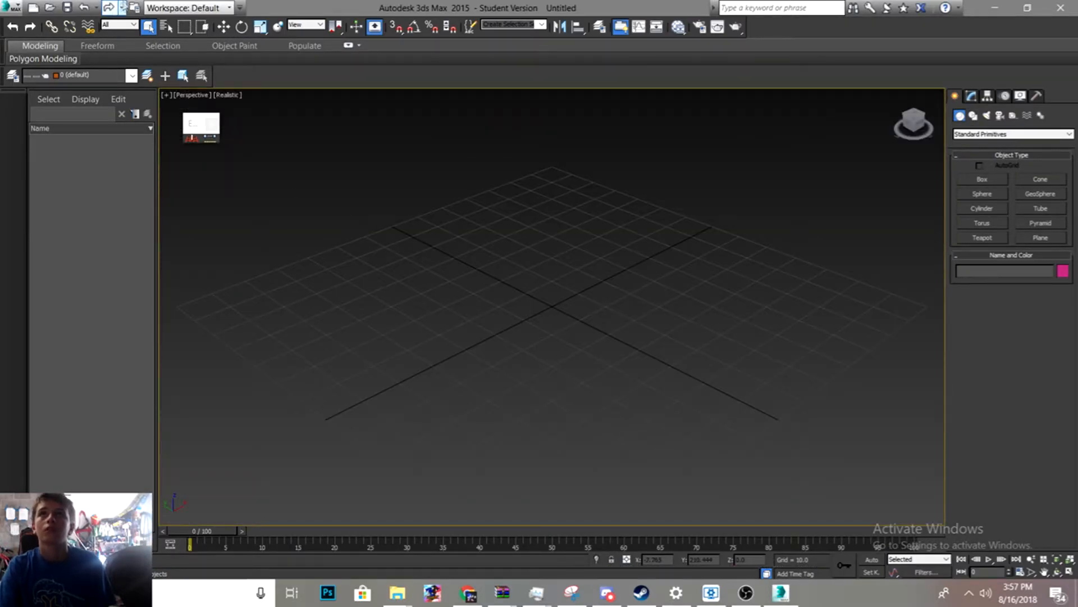
- Open gia_example.max from Documents > Sonic > Sonic Generations > Test GIA and dismiss the plugin warning
left_click(12, 8)
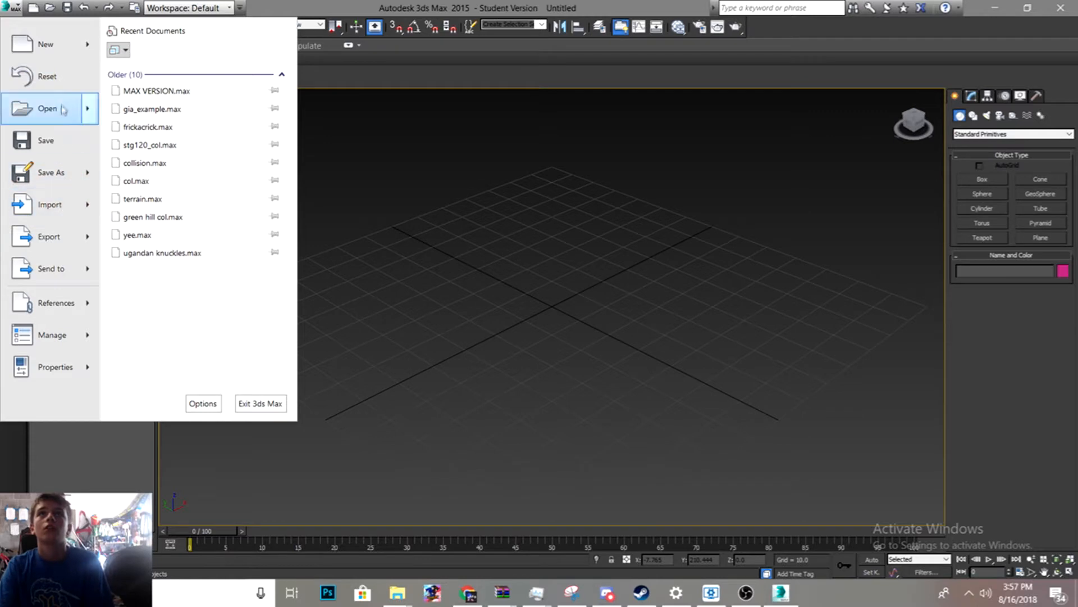
left_click(66, 107)
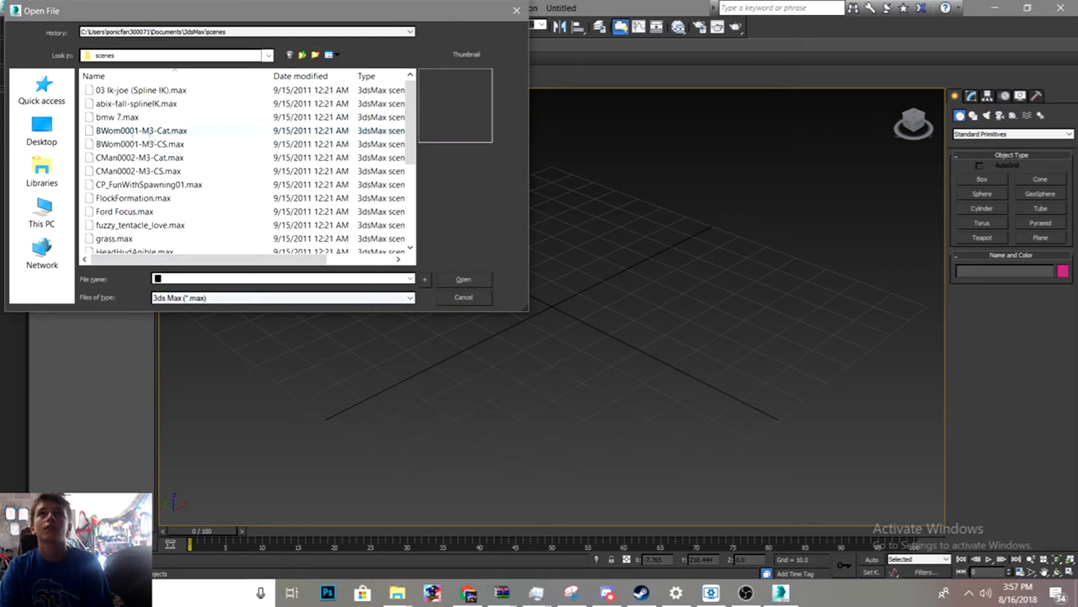
left_click(42, 169)
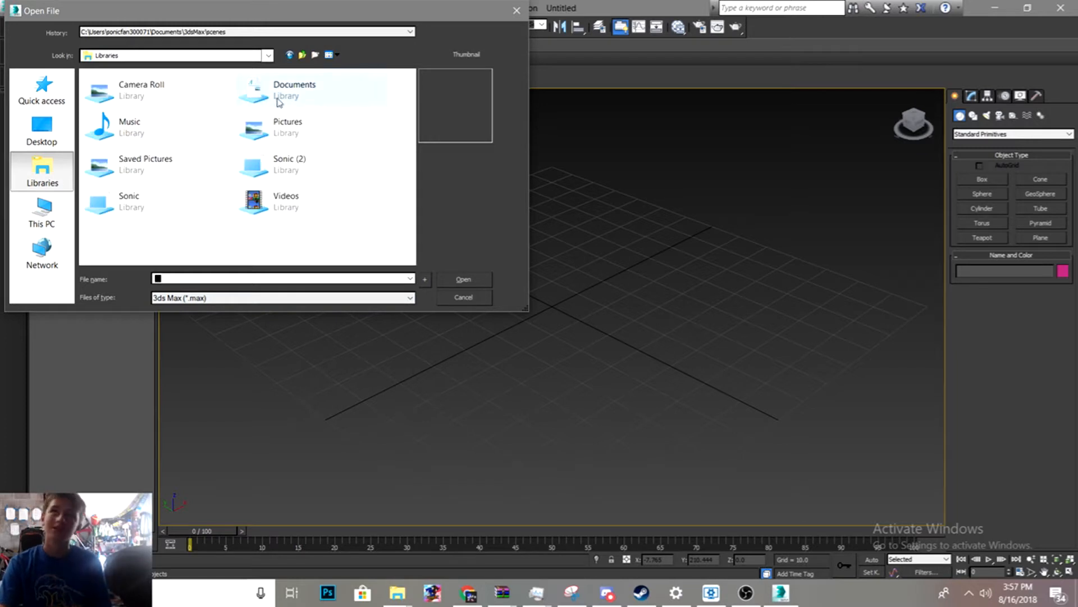
left_click(277, 106)
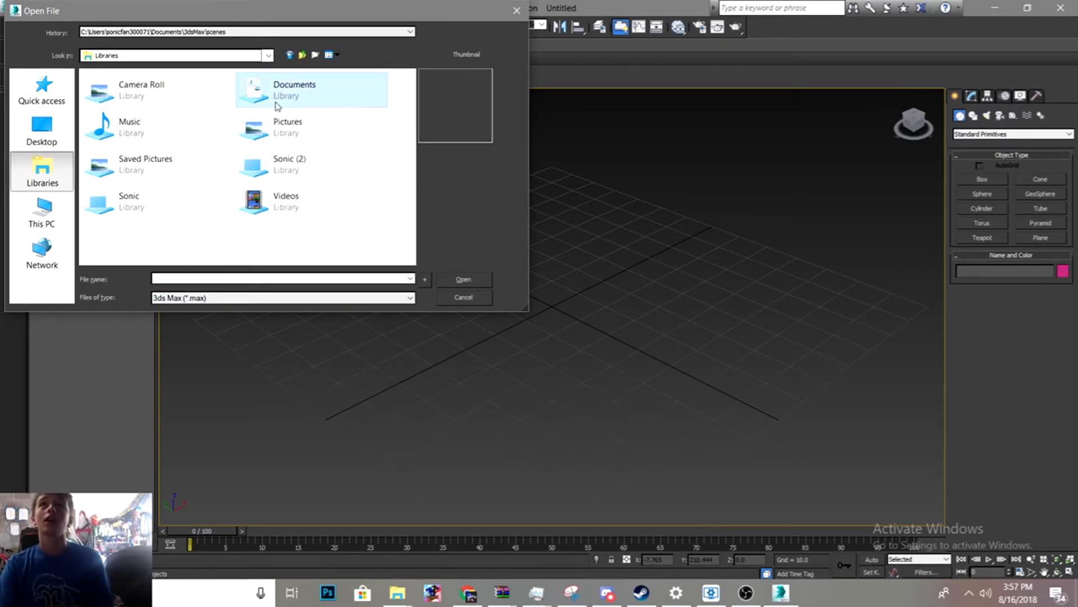
double_click(277, 106)
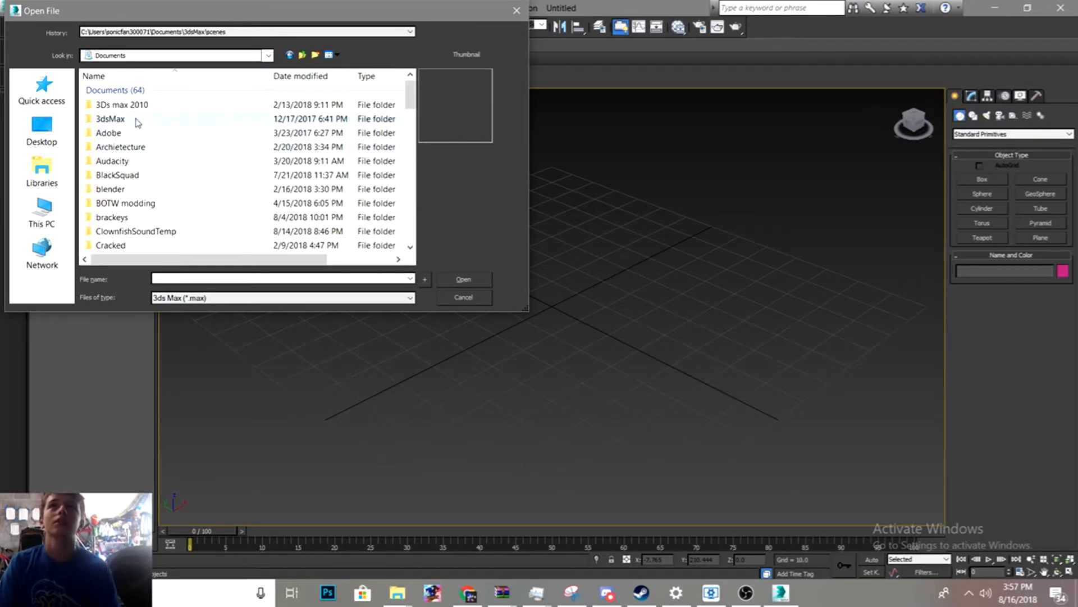
scroll(141, 209, "down", 12)
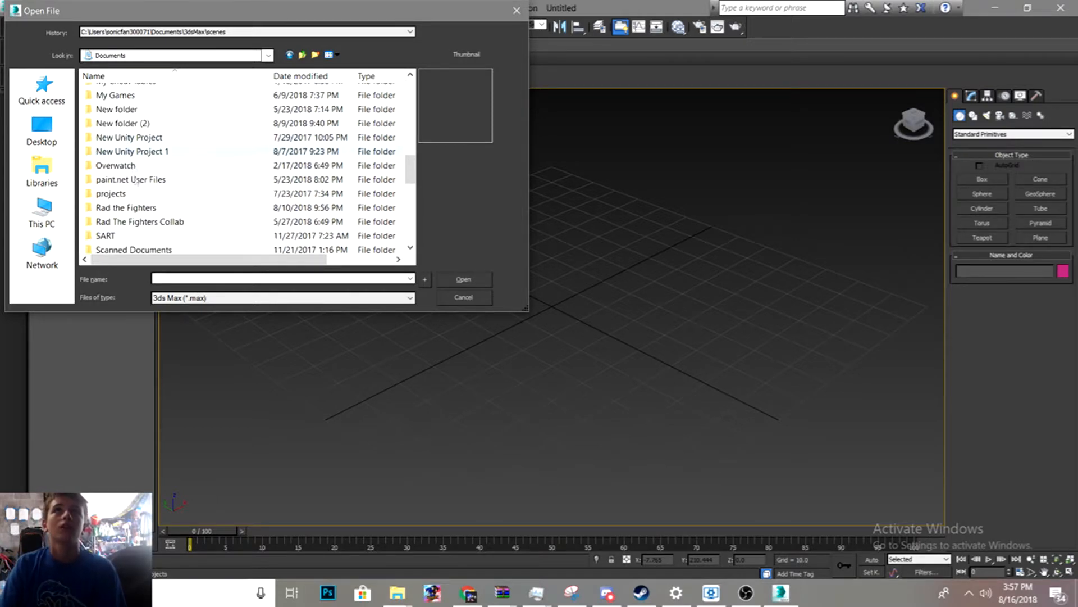
double_click(134, 158)
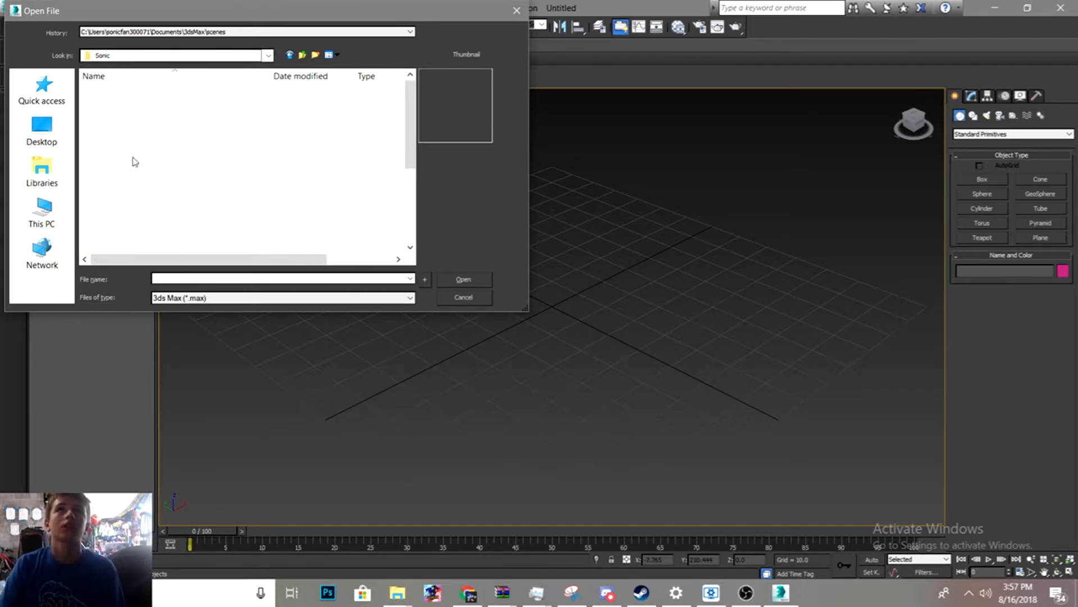
scroll(174, 217, "down", 4)
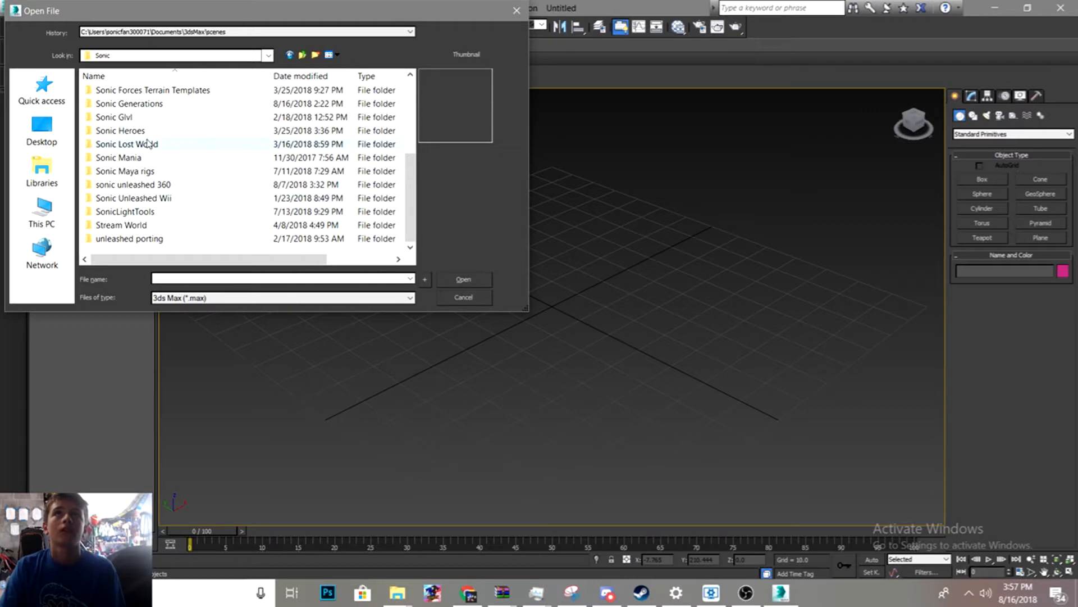
double_click(159, 104)
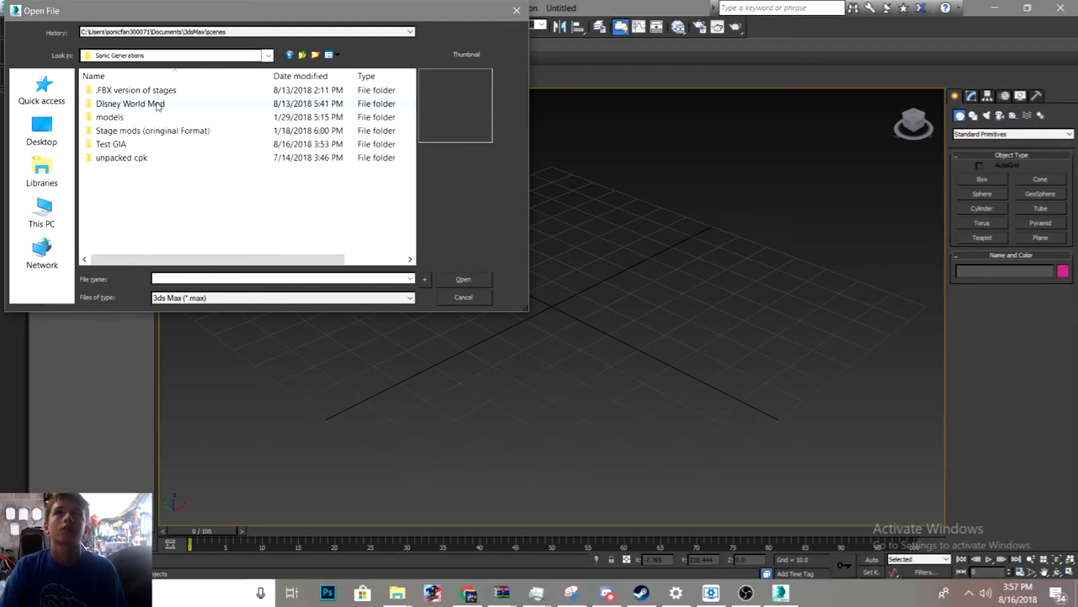
double_click(147, 143)
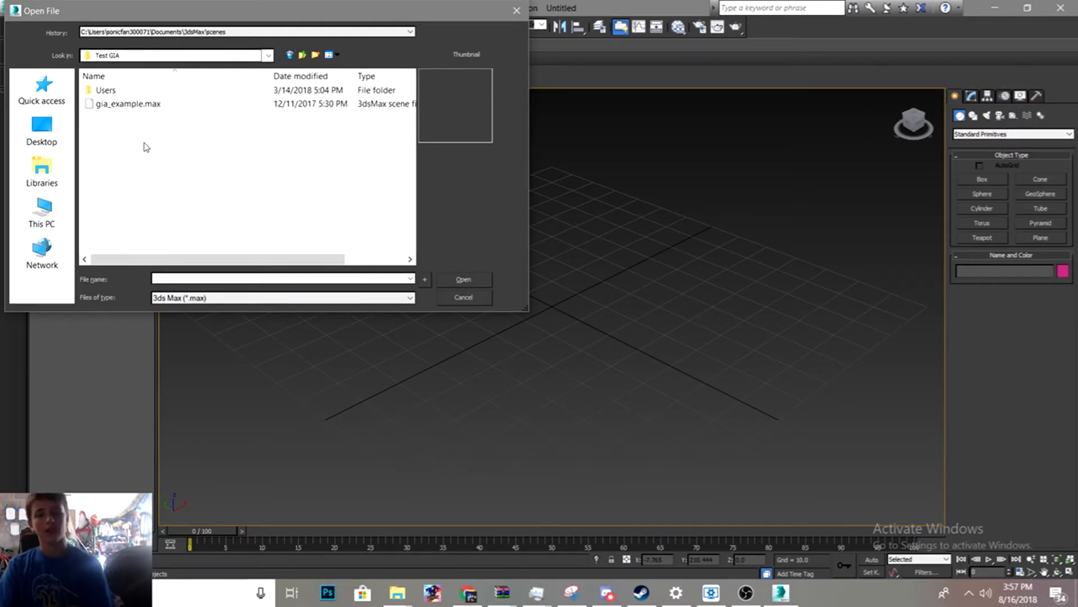
double_click(141, 106)
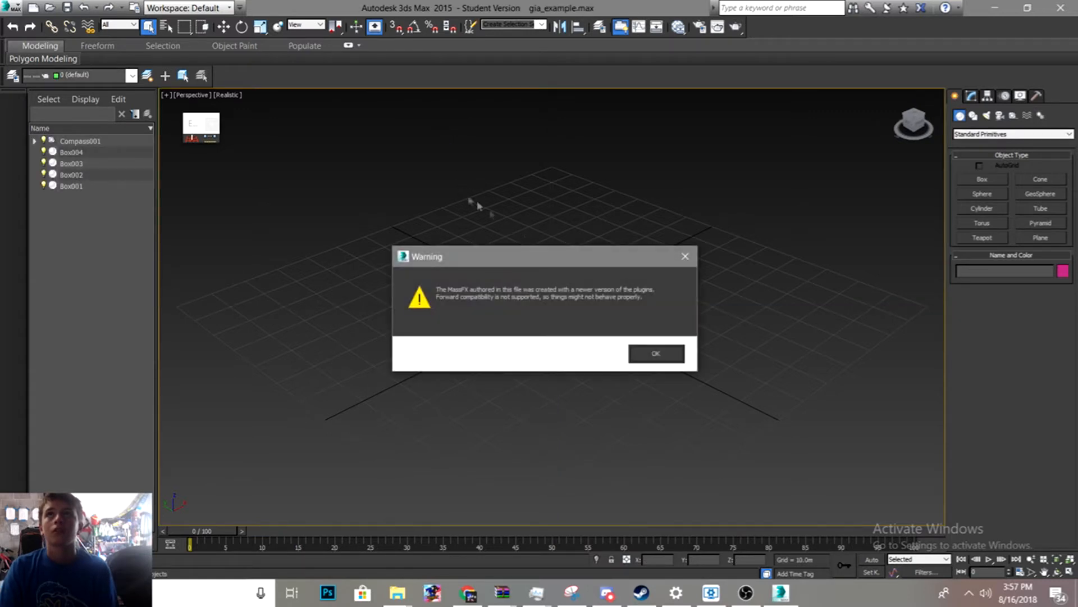
left_click(652, 354)
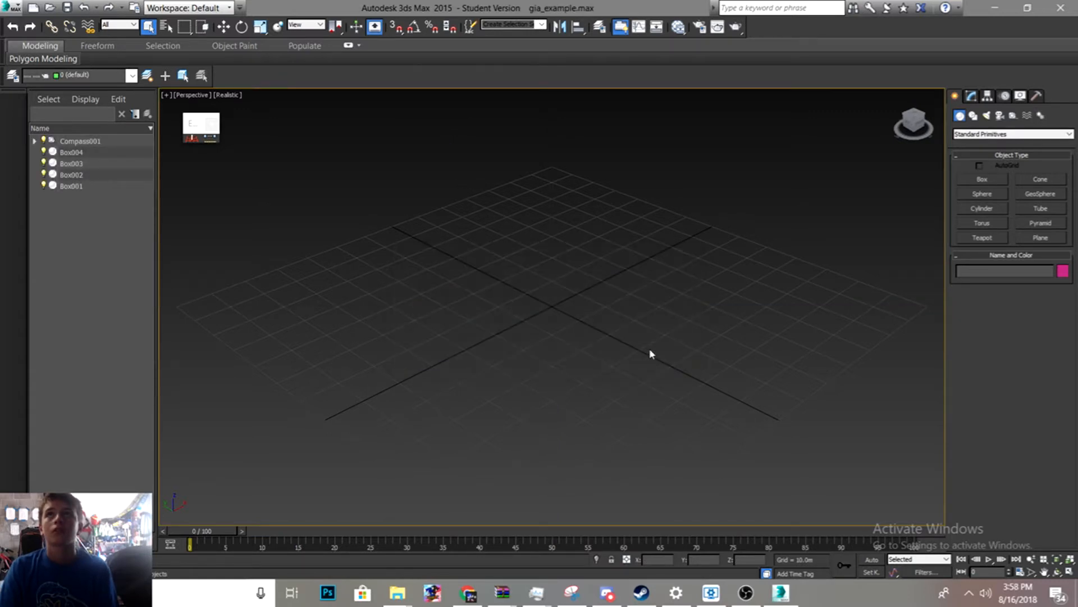
- Zoom in and out of the Perspective view to examine the colored block scene, then select the daylight system above it
scroll(590, 281, "up", 2)
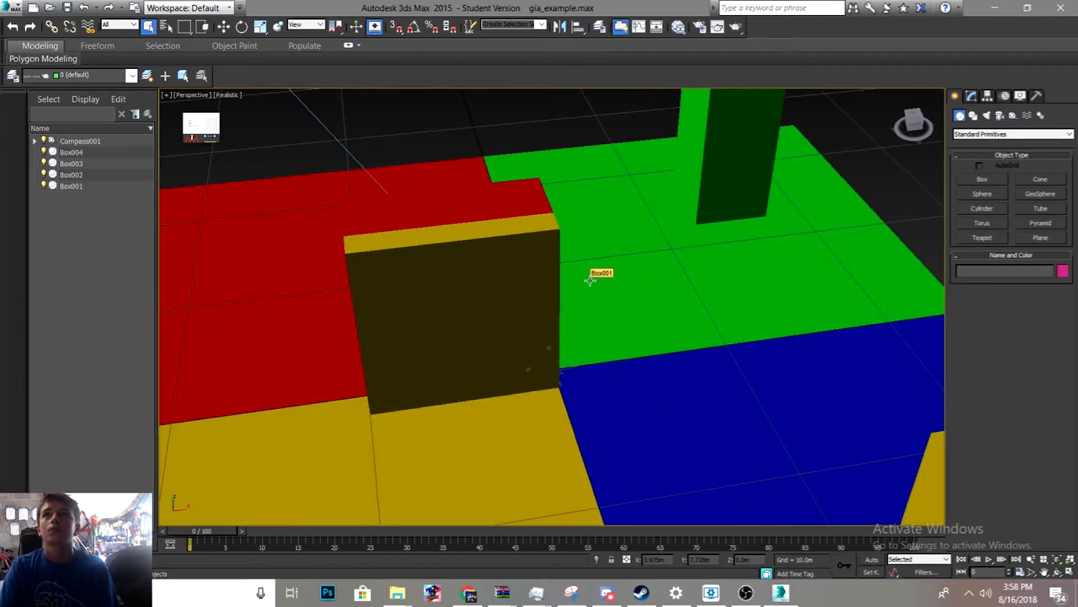
scroll(589, 281, "down", 8)
scroll(590, 281, "up", 2)
scroll(590, 280, "up", 4)
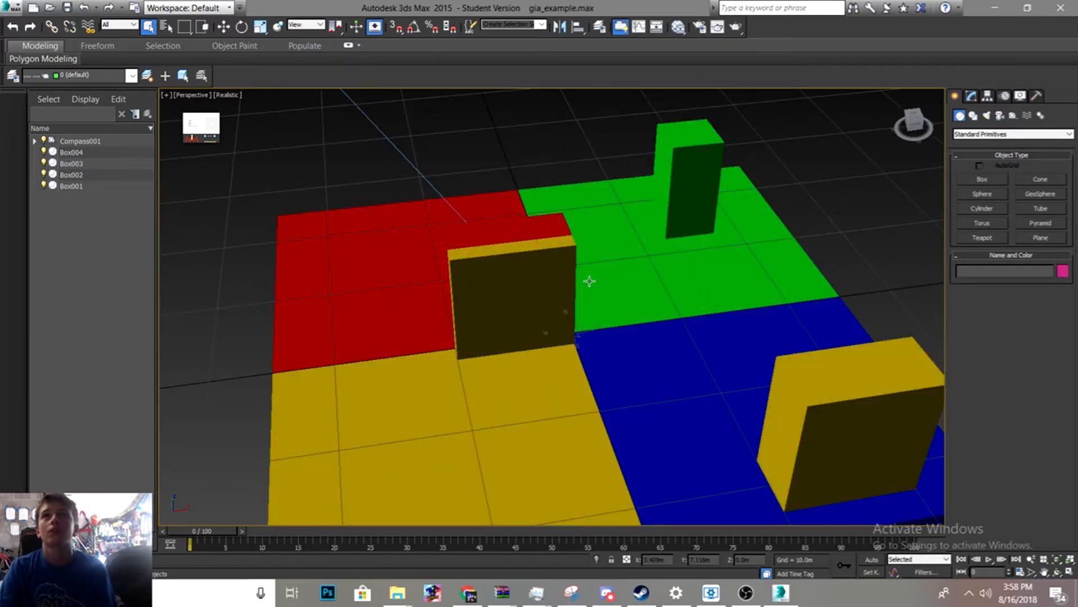
scroll(588, 280, "down", 3)
scroll(588, 281, "down", 6)
scroll(585, 279, "up", 8)
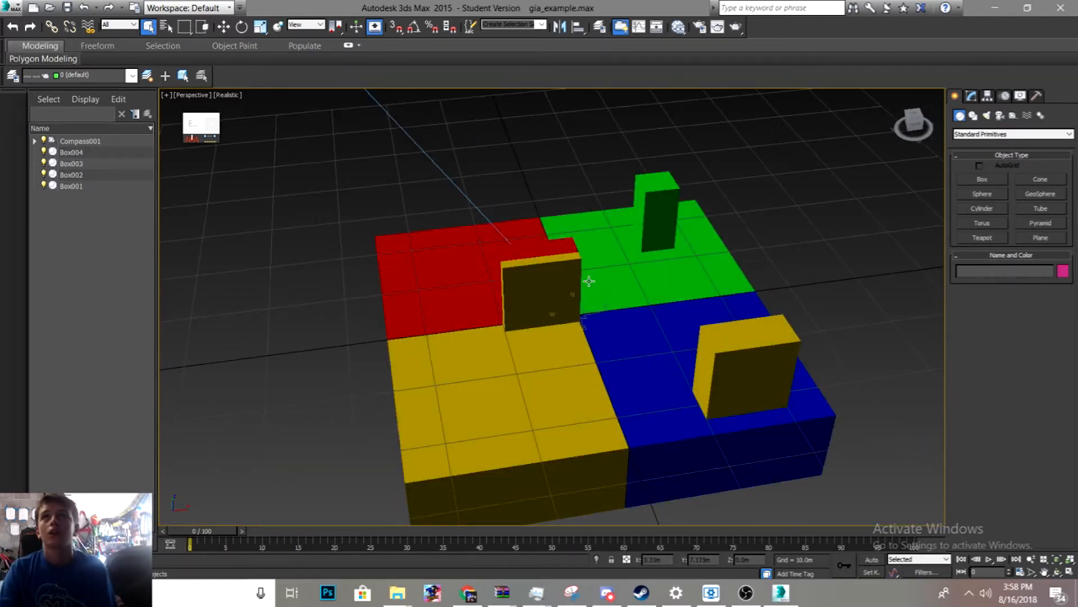
scroll(586, 281, "down", 2)
scroll(561, 254, "down", 5)
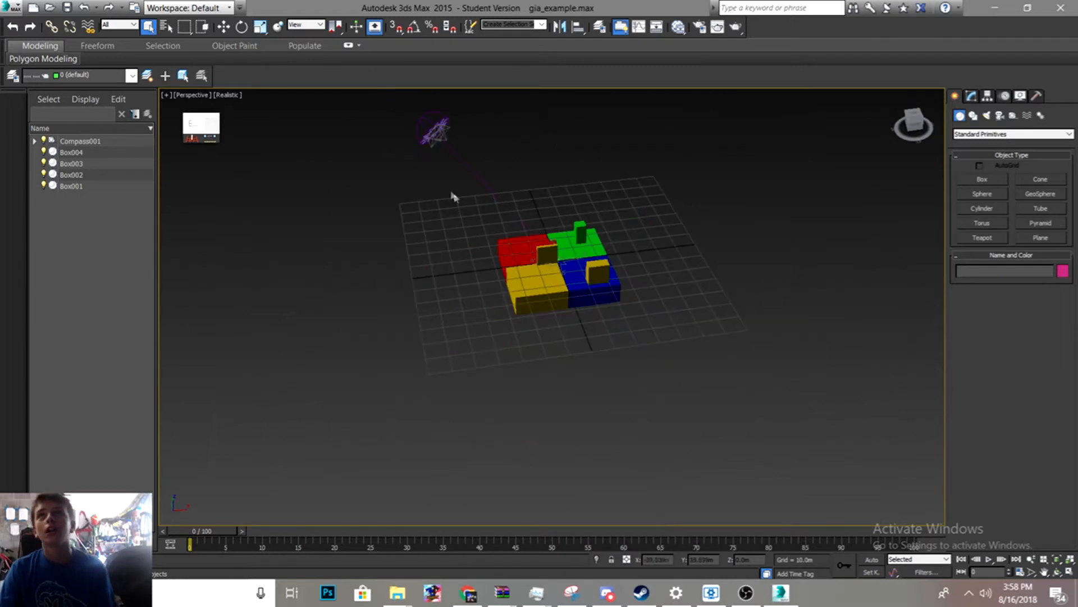
left_click(434, 132)
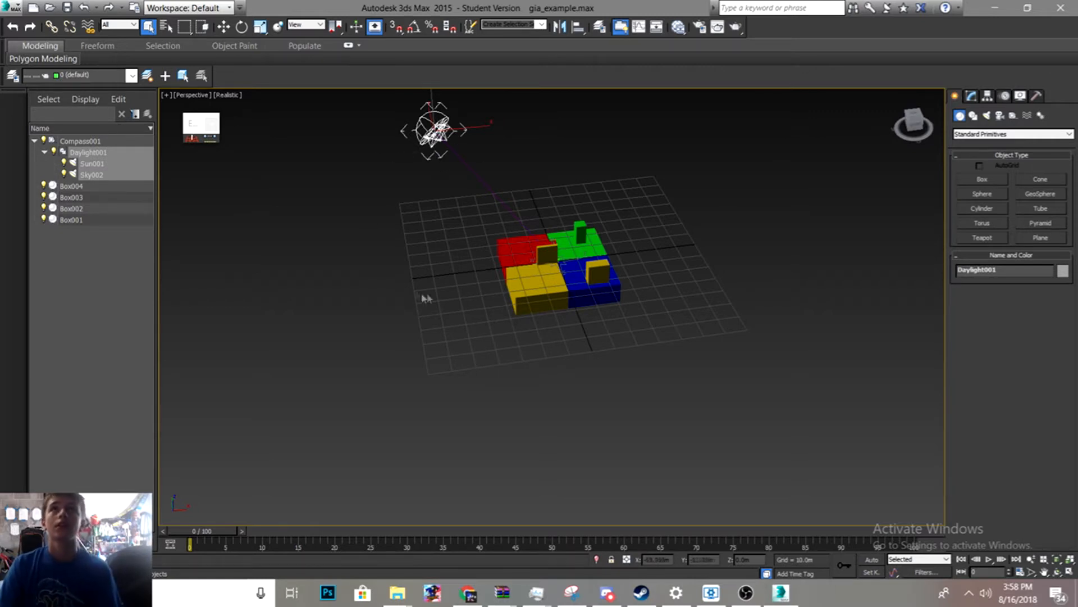
- Examine the colored block scene from several angles by zooming and orbiting the Perspective view
left_click(519, 293)
left_click(501, 385)
scroll(597, 326, "up", 5)
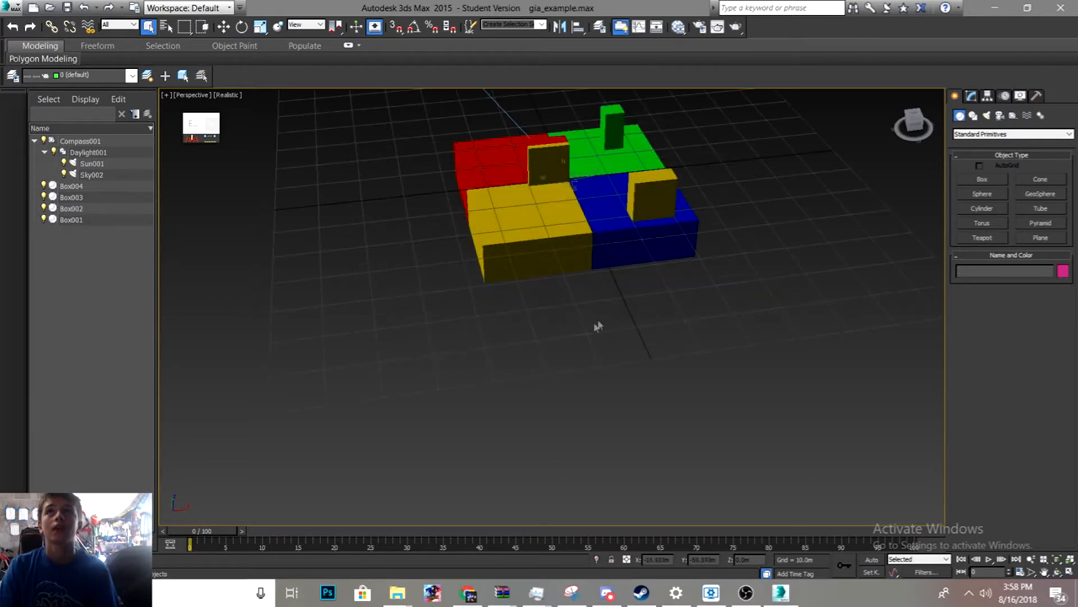
scroll(608, 288, "down", 5)
middle_click_drag(563, 270, 554, 305)
scroll(554, 305, "up", 4)
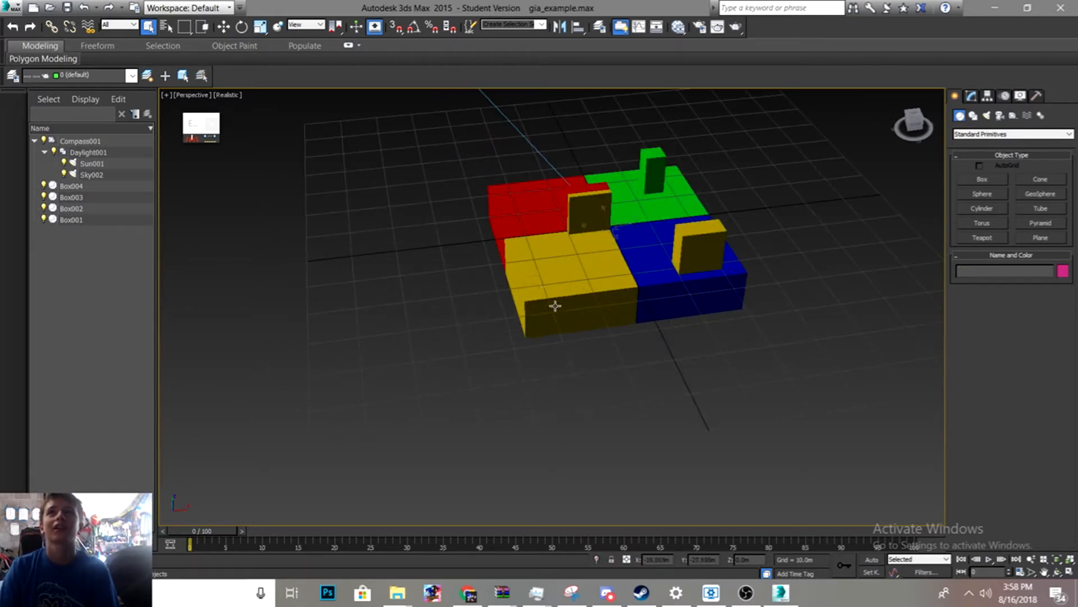
scroll(514, 266, "down", 2)
scroll(319, 168, "up", 5)
scroll(512, 356, "down", 3)
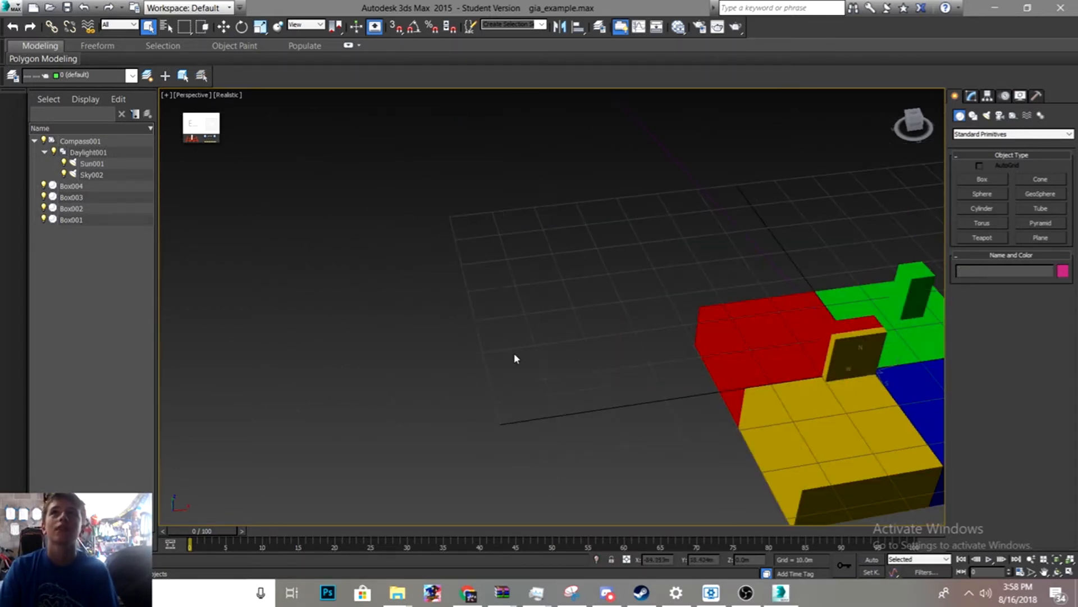
scroll(642, 362, "down", 3)
middle_click_drag(642, 362, 472, 355)
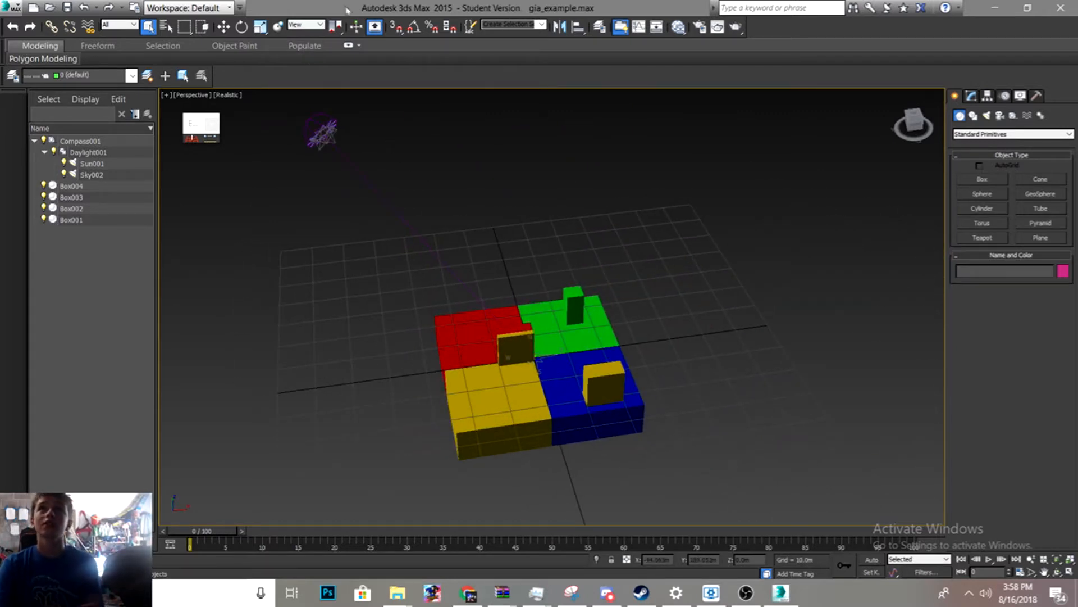
- Export the scene as an FBX file named FBX Version into Documents > Sonic > Sonic Generations > Test GIA
left_click(11, 8)
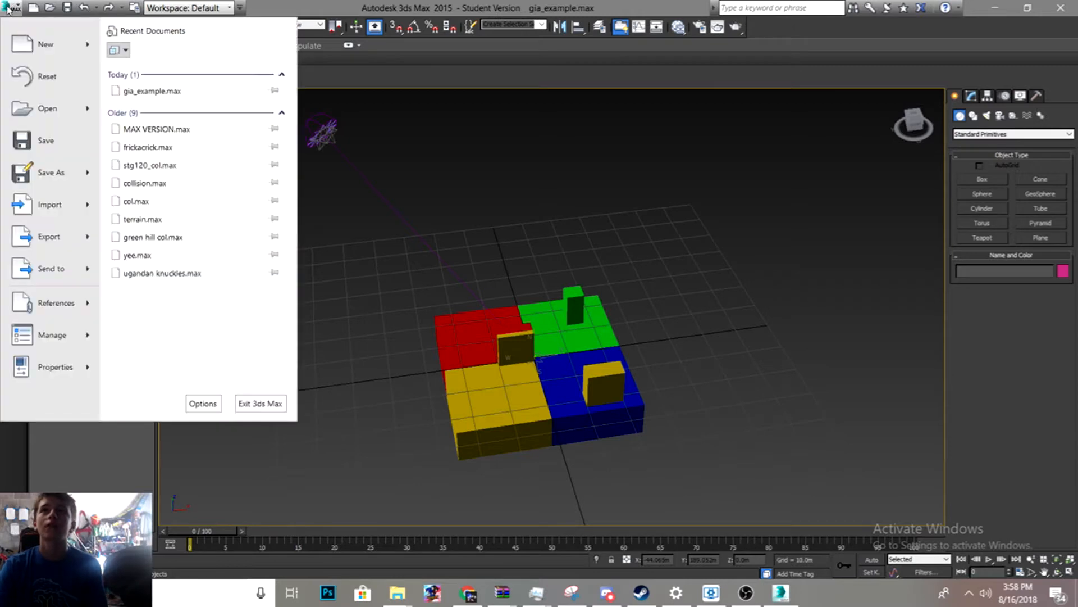
left_click(45, 240)
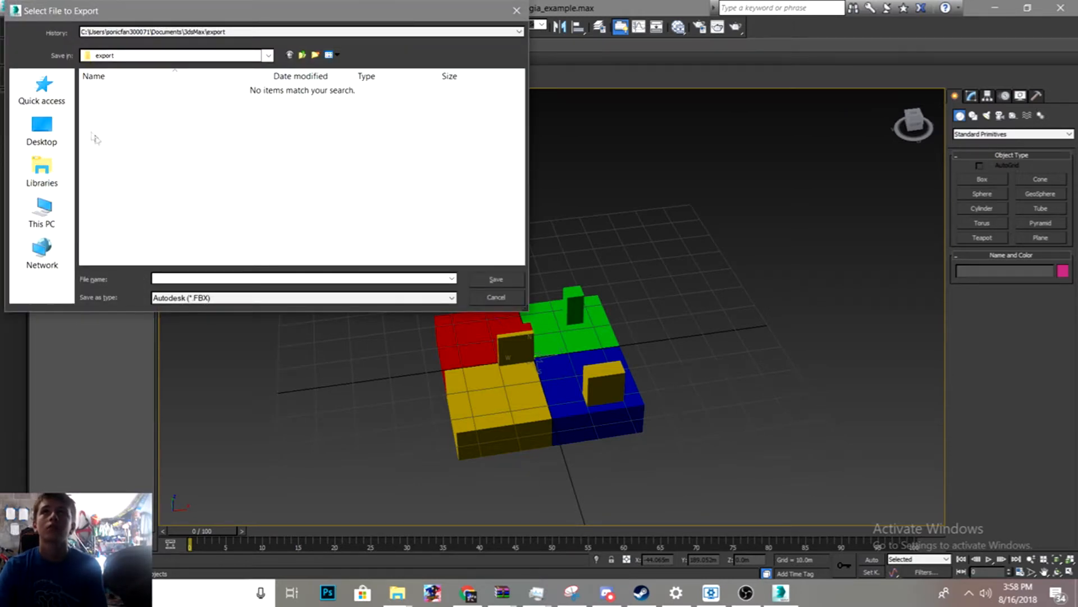
left_click(41, 171)
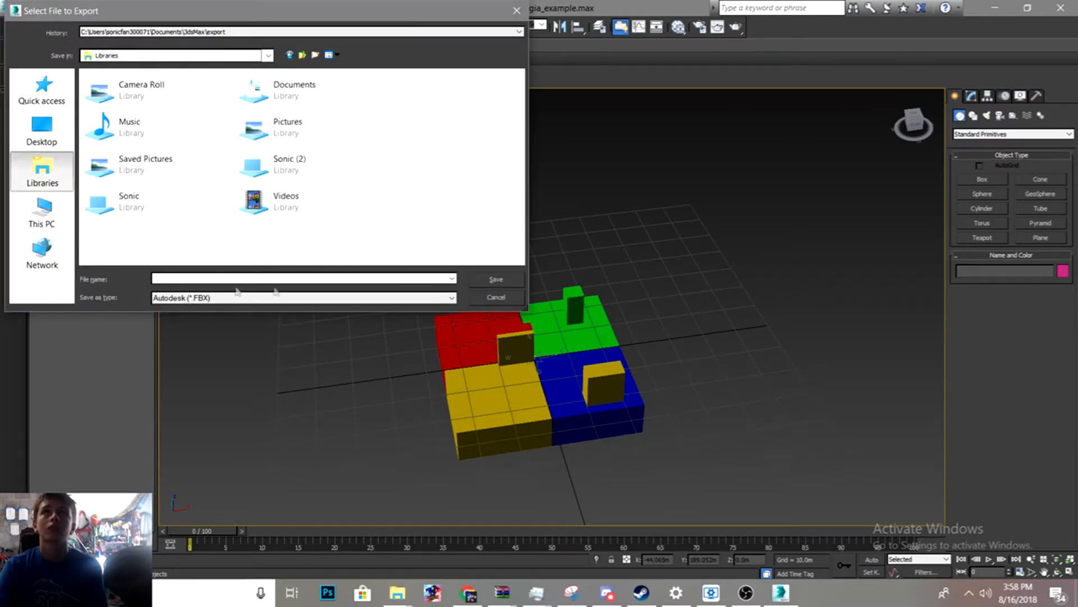
double_click(286, 108)
scroll(228, 163, "down", 18)
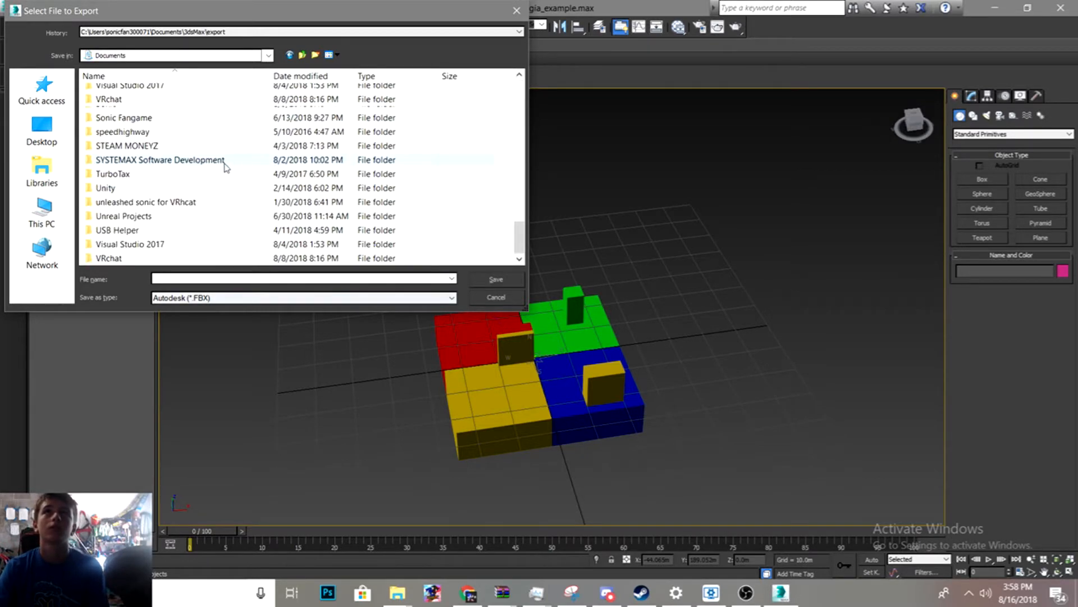
scroll(146, 152, "up", 7)
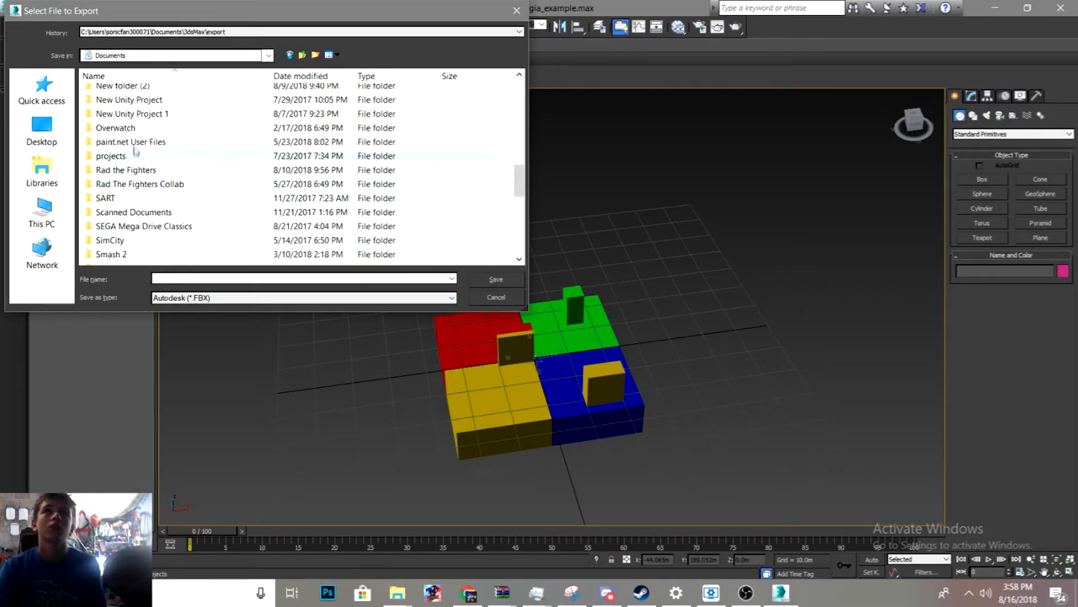
scroll(136, 151, "down", 4)
left_click(120, 108)
double_click(121, 108)
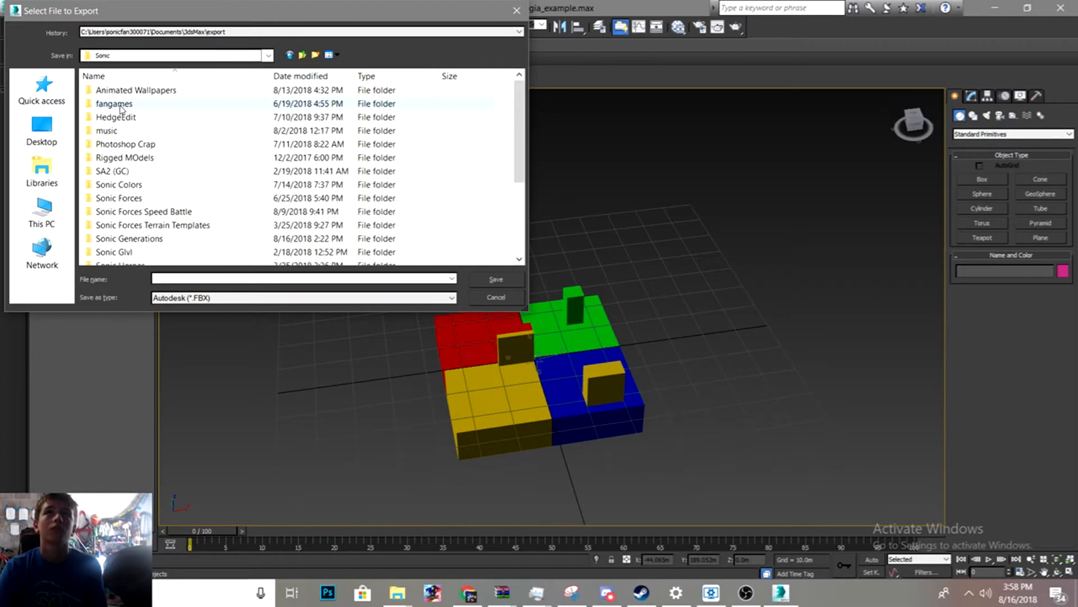
scroll(197, 174, "down", 3)
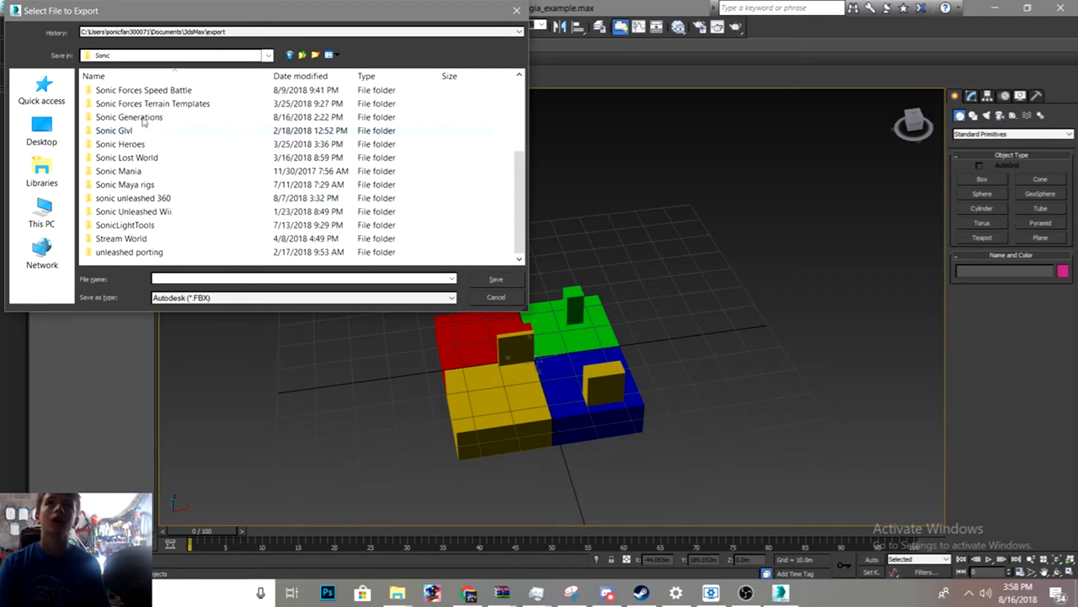
scroll(141, 159, "up", 3)
left_click(157, 238)
double_click(157, 238)
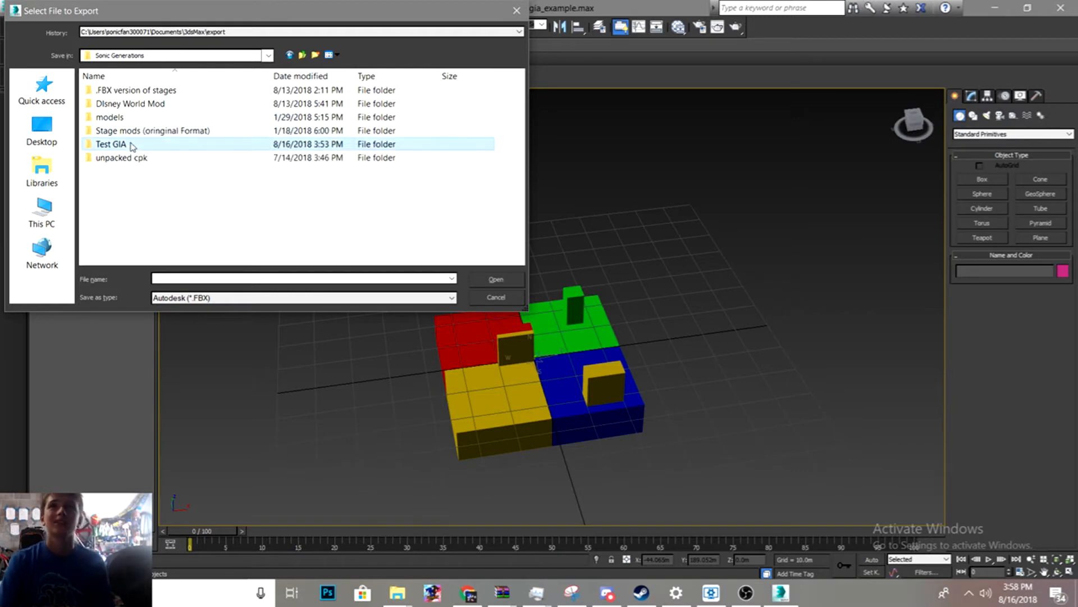
double_click(112, 144)
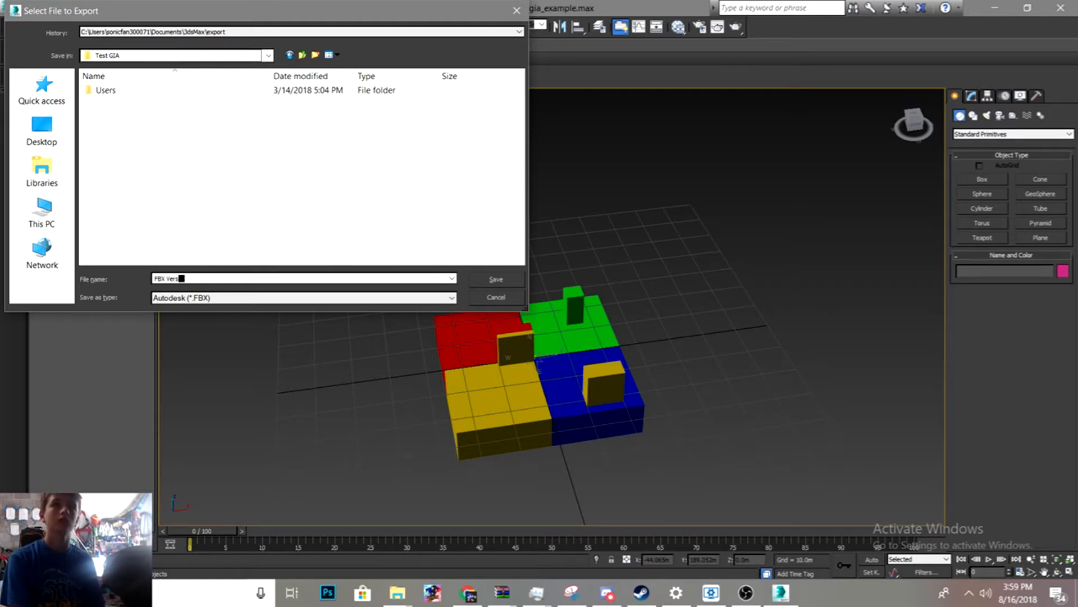
left_click(508, 280)
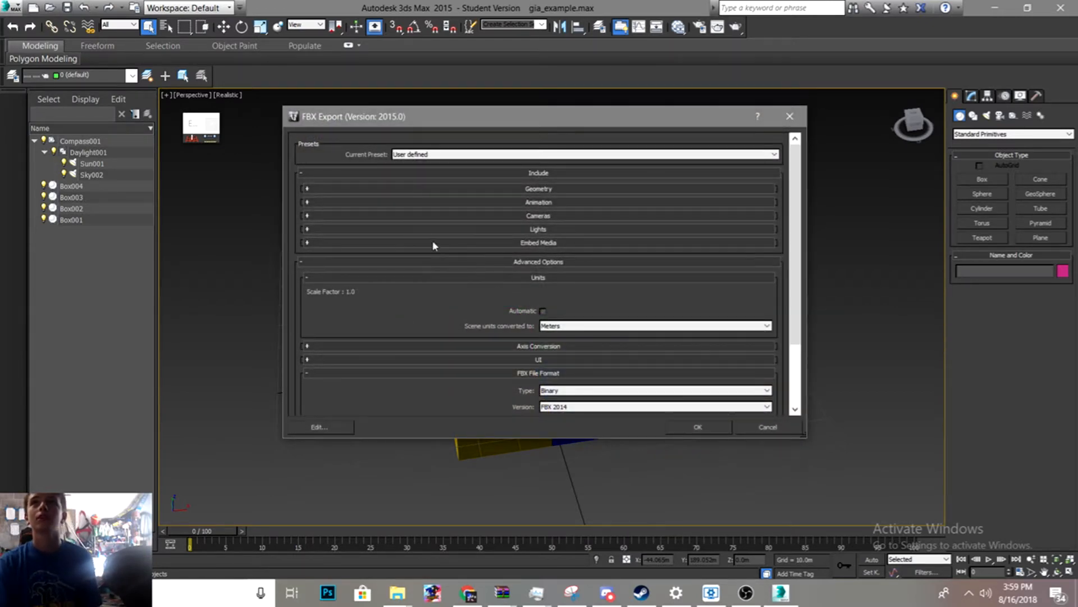
- In the FBX export options, convert scene units to Decimeters, confirm the export, and close the warnings dialog
scroll(433, 245, "down", 3)
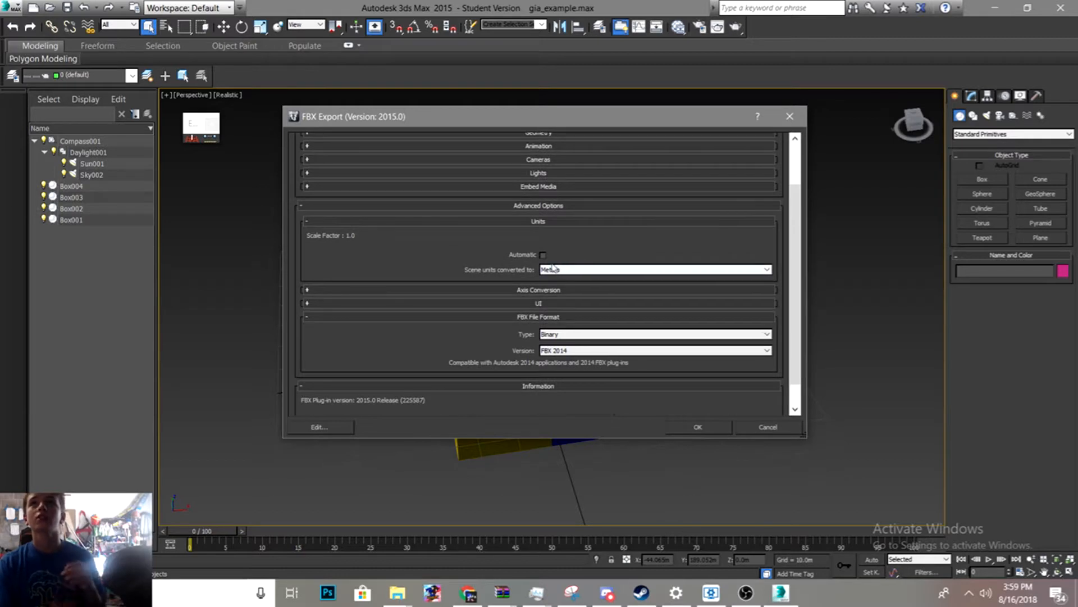
left_click(543, 255)
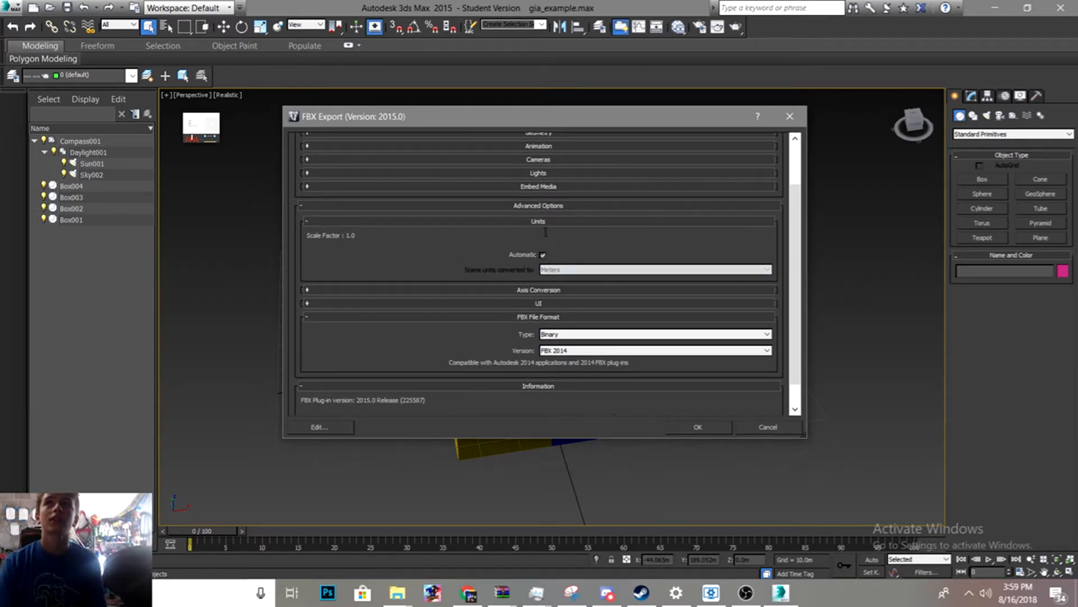
left_click(542, 255)
left_click(559, 270)
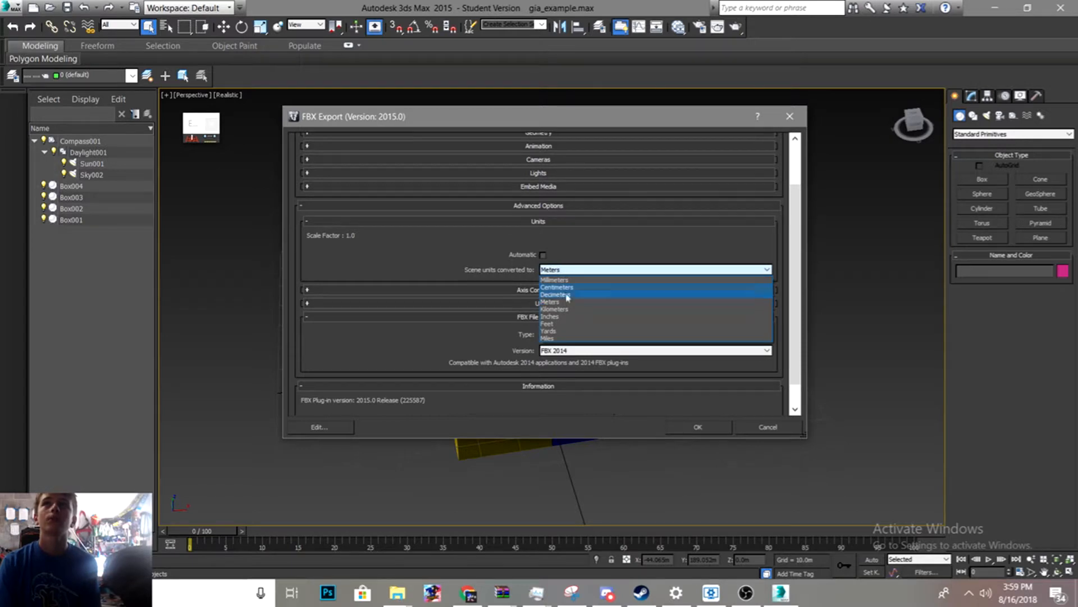
left_click(562, 294)
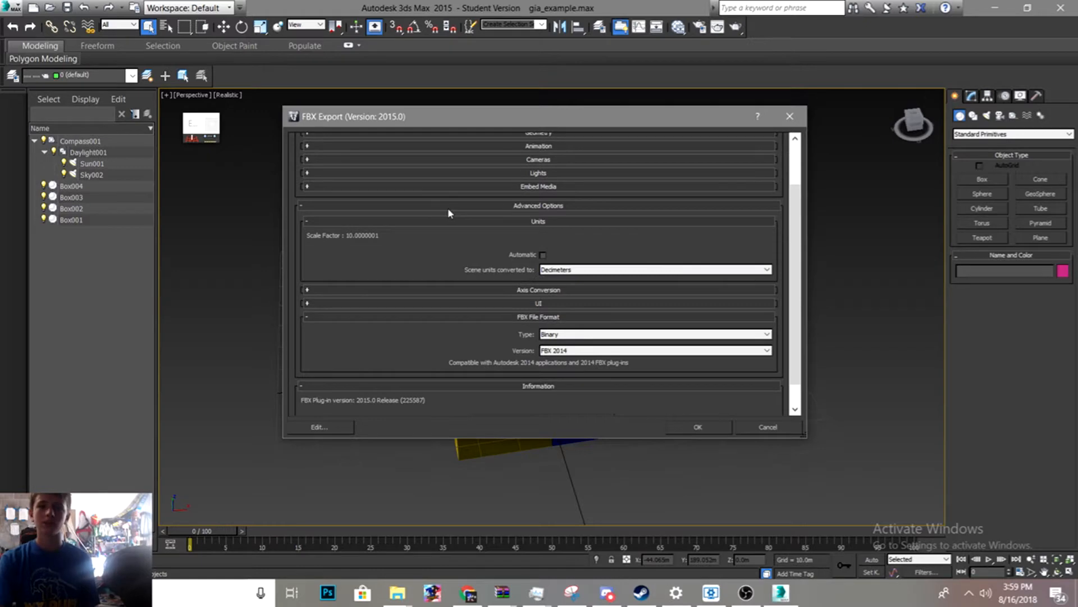
left_click(698, 427)
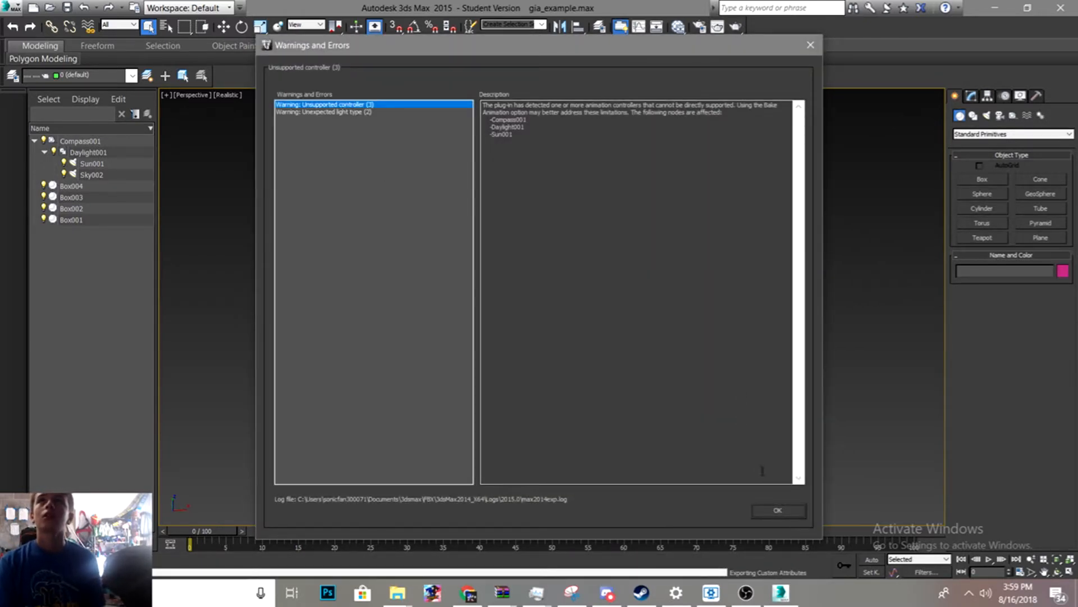
left_click(364, 112)
left_click(368, 104)
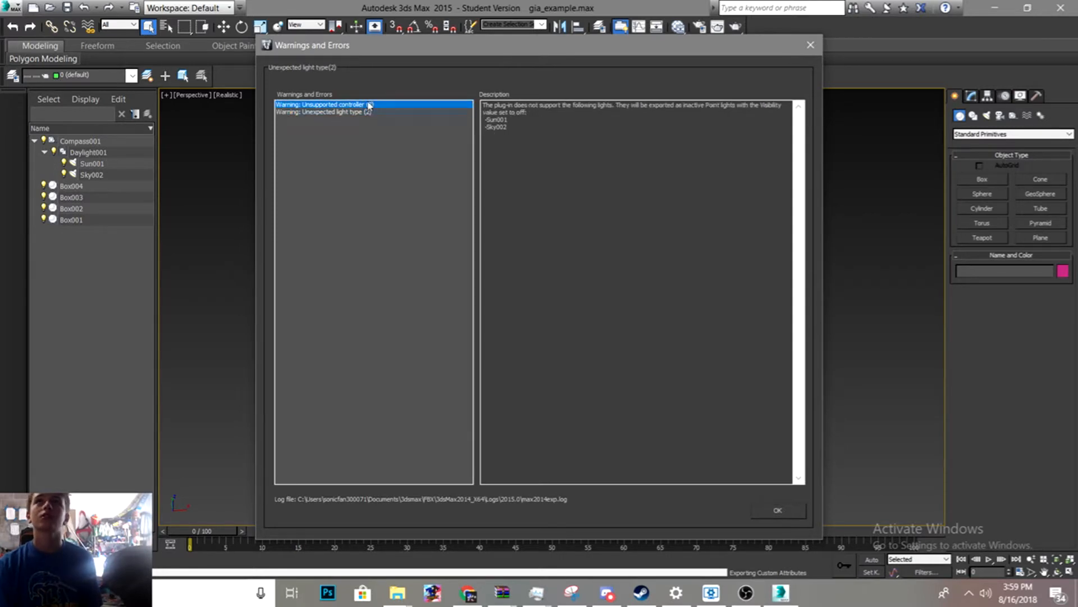
left_click(786, 508)
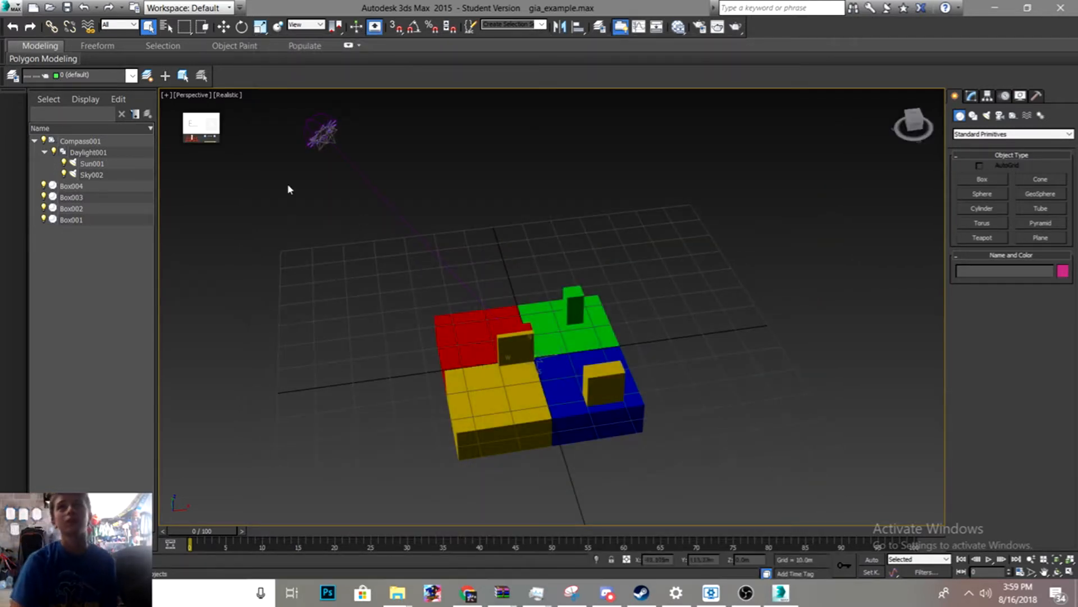
- Delete the compass and the daylight system from the scene
left_click(108, 219)
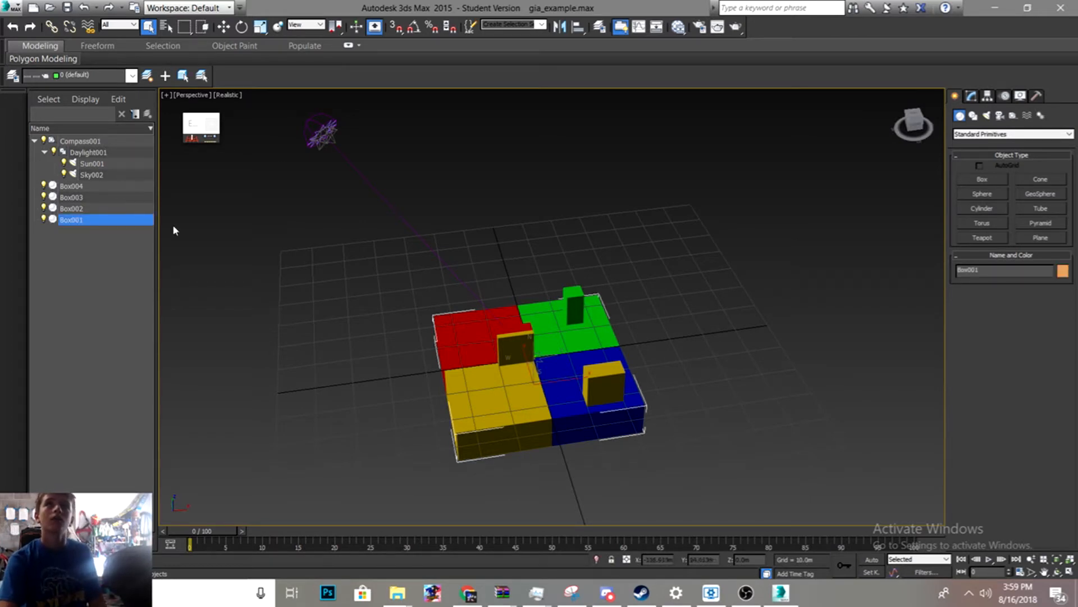
left_click(81, 143)
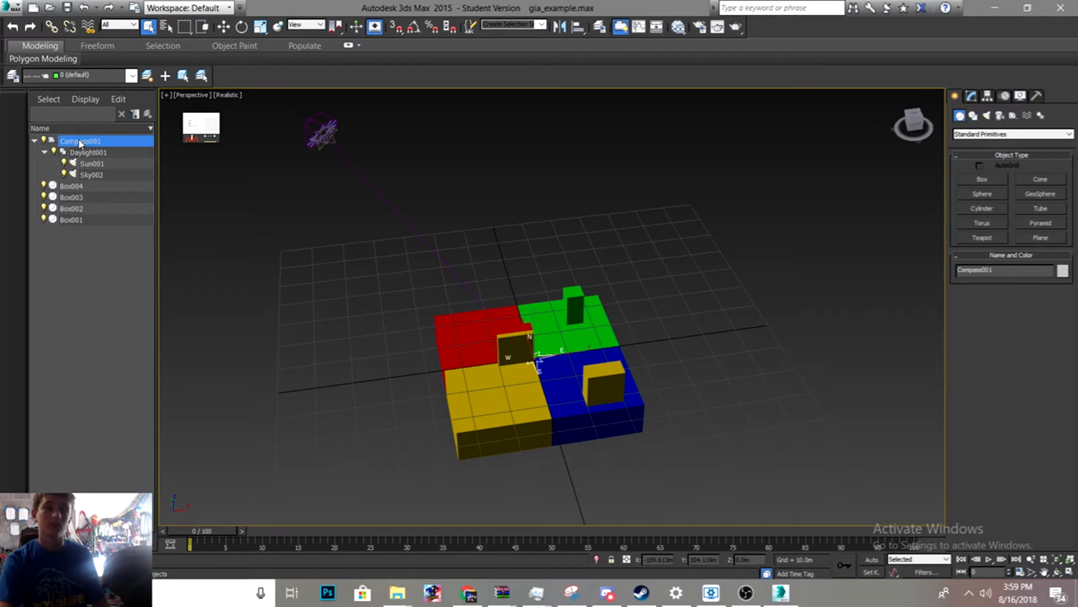
key("Delete")
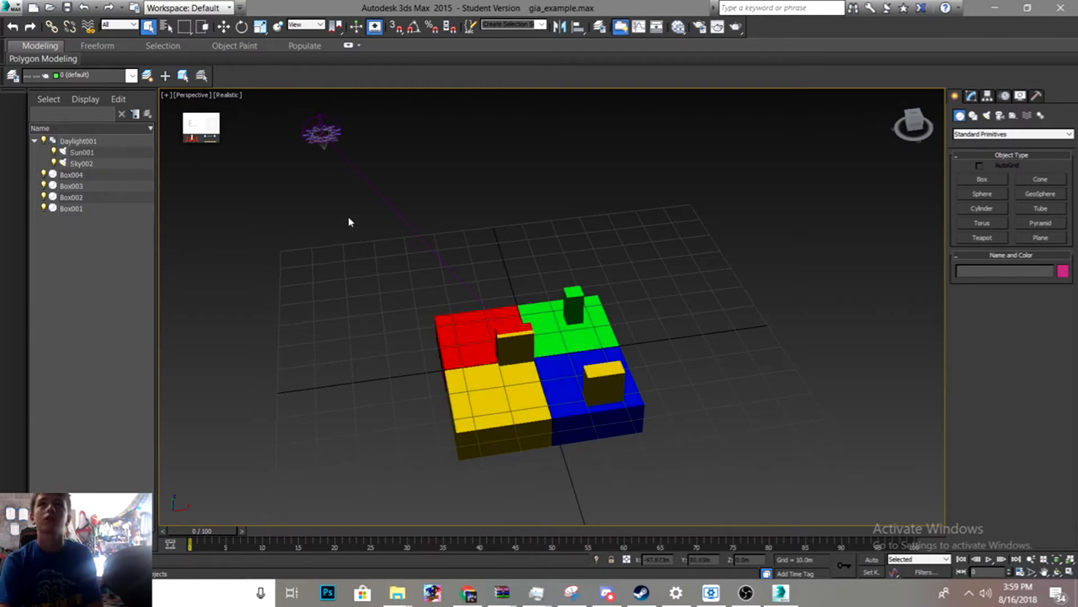
left_click(98, 144)
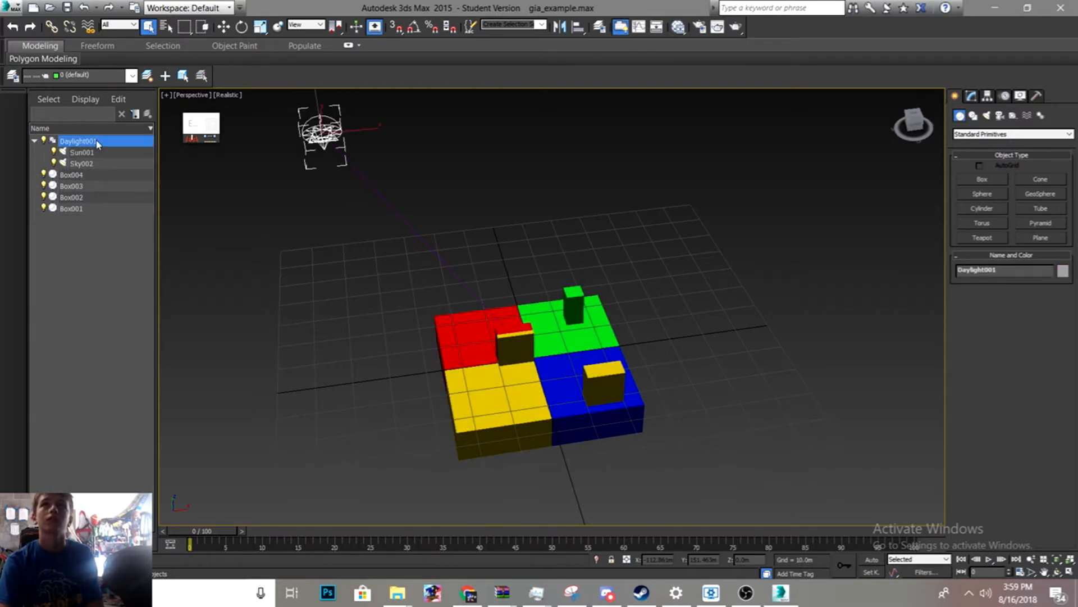
key("Delete")
- Orbit the Perspective view and restore the four-viewport layout
scroll(510, 319, "up", 5)
scroll(510, 319, "down", 5)
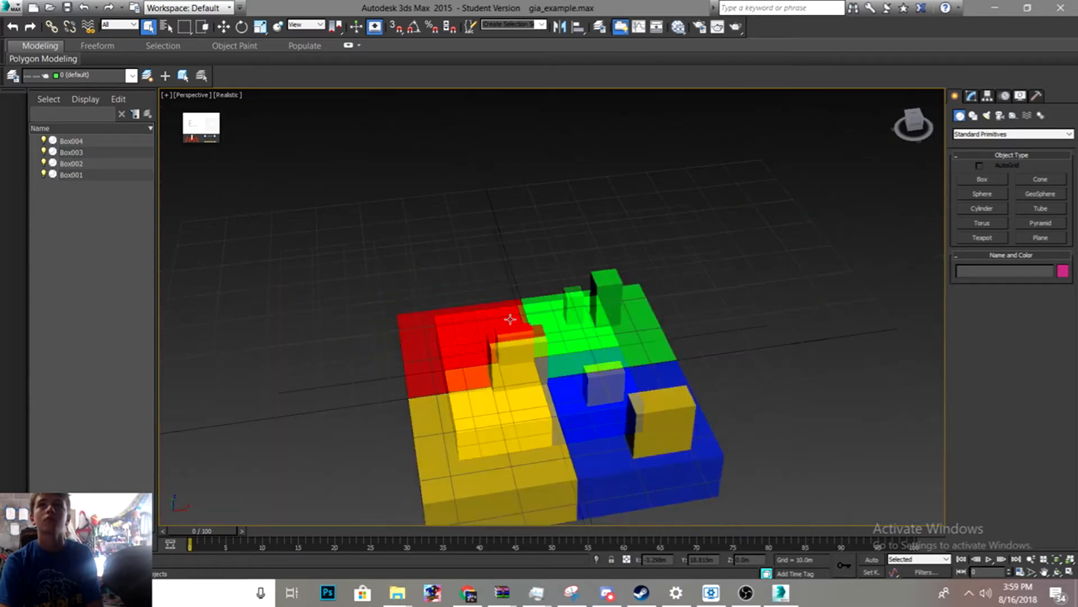
left_click(230, 95)
left_click(256, 124)
mouse_move(495, 307)
middle_mouse_down("alt")
mouse_move(426, 288)
mouse_move(469, 325)
mouse_move(478, 315)
middle_mouse_up("alt")
middle_click_drag(377, 283, 614, 278, "alt")
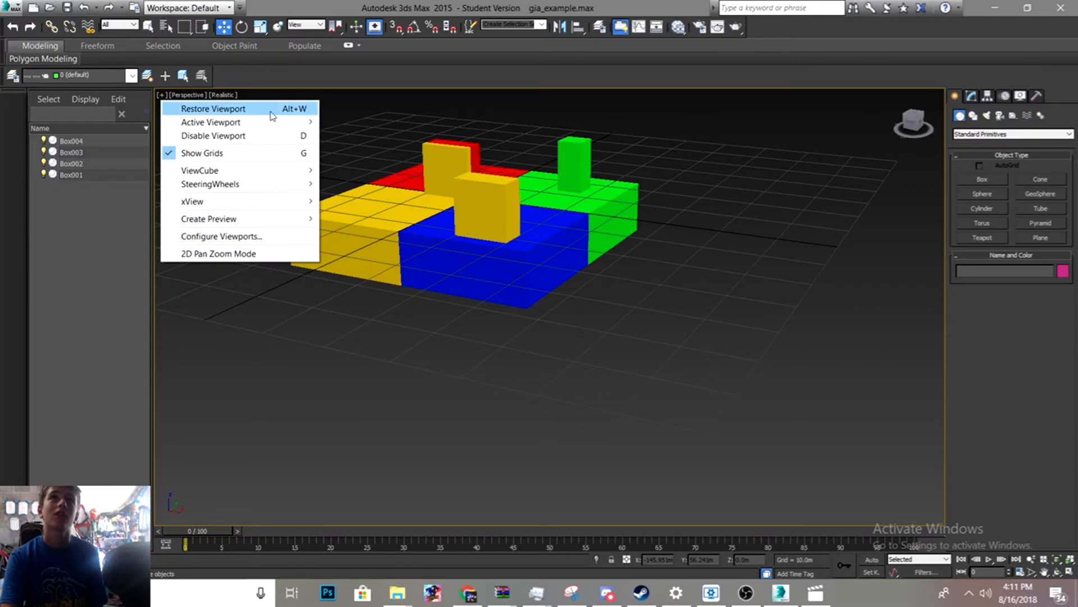
left_click(264, 109)
- Switch the Left viewport's display from Wireframe to Shaded
scroll(385, 403, "down", 6)
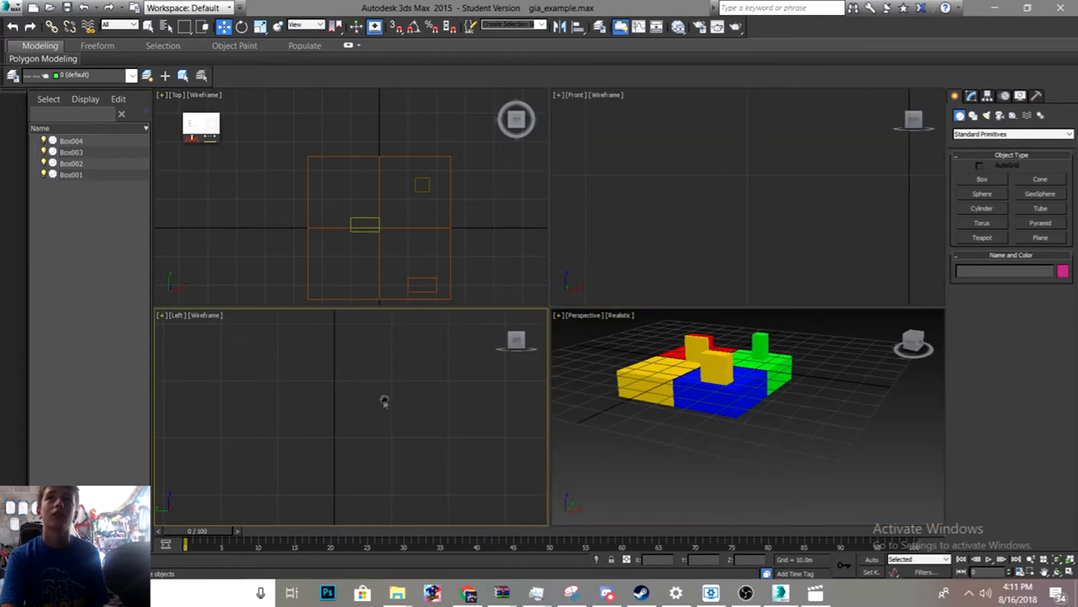
middle_click_drag(420, 438, 355, 336)
scroll(383, 390, "up", 6)
middle_click_drag(332, 373, 477, 521)
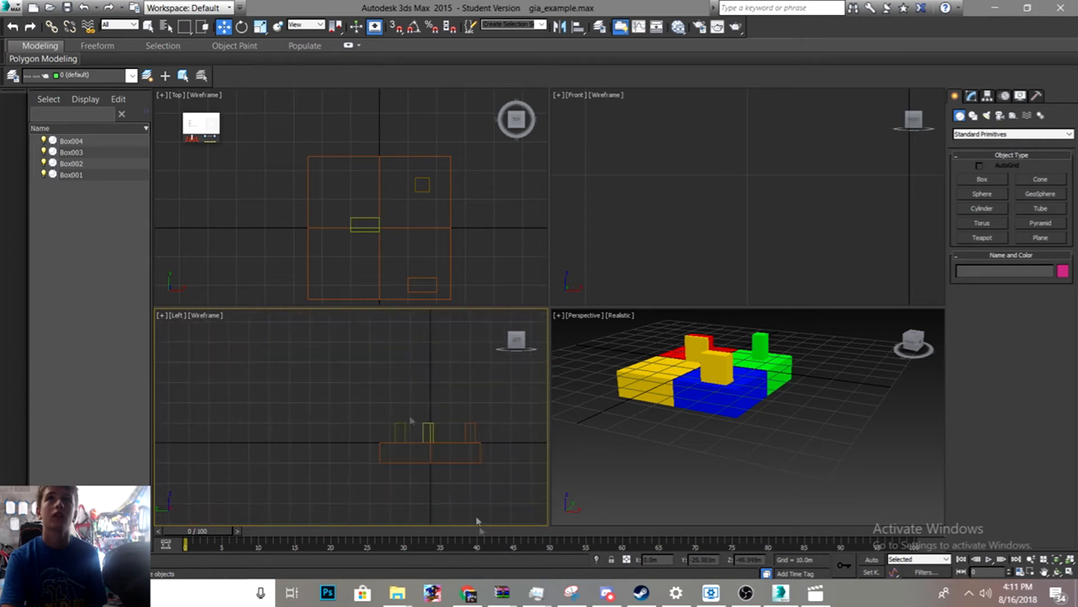
left_click(209, 316)
left_click(277, 343)
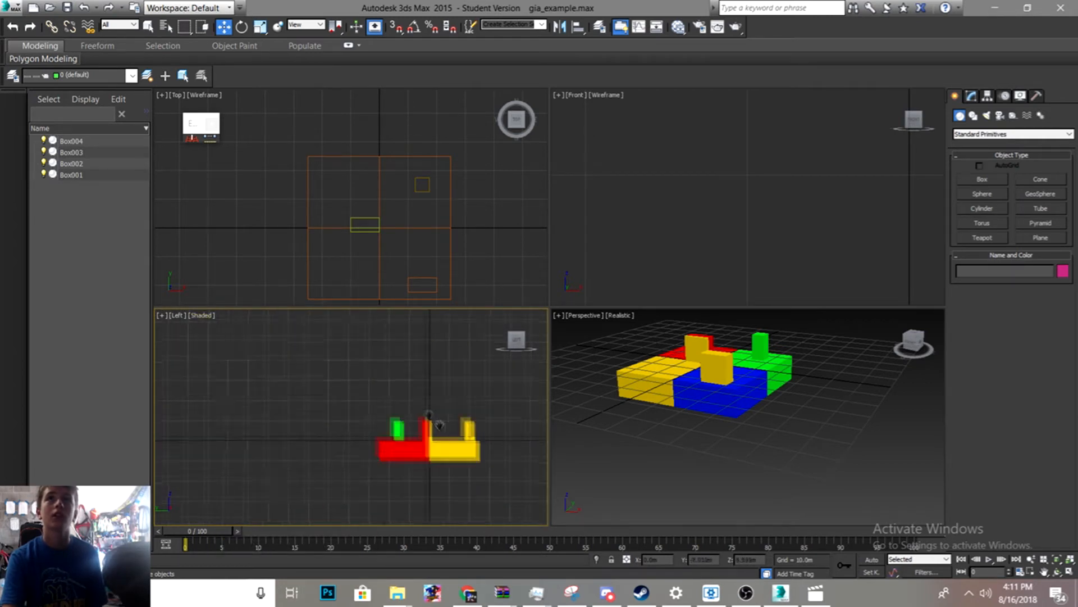
- Create a box in the Left viewport covering the block base, about 49.9 m wide, 10.3 m long and 23.4 m high
scroll(345, 389, "up", 6)
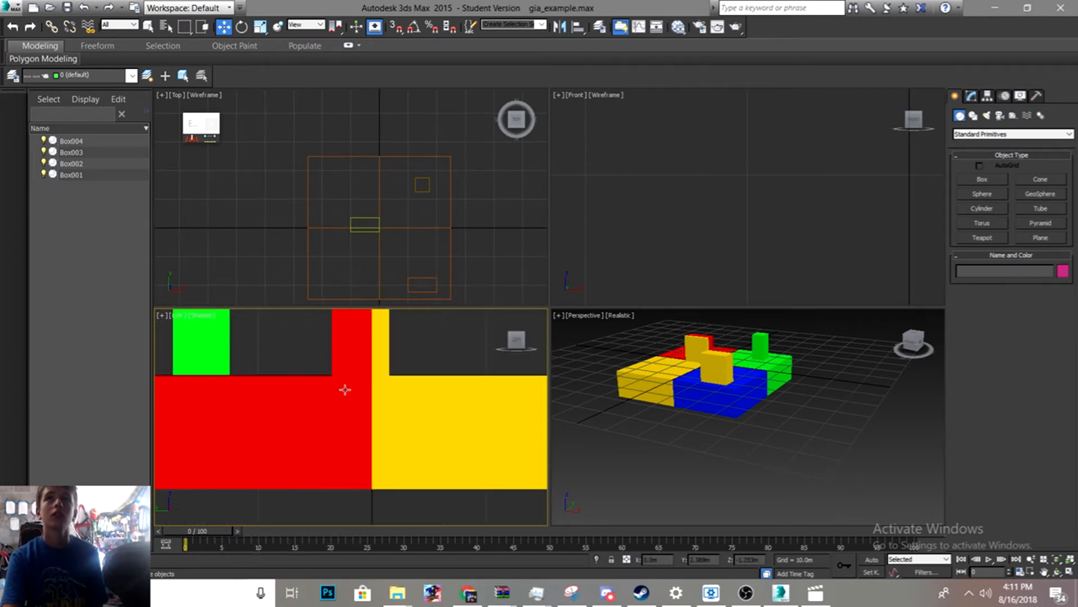
scroll(345, 390, "down", 6)
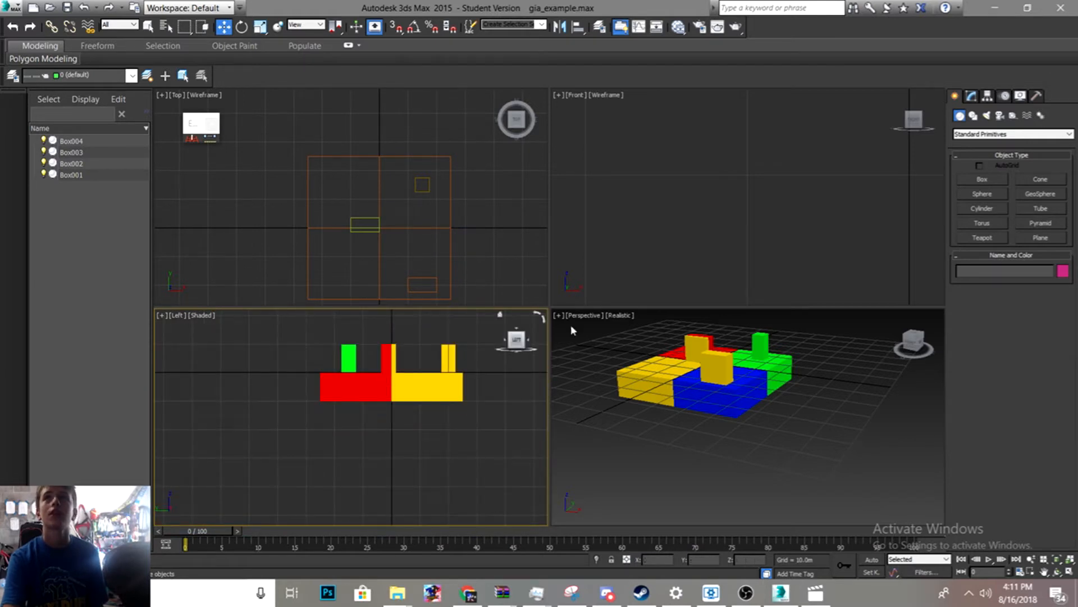
scroll(571, 324, "up", 5)
left_click(983, 179)
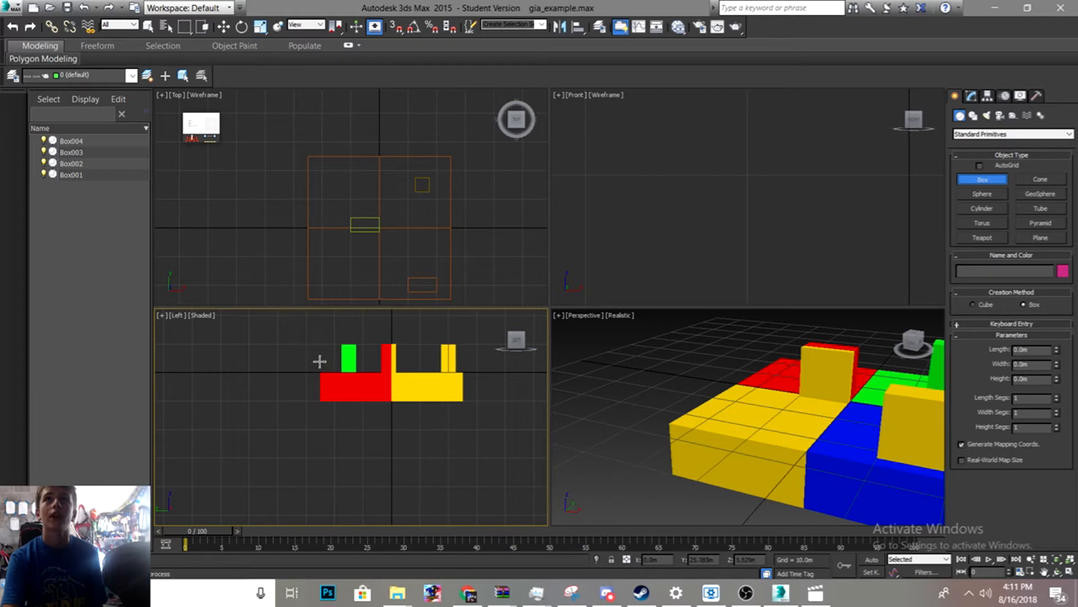
left_click_drag(320, 371, 463, 400)
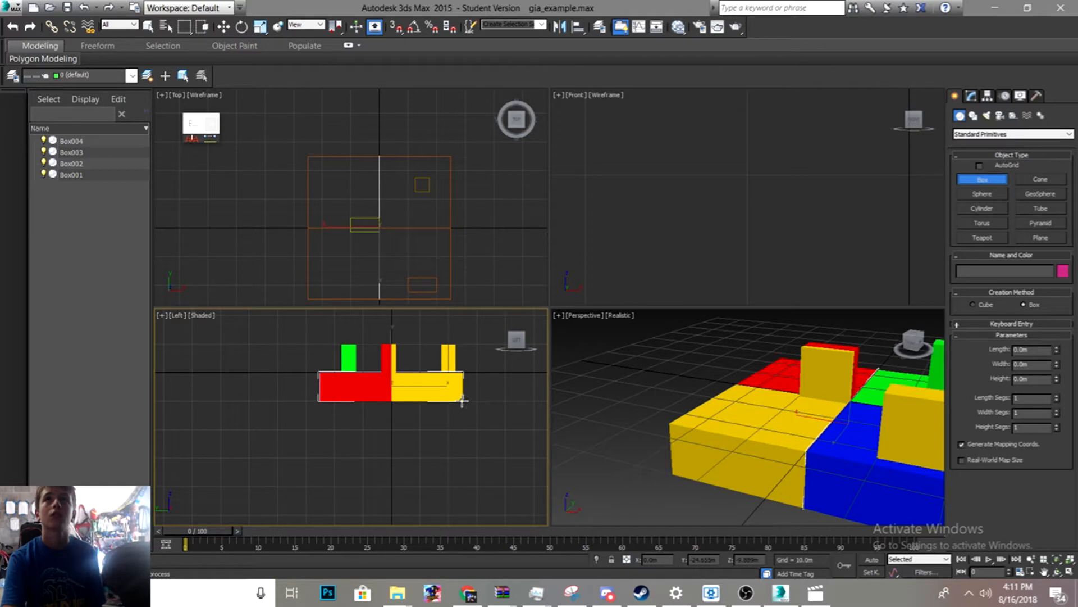
left_click_drag(462, 400, 458, 398)
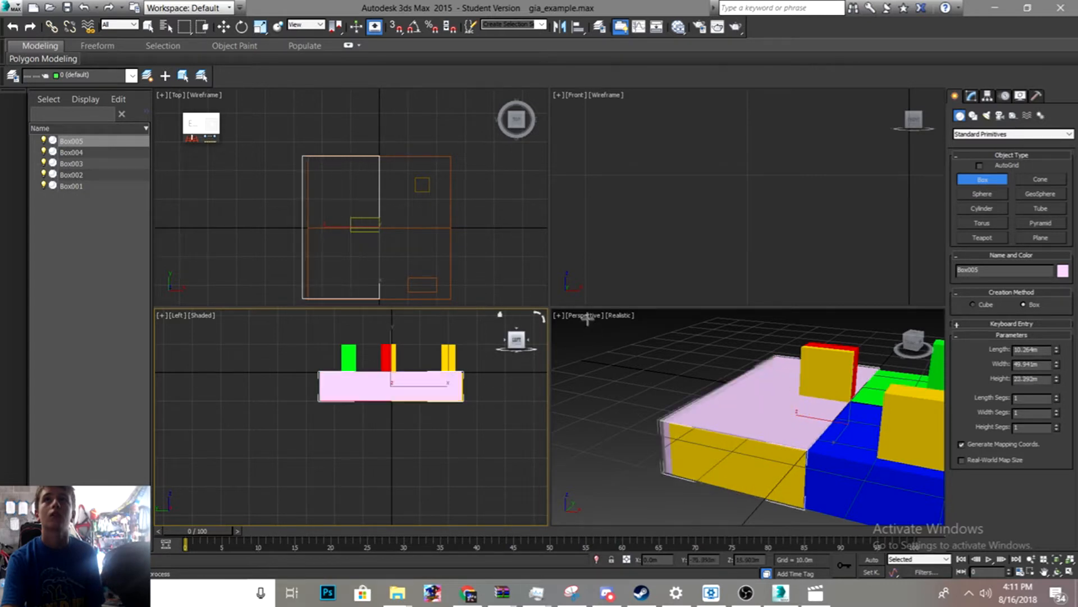
- Switch the lower-left viewport from Left to Top view and pan across it
left_click(203, 316)
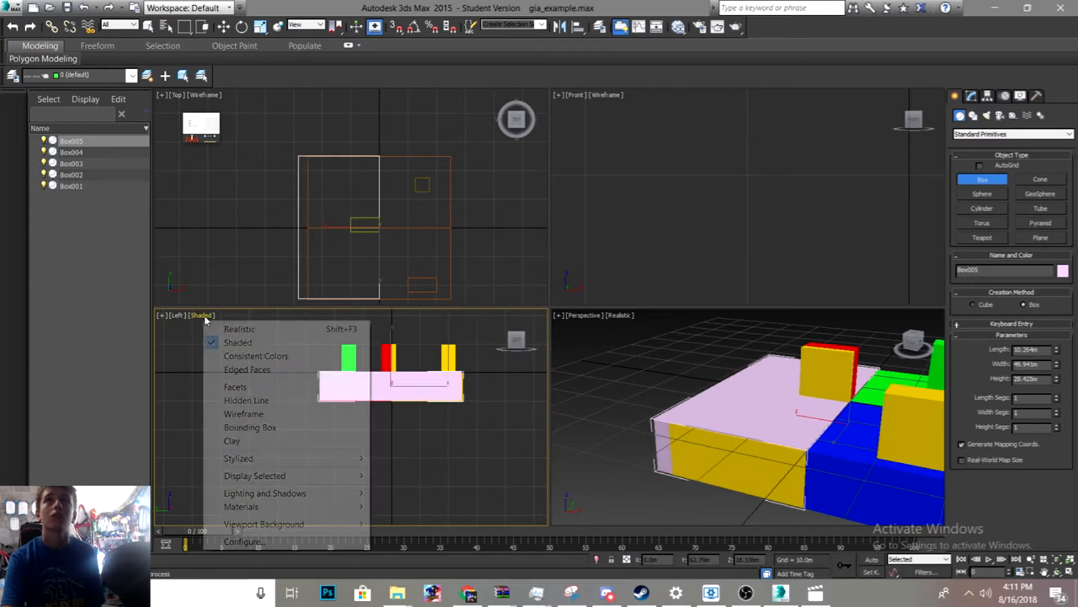
left_click(175, 315)
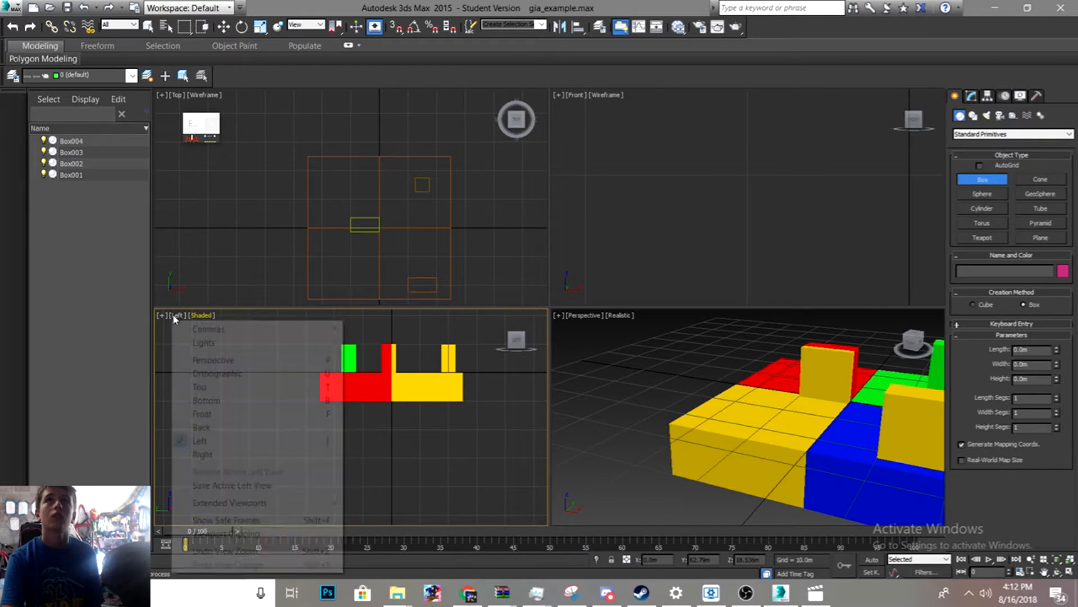
left_click(203, 387)
mouse_move(252, 358)
middle_mouse_down()
mouse_move(263, 327)
mouse_move(308, 389)
middle_mouse_up()
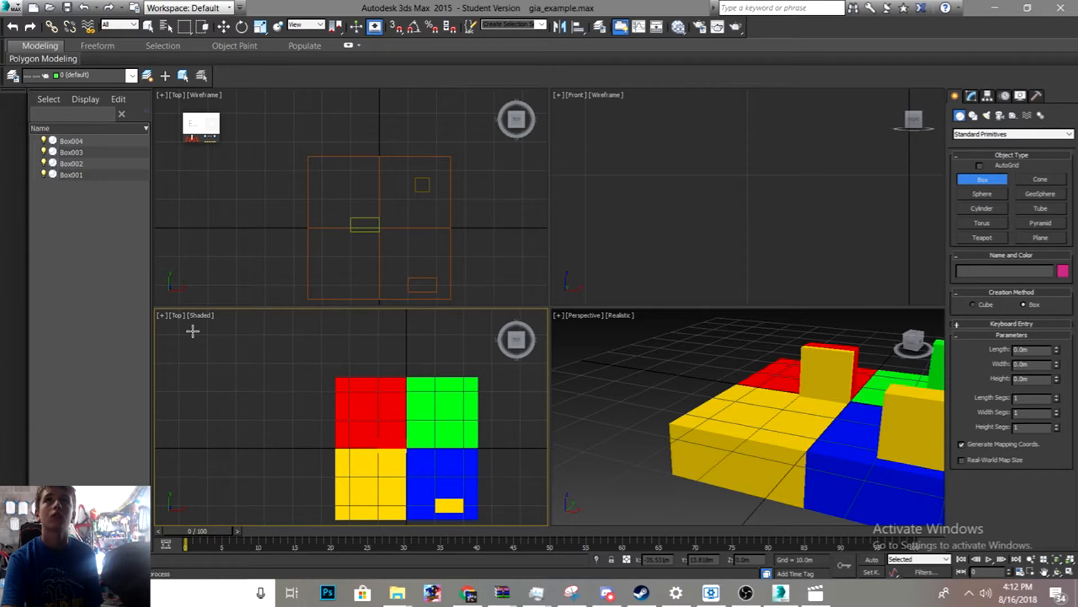
mouse_move(192, 331)
middle_mouse_down()
mouse_move(201, 316)
mouse_move(926, 118)
middle_mouse_up()
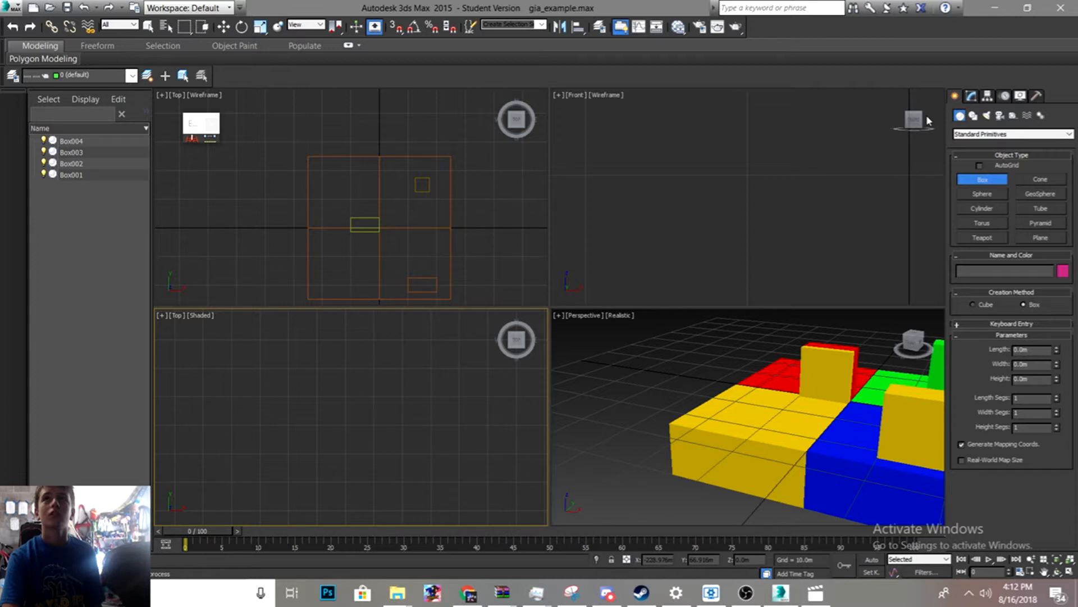
- Activate the Box tool, maximize the Perspective viewport and orbit it to view the blocks from the side
left_click(996, 183)
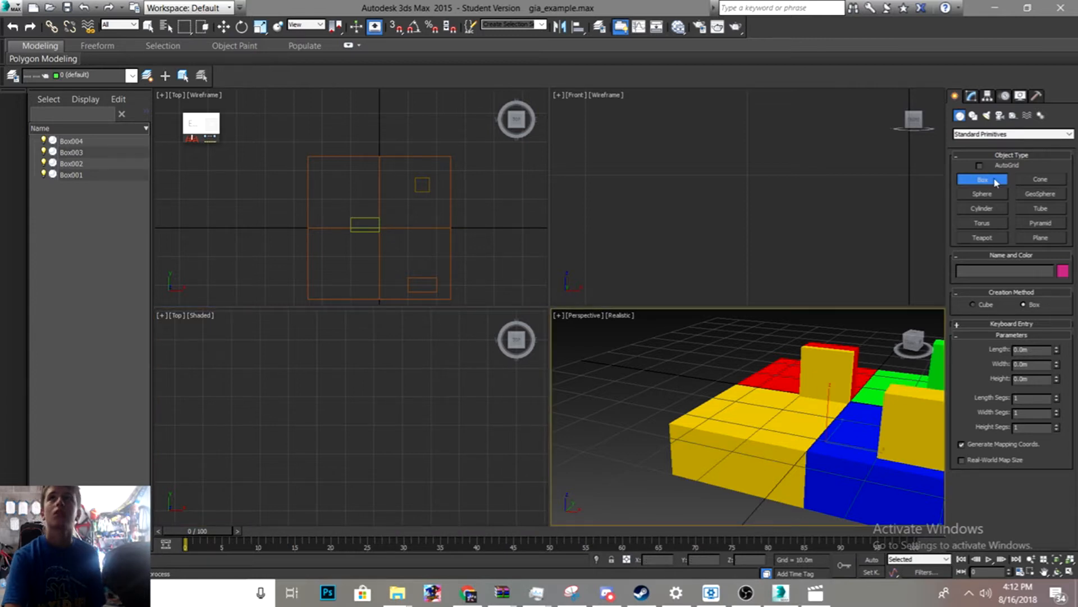
left_click_drag(598, 448, 692, 444)
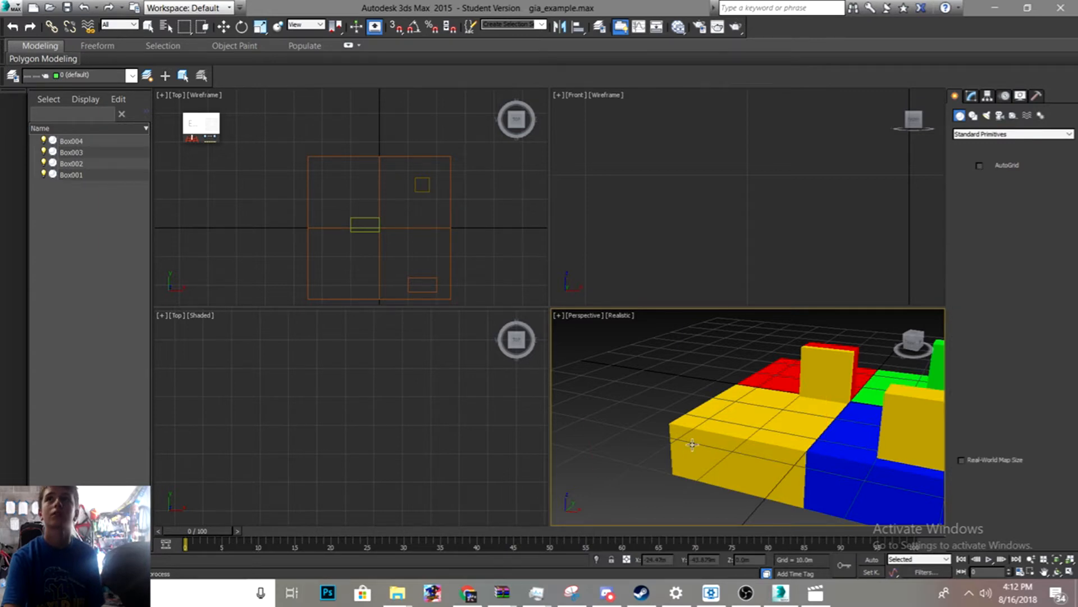
left_click(558, 316)
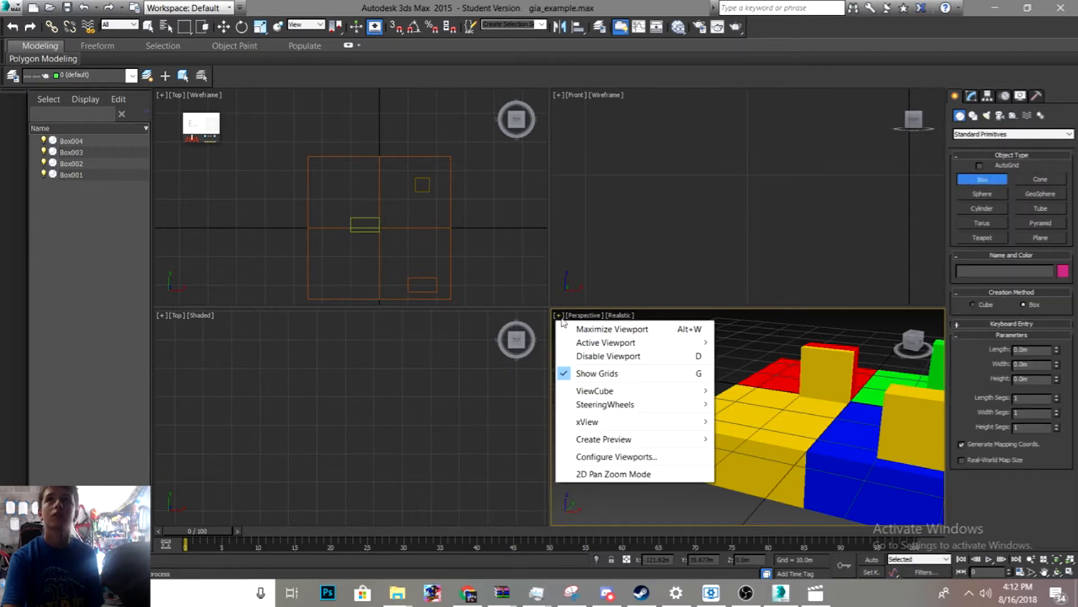
left_click(568, 328)
scroll(552, 324, "up", 6)
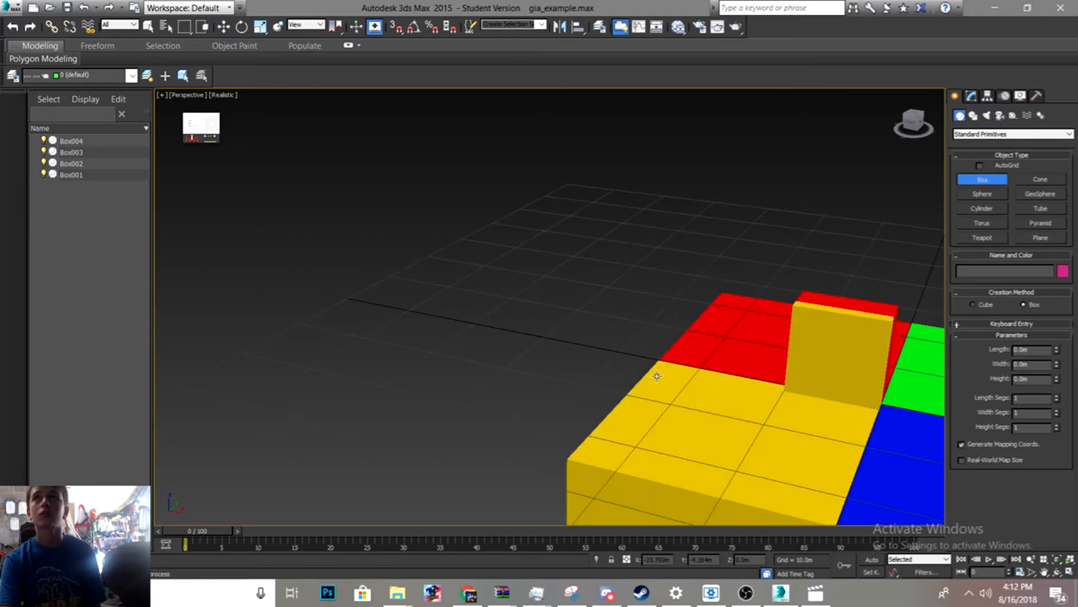
middle_click_drag(657, 376, 548, 352, "alt")
scroll(561, 346, "down", 5)
scroll(561, 346, "up", 3)
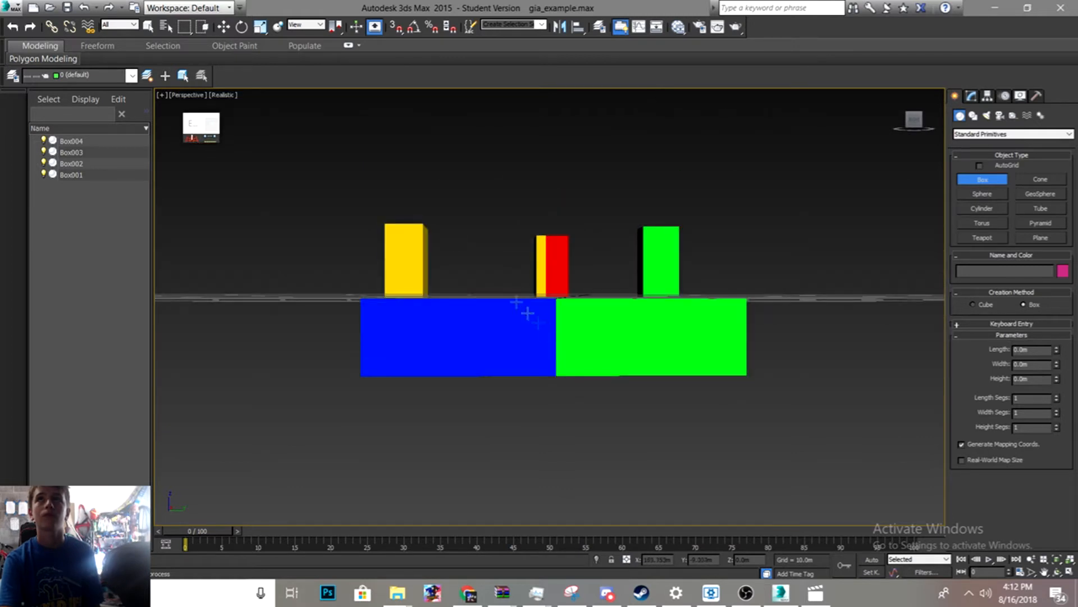
- Switch the maximized viewport to Left view and frame the block base
left_click(203, 96)
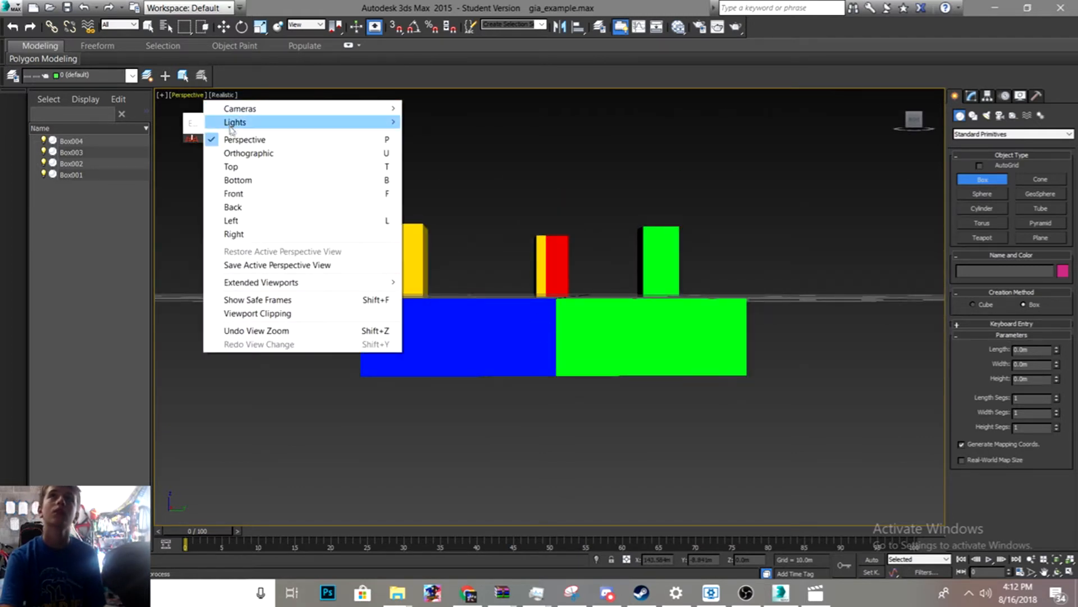
left_click(251, 225)
scroll(448, 356, "up", 8)
middle_click_drag(655, 202, 320, 349)
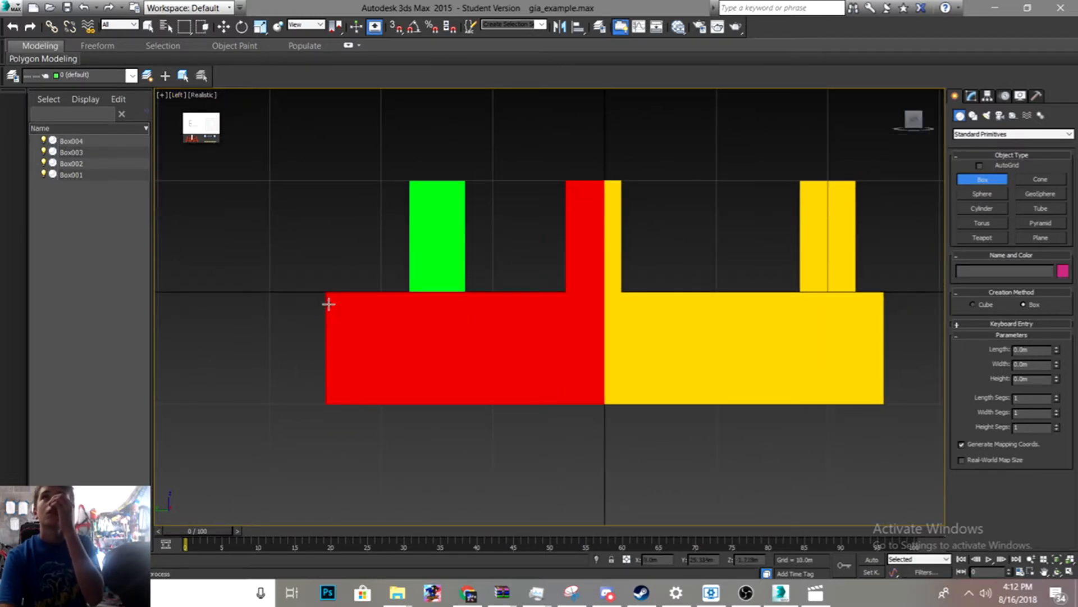
- Try to draw a box covering the whole block base in Left view
left_click_drag(325, 291, 878, 403)
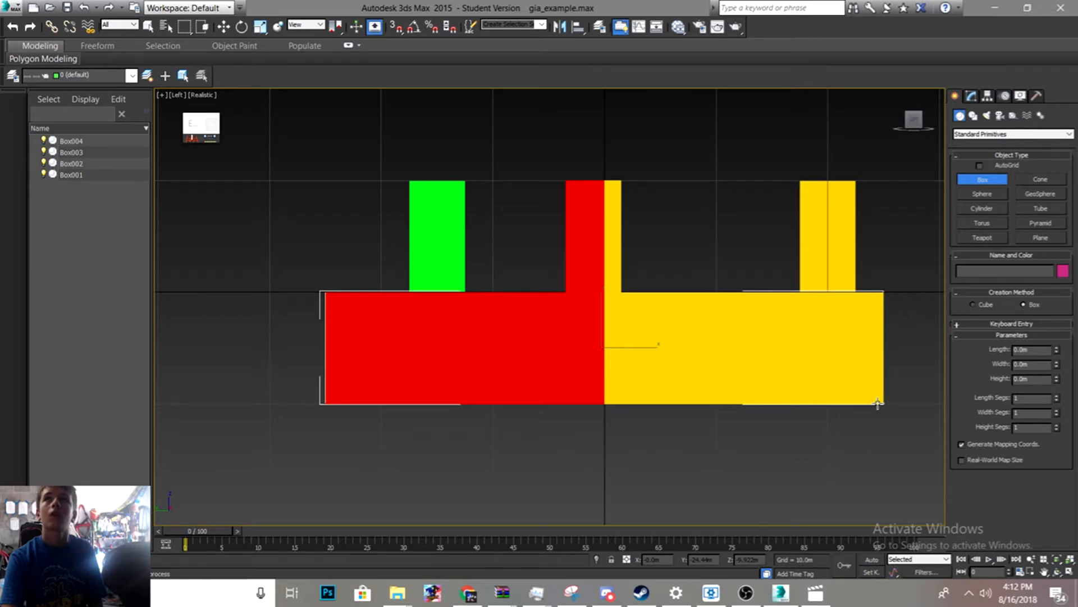
left_click_drag(878, 403, 878, 403)
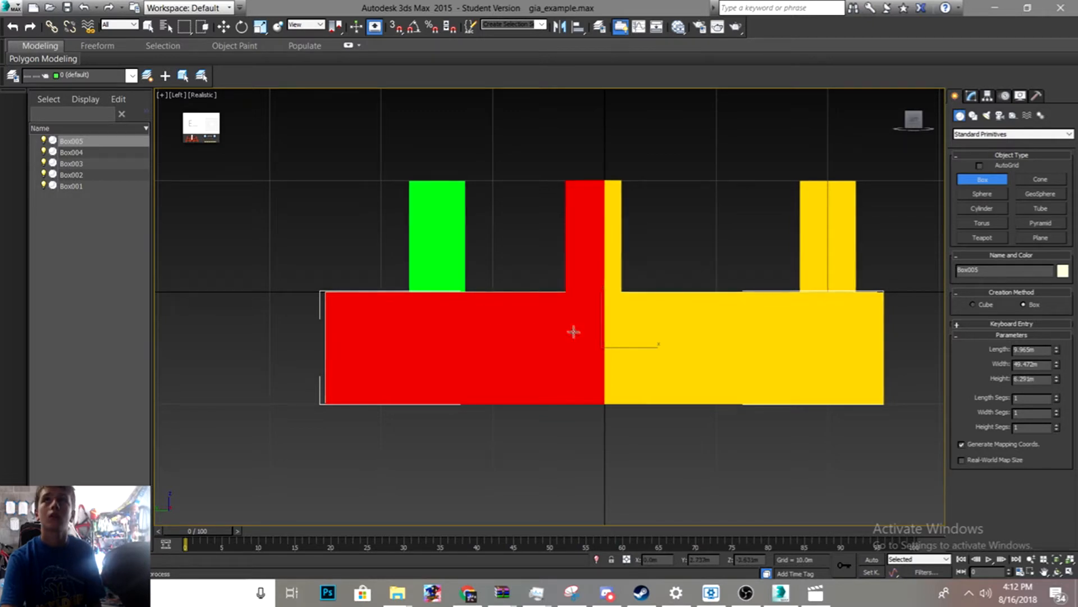
- Switch the maximized viewport back to Perspective and frame the blocks from the side
left_click(180, 95)
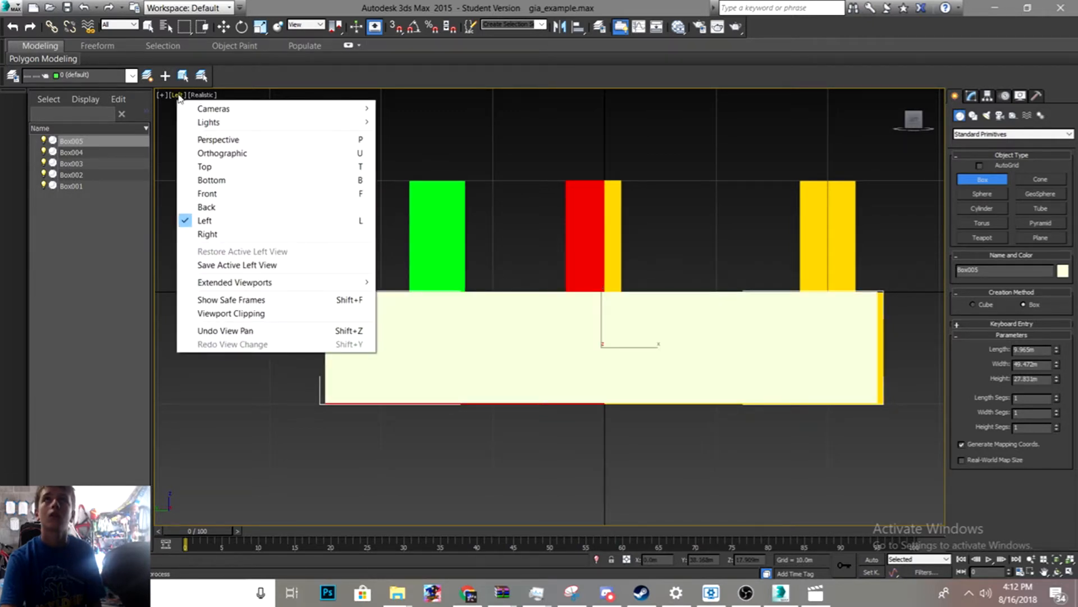
left_click(202, 137)
middle_click_drag(469, 315, 438, 481)
middle_click_drag(450, 298, 394, 70)
scroll(426, 254, "down", 5)
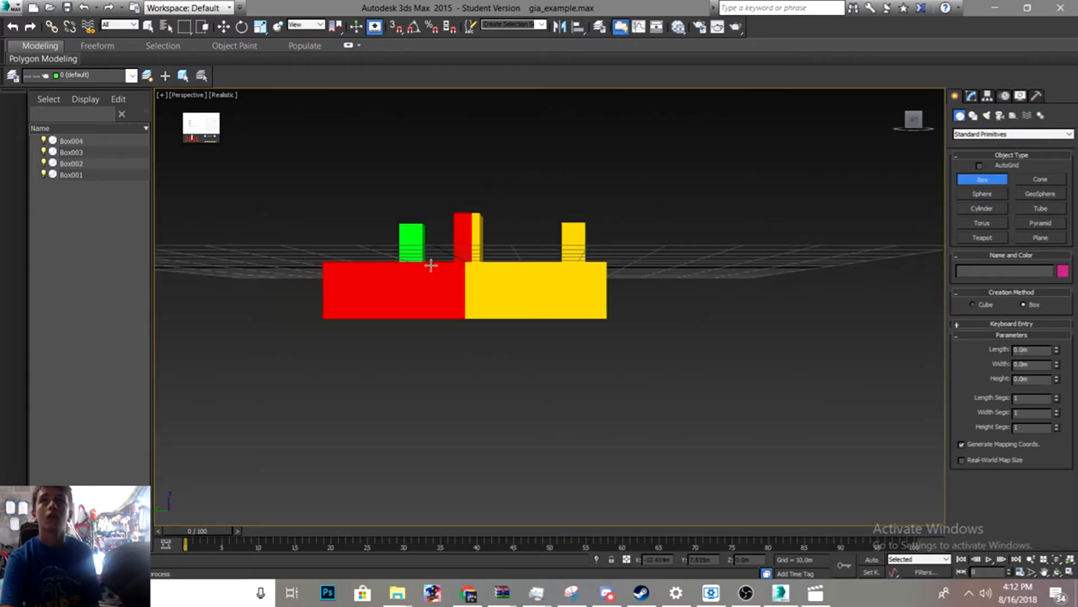
scroll(429, 261, "up", 2)
middle_click_drag(432, 265, 494, 282)
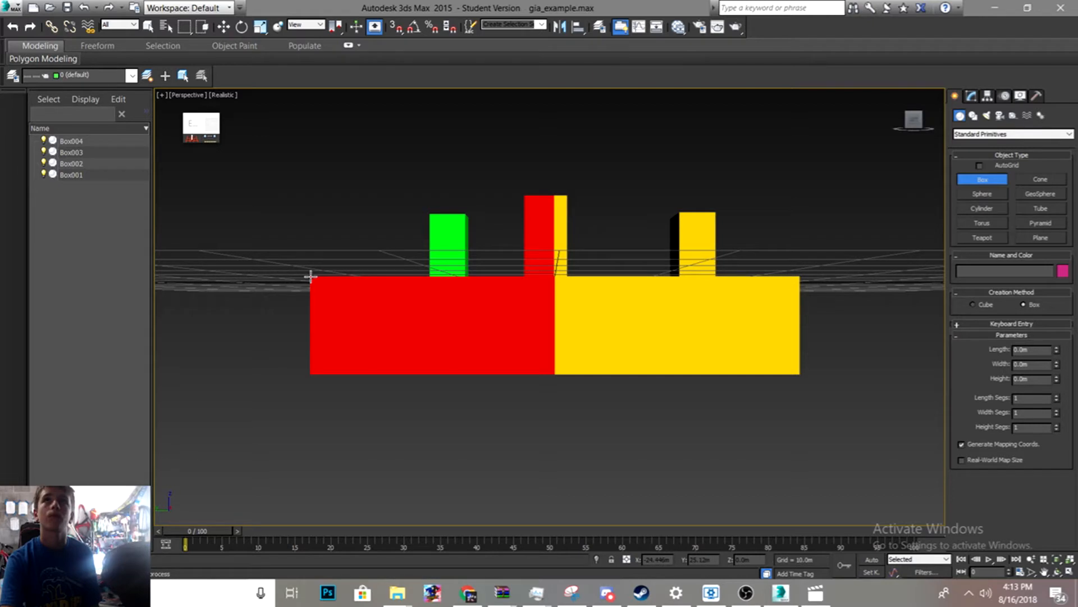
- Draw a long box under the blocks, about 46.5 m long, 224.3 m wide and 9.9 m high
left_click_drag(310, 276, 612, 300)
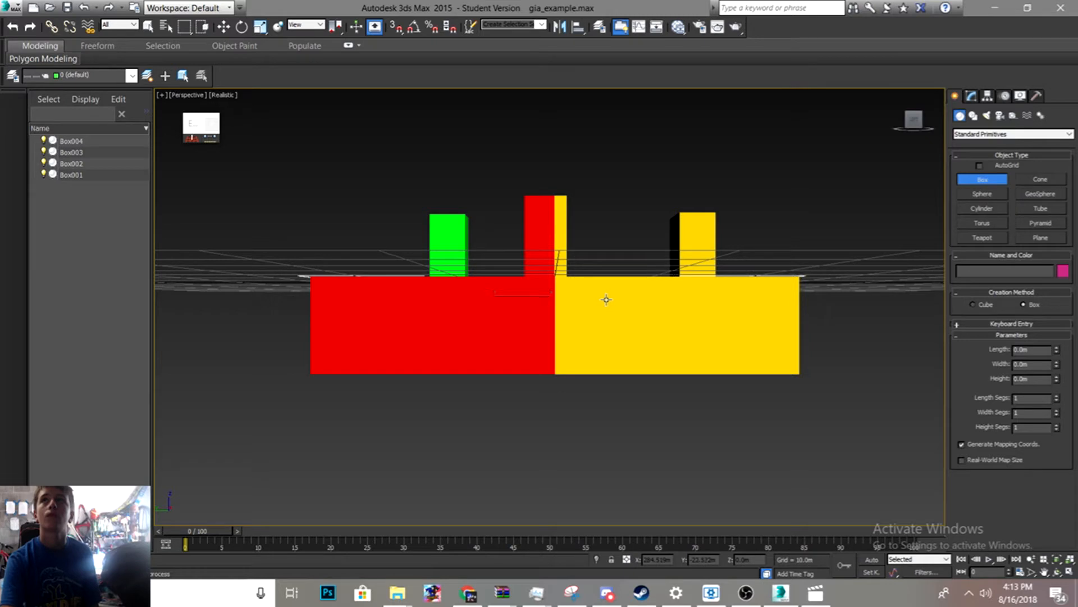
left_click_drag(605, 299, 618, 385)
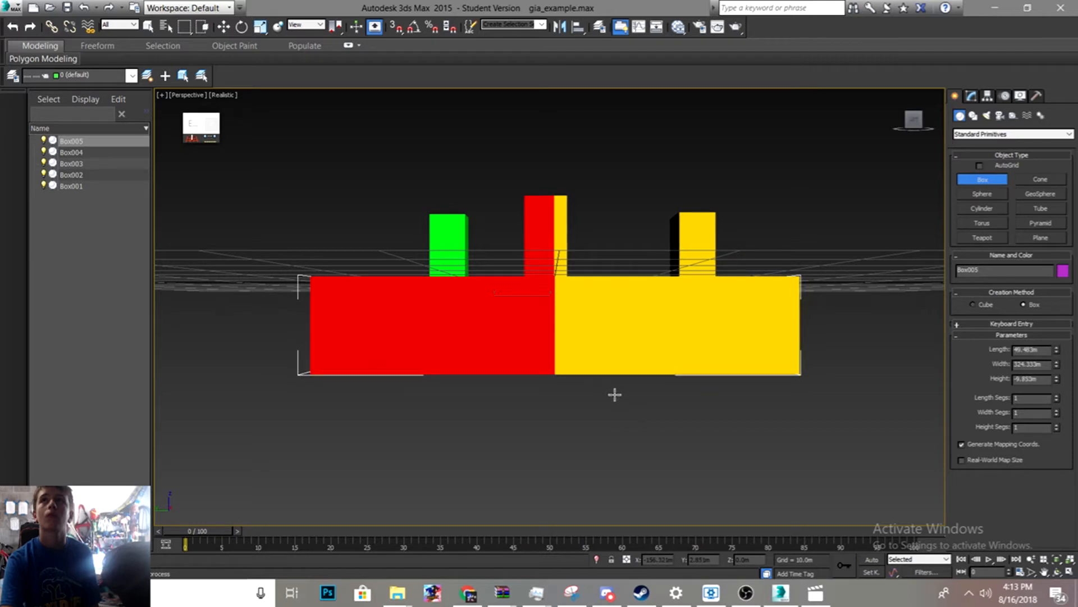
left_click(639, 331)
middle_click_drag(639, 331, 540, 315, "alt")
mouse_move(474, 281)
middle_mouse_down("alt")
mouse_move(511, 296)
mouse_move(481, 287)
middle_mouse_up("alt")
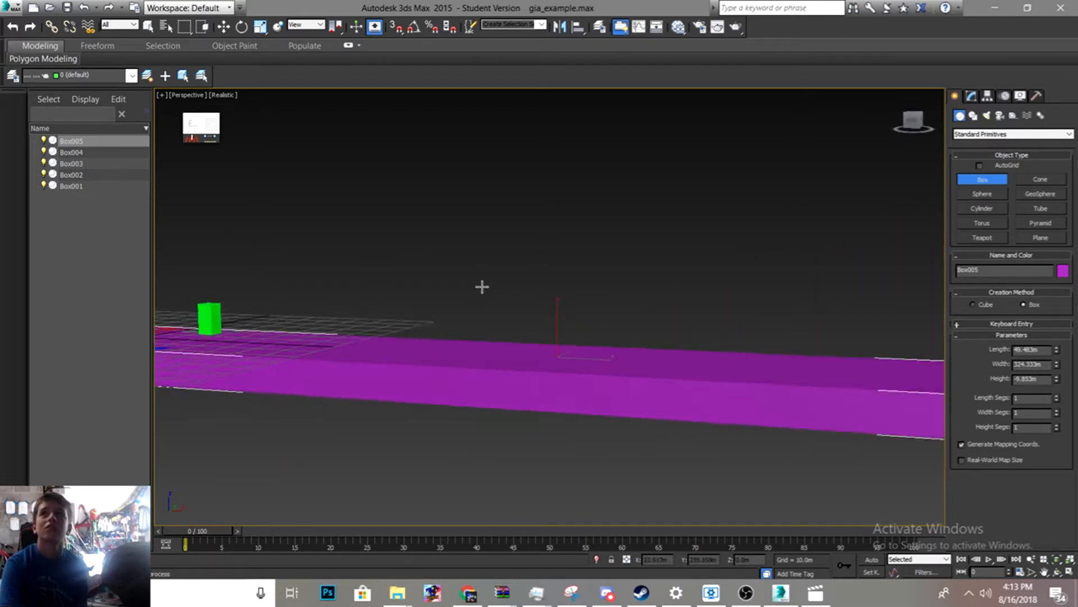
scroll(486, 287, "down", 5)
scroll(556, 298, "up", 4)
scroll(568, 298, "down", 3)
scroll(682, 292, "up", 2)
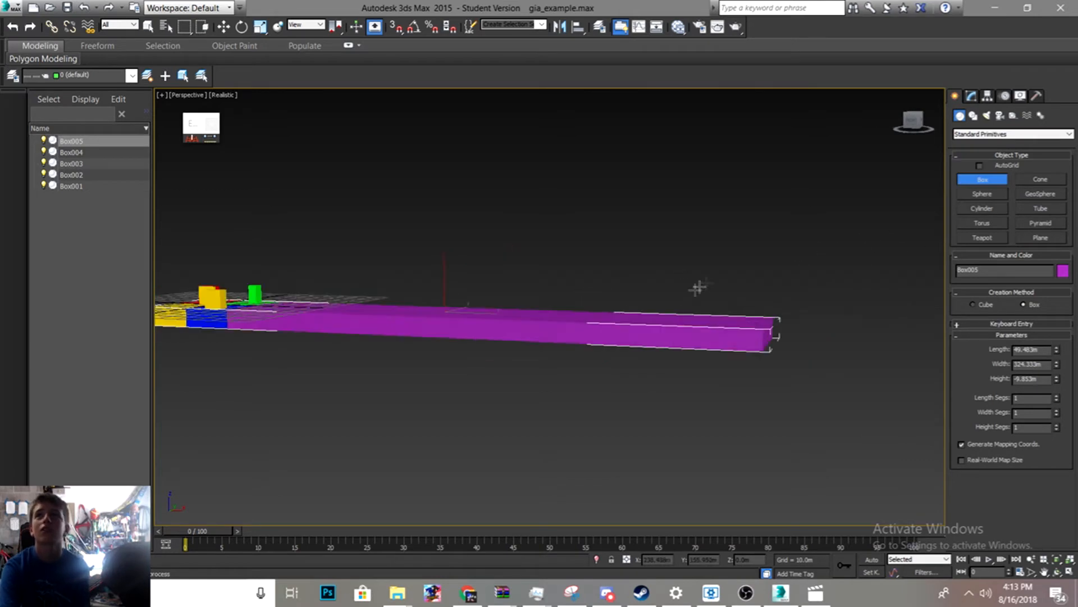
- Add an Edit Patch modifier to the new box and delete it again
left_click(972, 96)
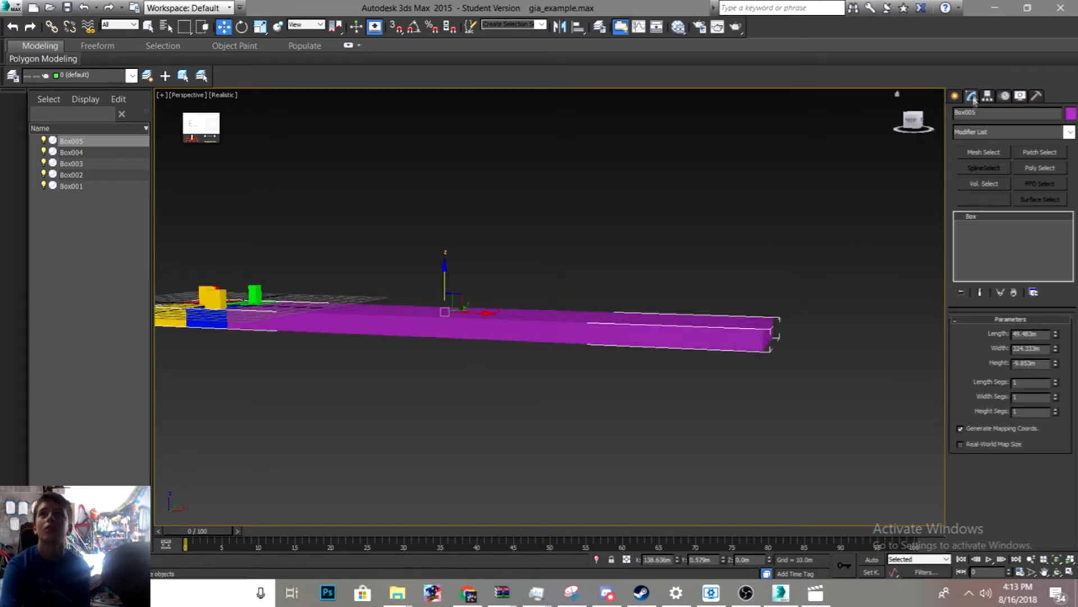
left_click(992, 133)
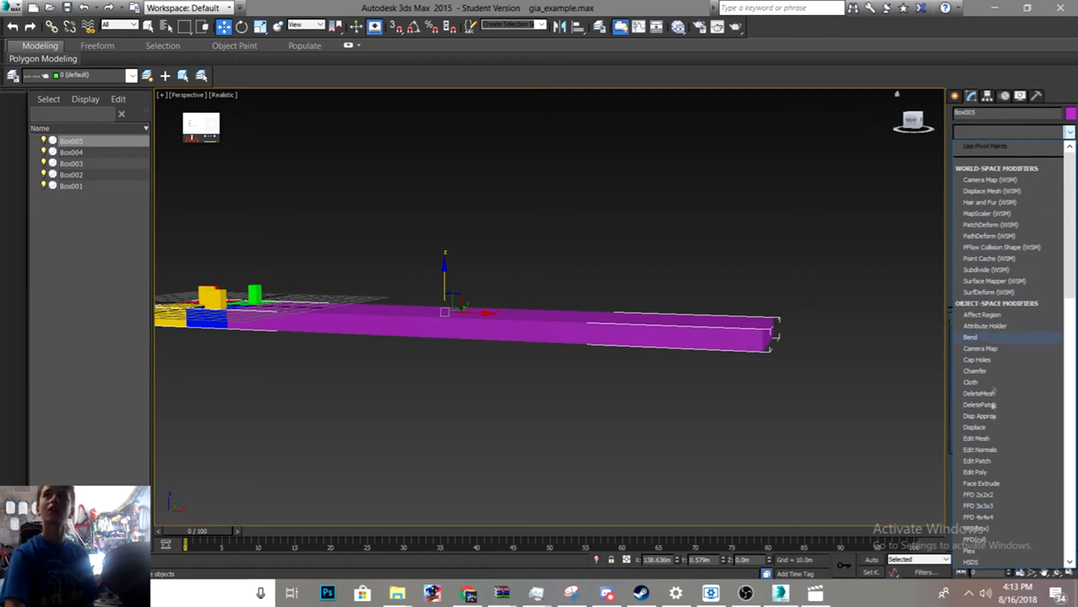
left_click(970, 464)
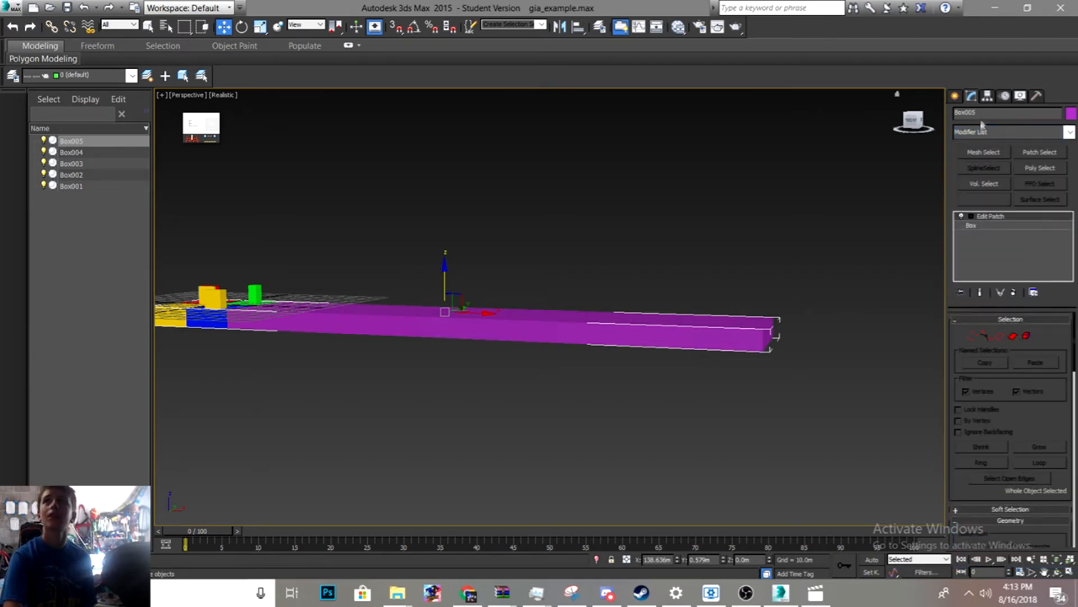
right_click(994, 218)
left_click(954, 235)
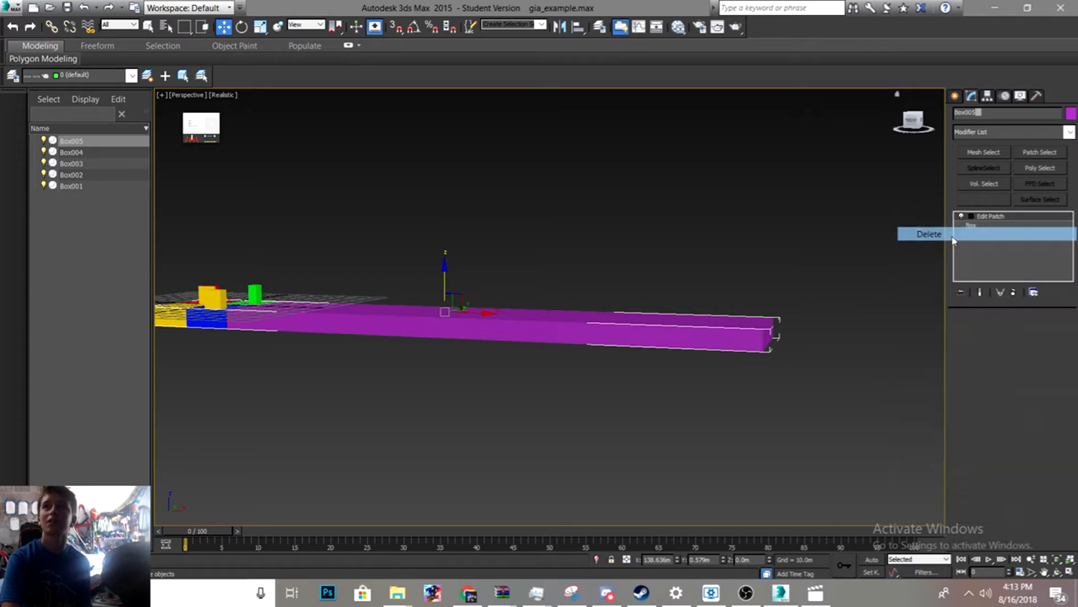
- Add an Edit Poly modifier to the box and switch to edge selection
left_click(984, 134)
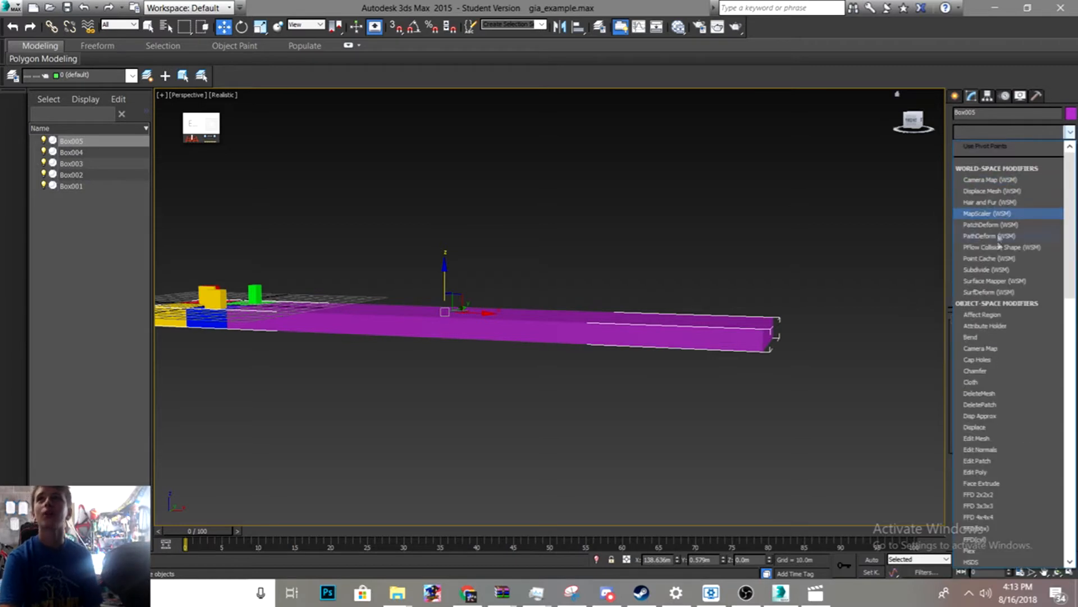
left_click(997, 472)
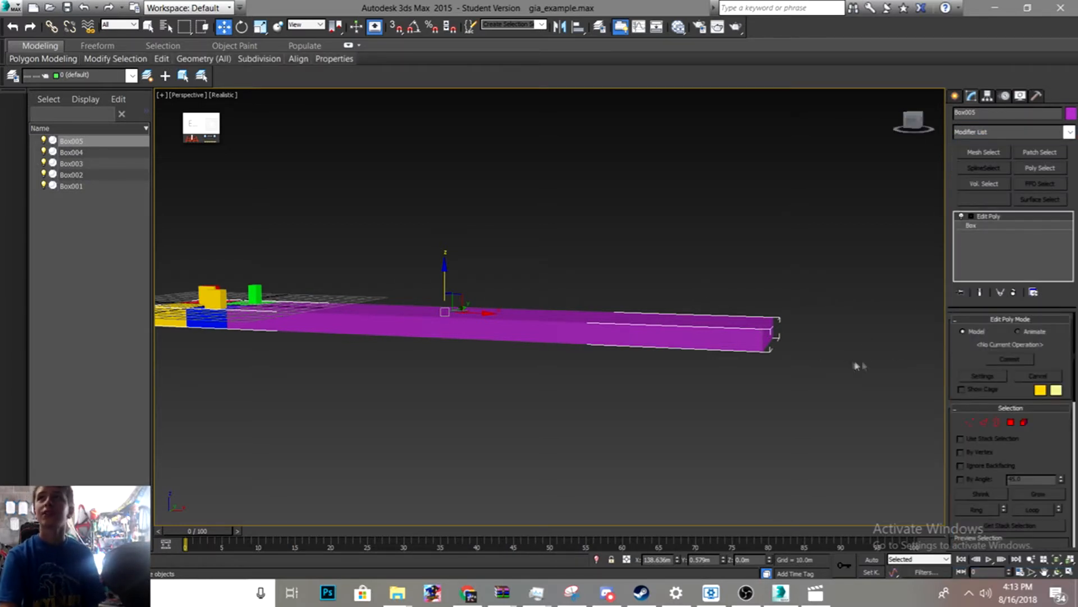
left_click(984, 422)
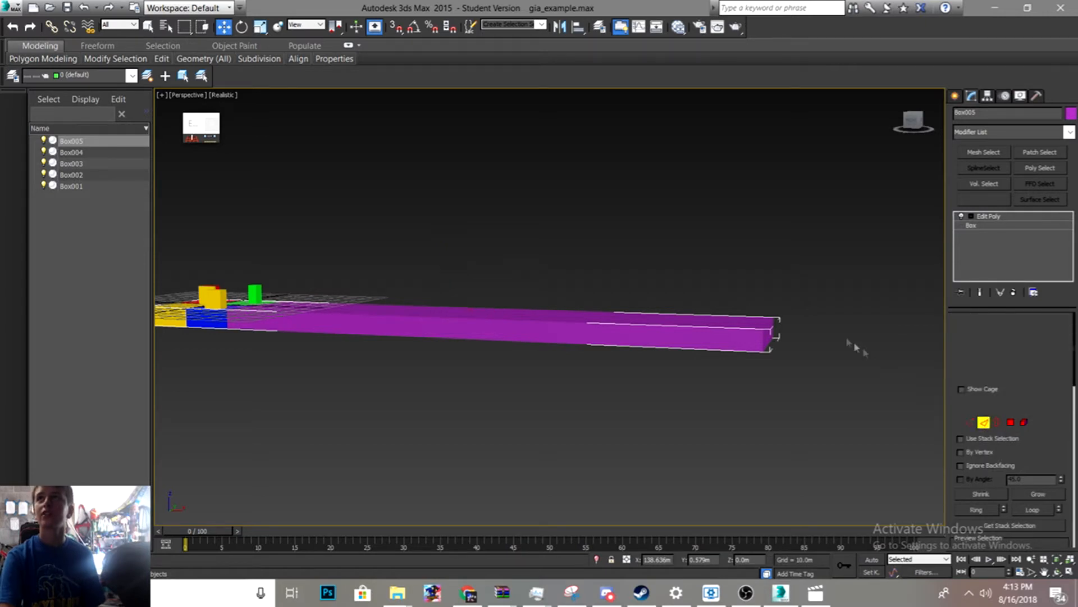
- Select the edges at the far end of the long box and move them back toward the blocks to shorten it
left_click(773, 330)
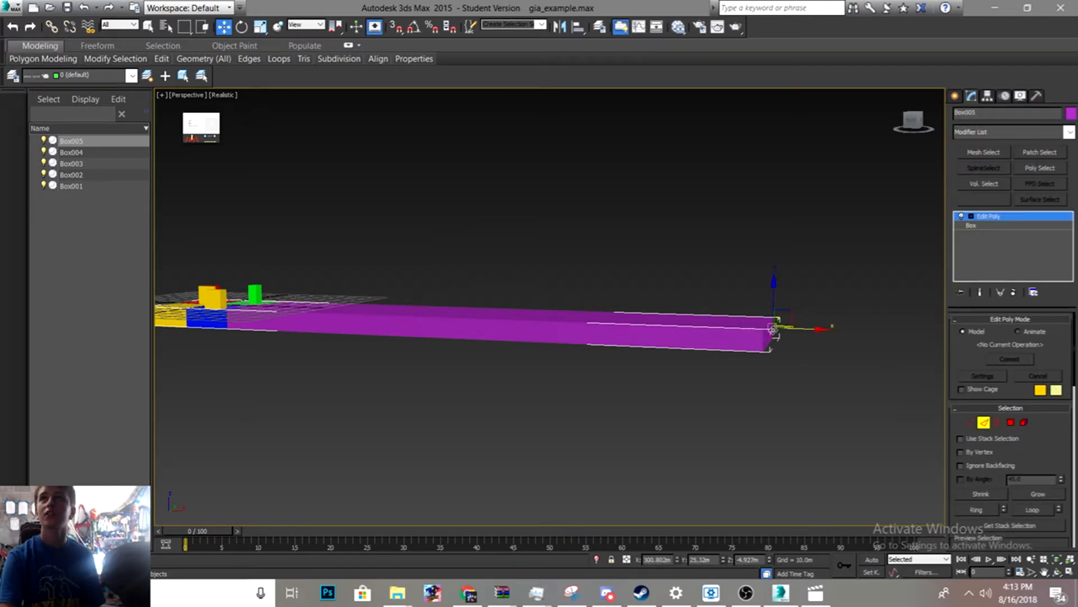
scroll(780, 354, "up", 2)
scroll(783, 350, "up", 7)
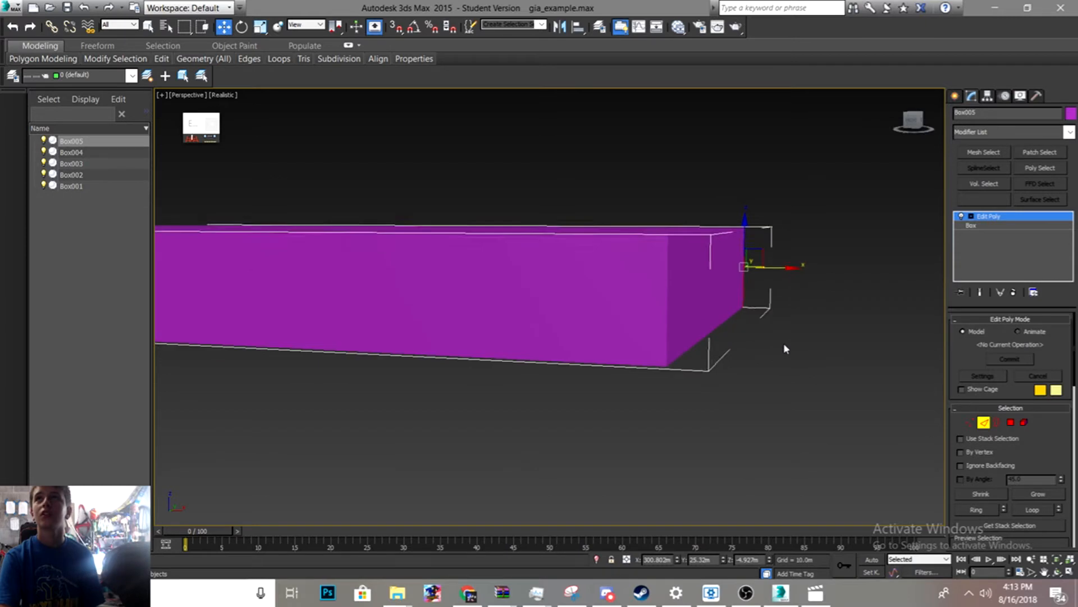
left_click(702, 384)
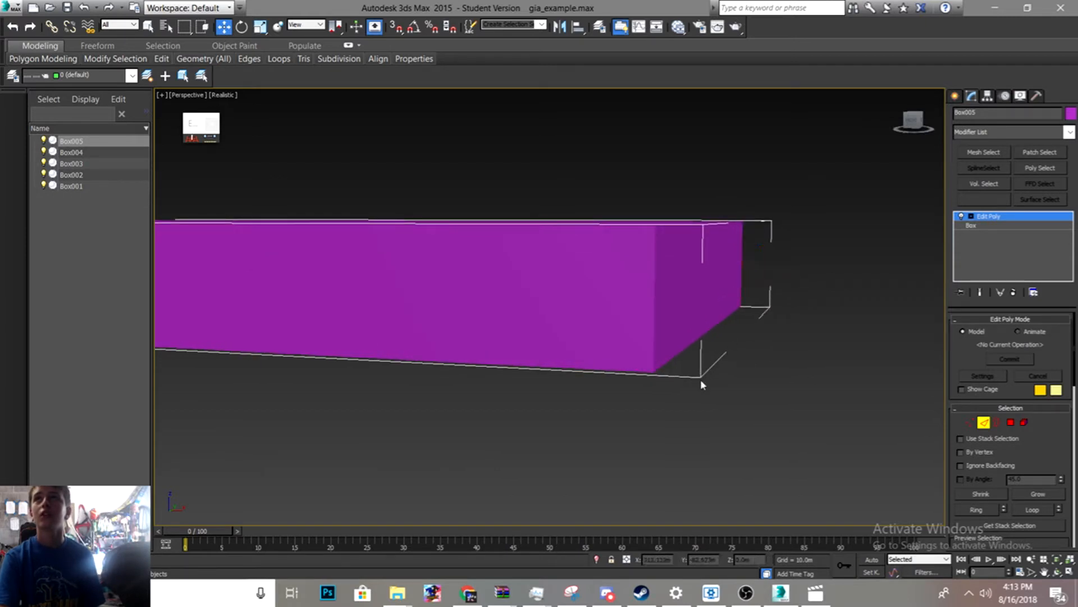
left_click(655, 343)
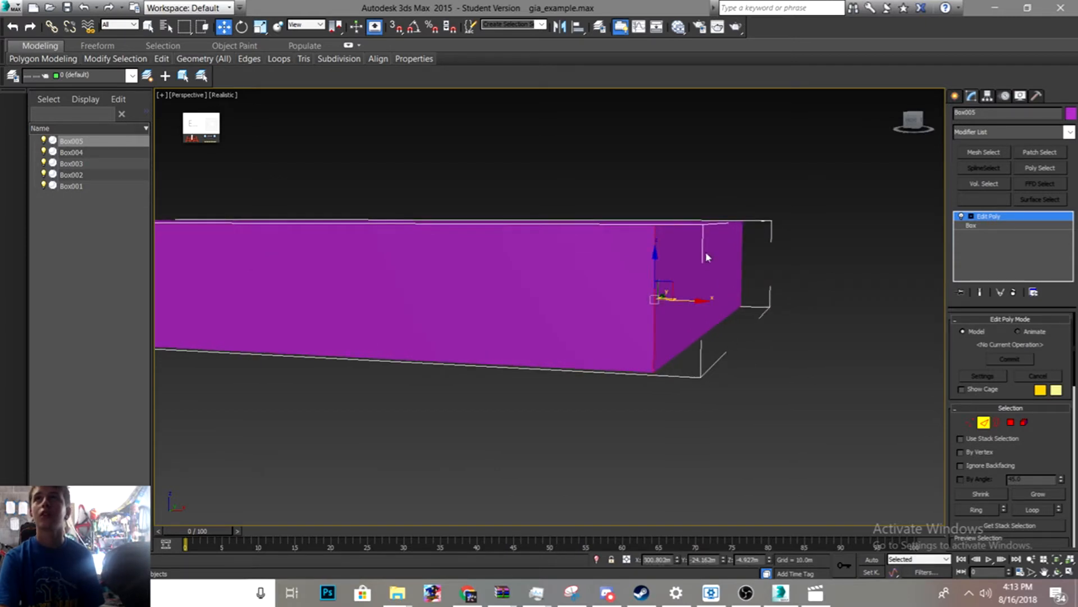
left_click(663, 226)
left_click(686, 346)
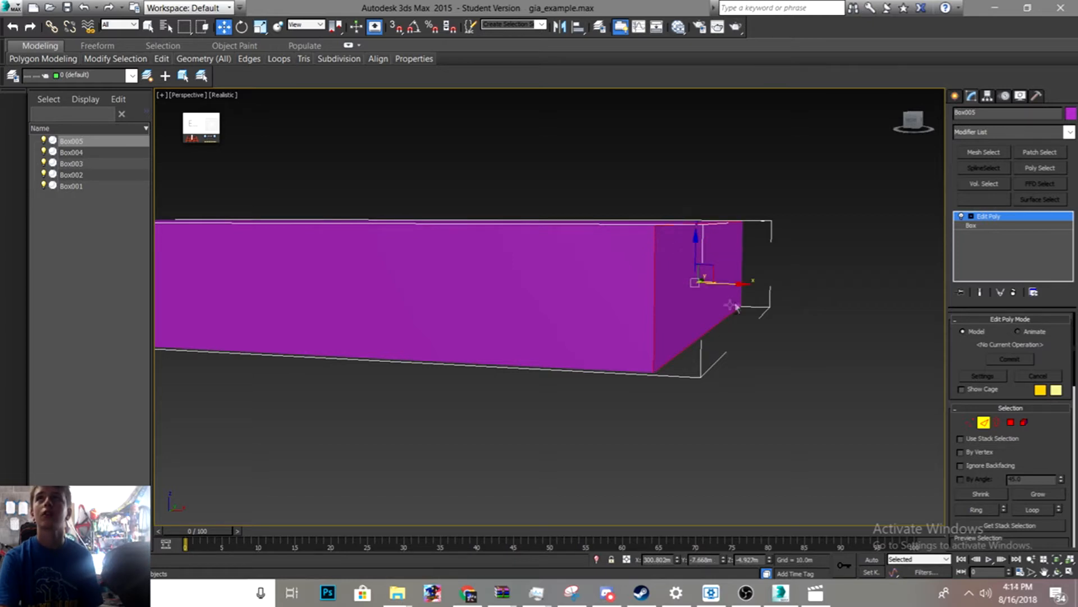
left_click(742, 266, "ctrl")
middle_click_drag(807, 406, 808, 410)
left_click_drag(544, 346, 601, 371)
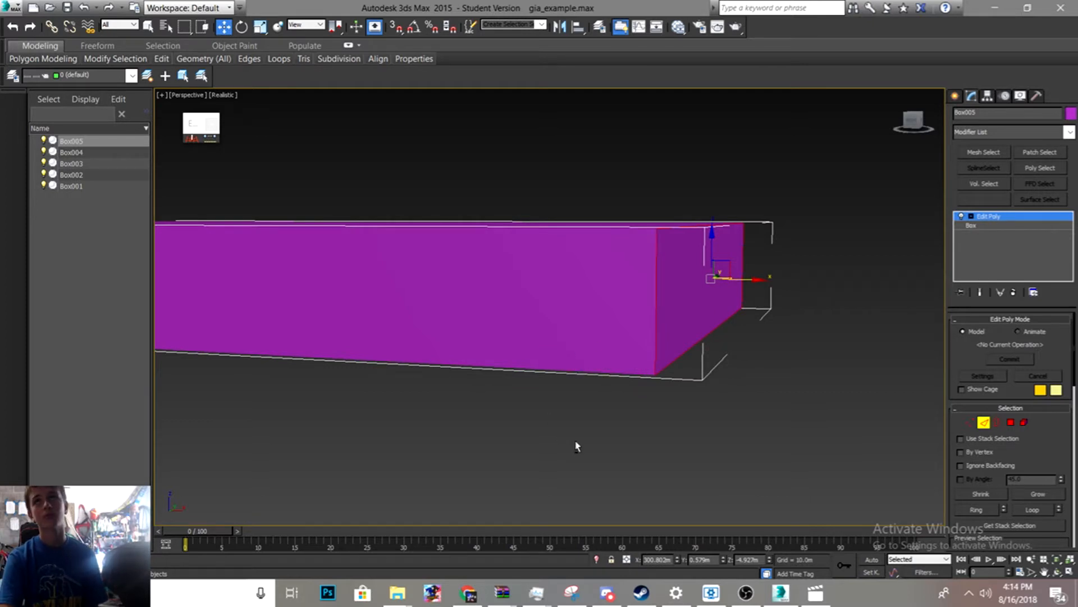
scroll(573, 445, "up", 2)
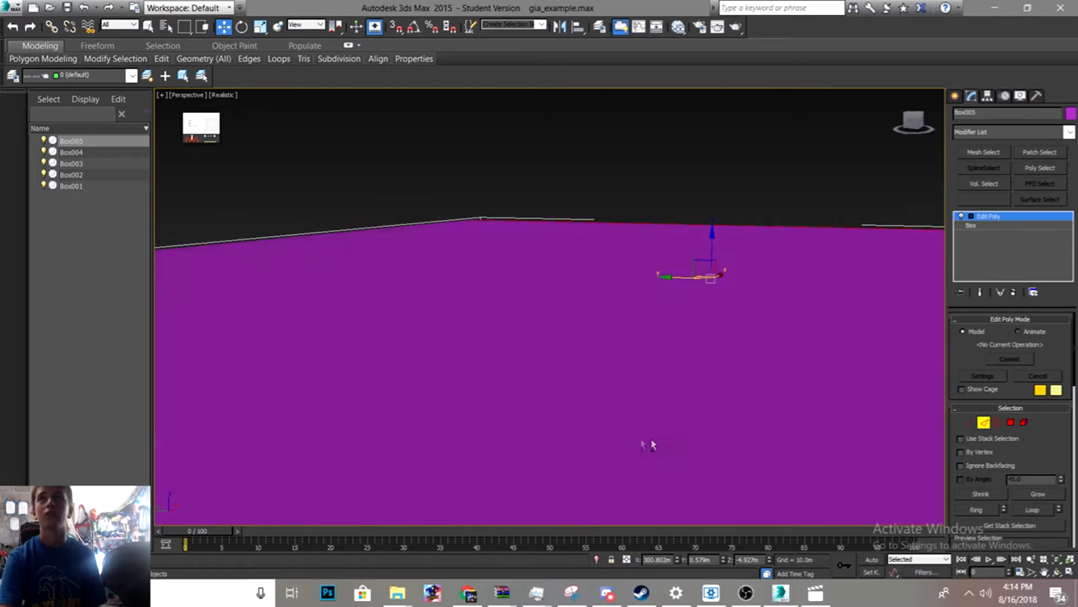
scroll(655, 443, "down", 10)
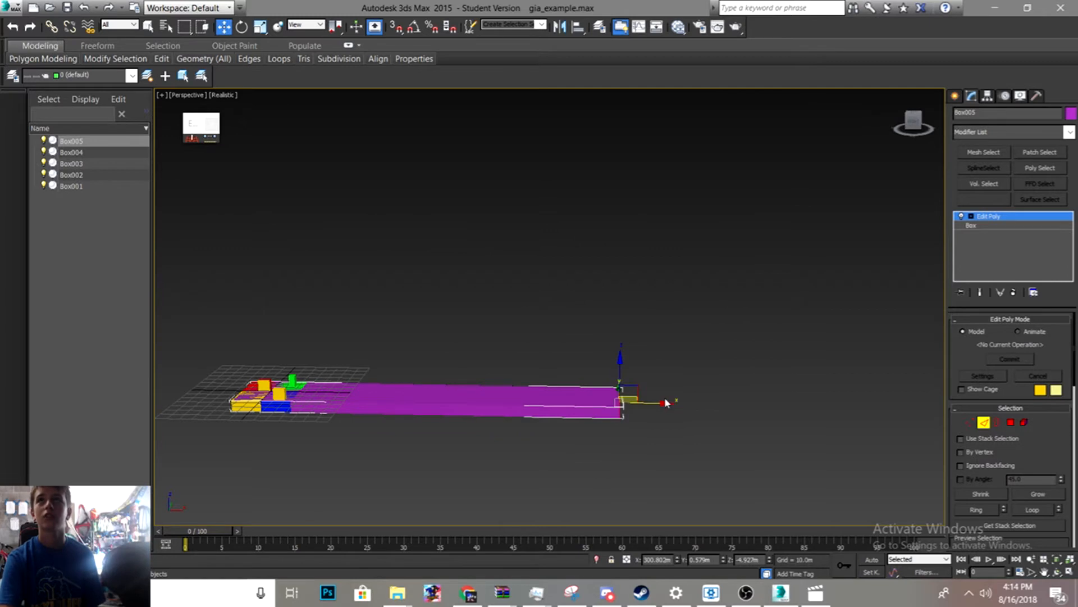
left_click_drag(664, 412, 344, 415)
scroll(231, 423, "up", 10)
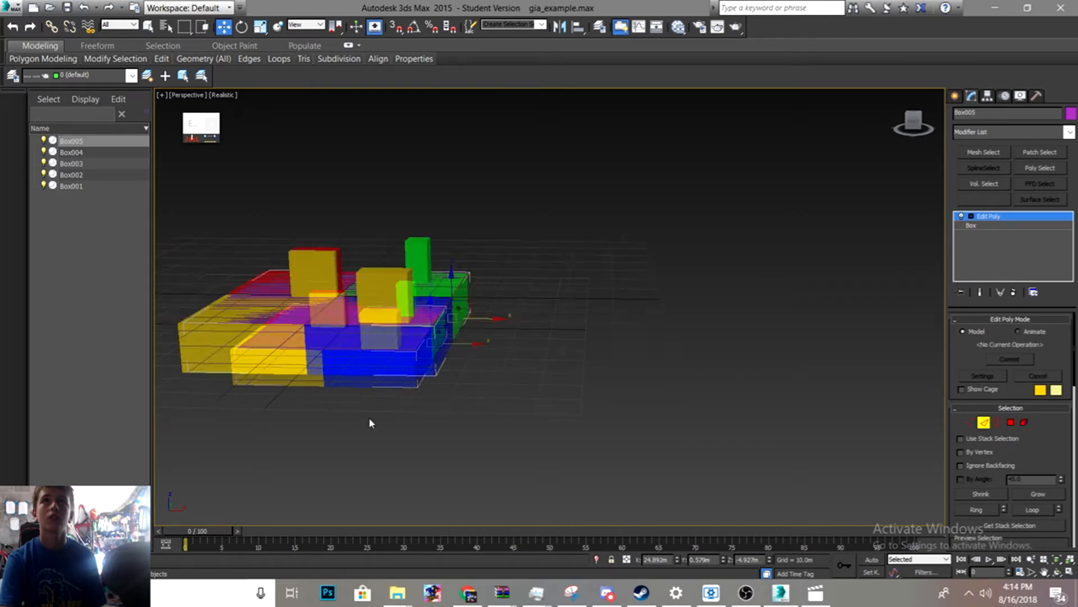
- Move the box's end edge to line up with the far side of the block platform
middle_click_drag(498, 292, 826, 336)
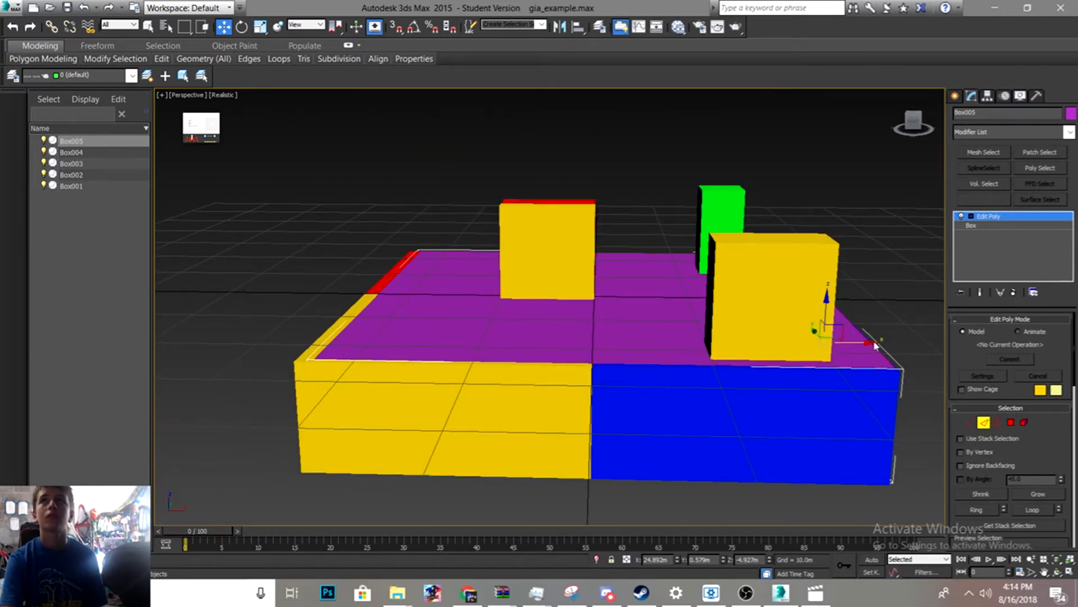
left_click_drag(871, 342, 868, 343)
scroll(342, 333, "up", 4)
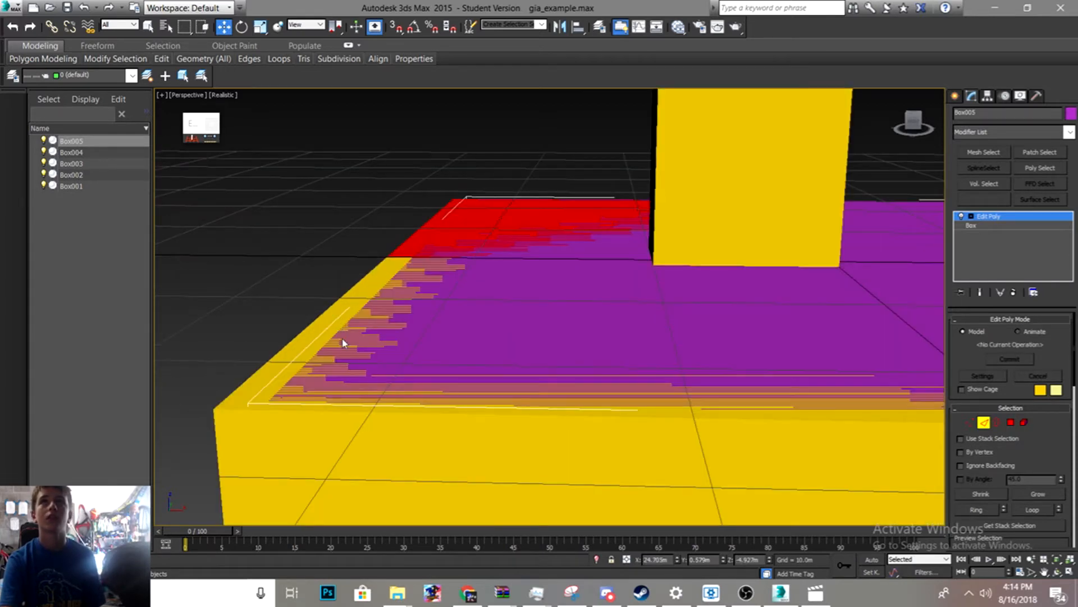
scroll(343, 340, "down", 5)
scroll(345, 334, "up", 2)
left_click(397, 432)
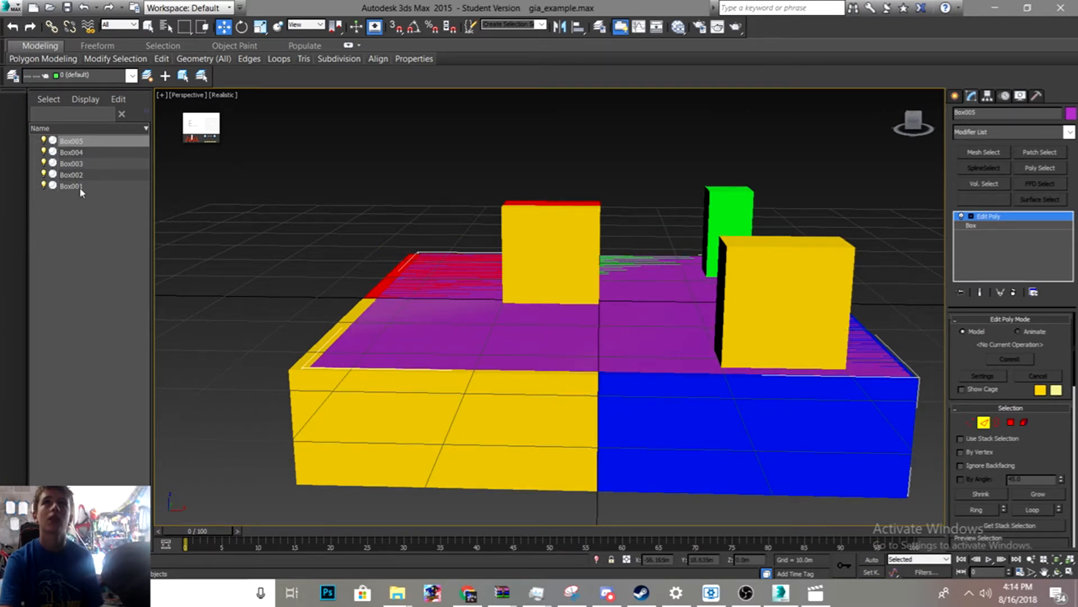
- Select Box001 by name from the scene list
left_click(79, 187)
right_click(391, 414)
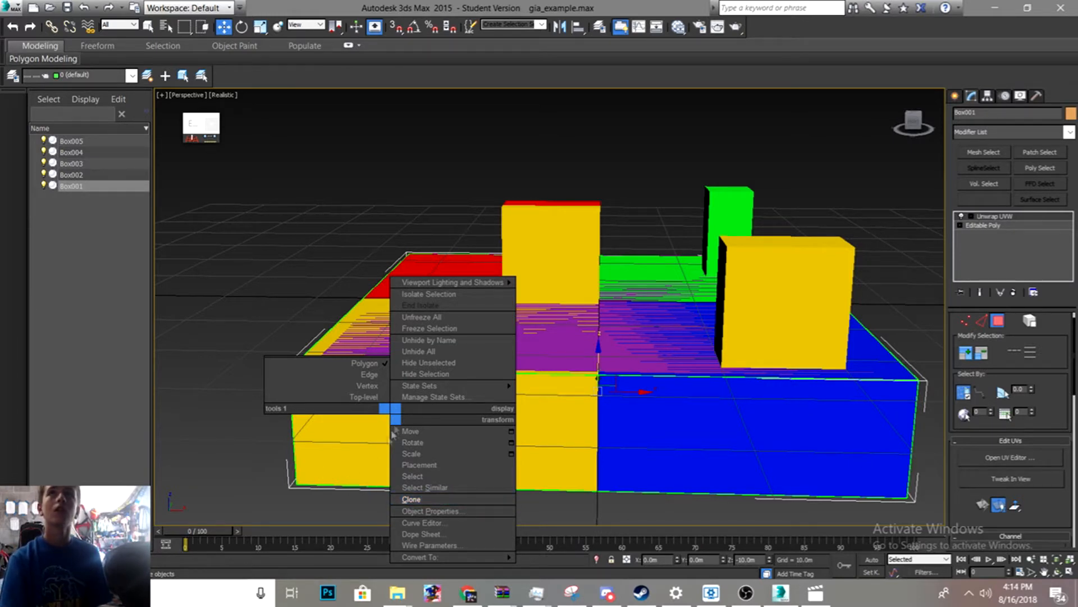
left_click(357, 473)
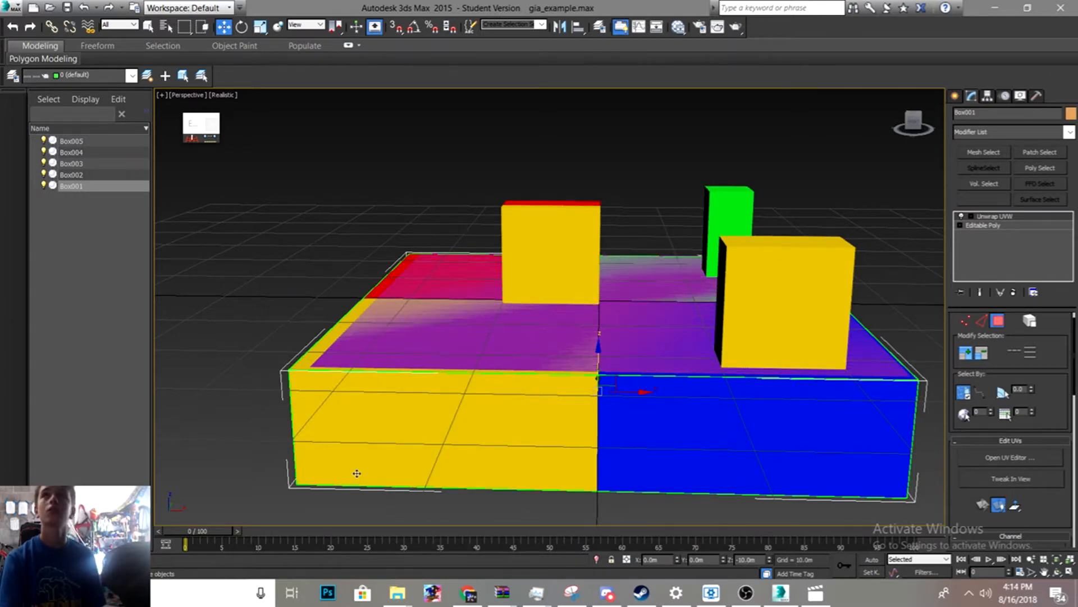
key("h")
left_click_drag(192, 19, 386, 122)
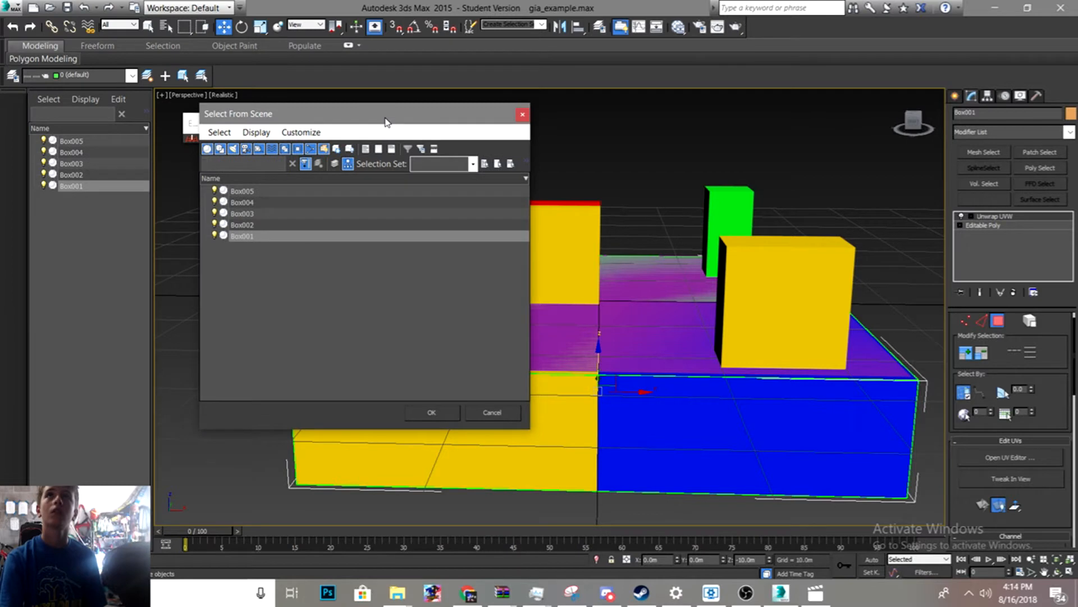
left_click(286, 239)
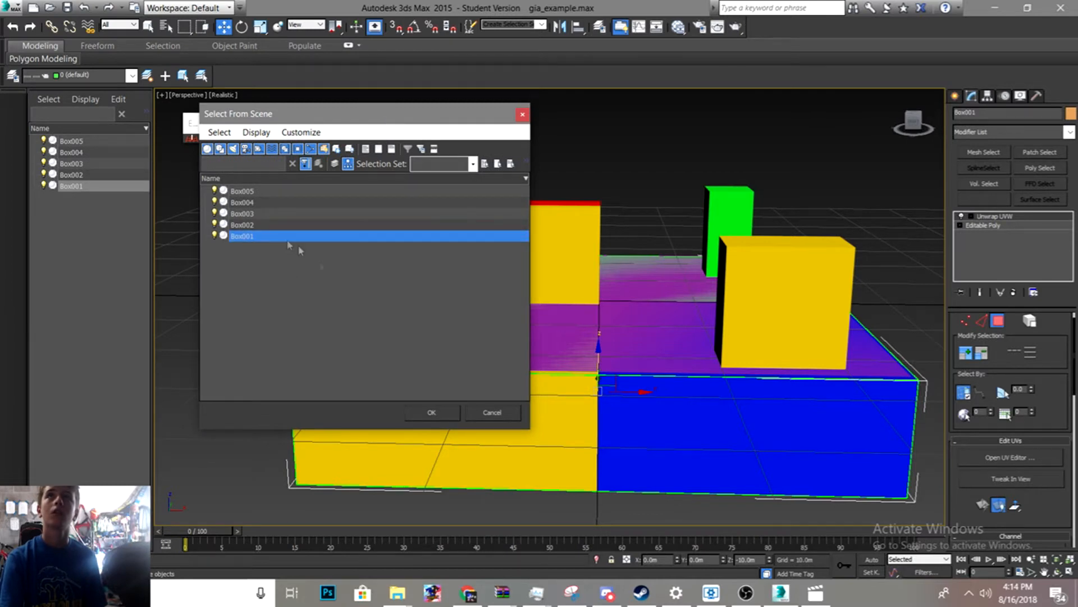
left_click(431, 412)
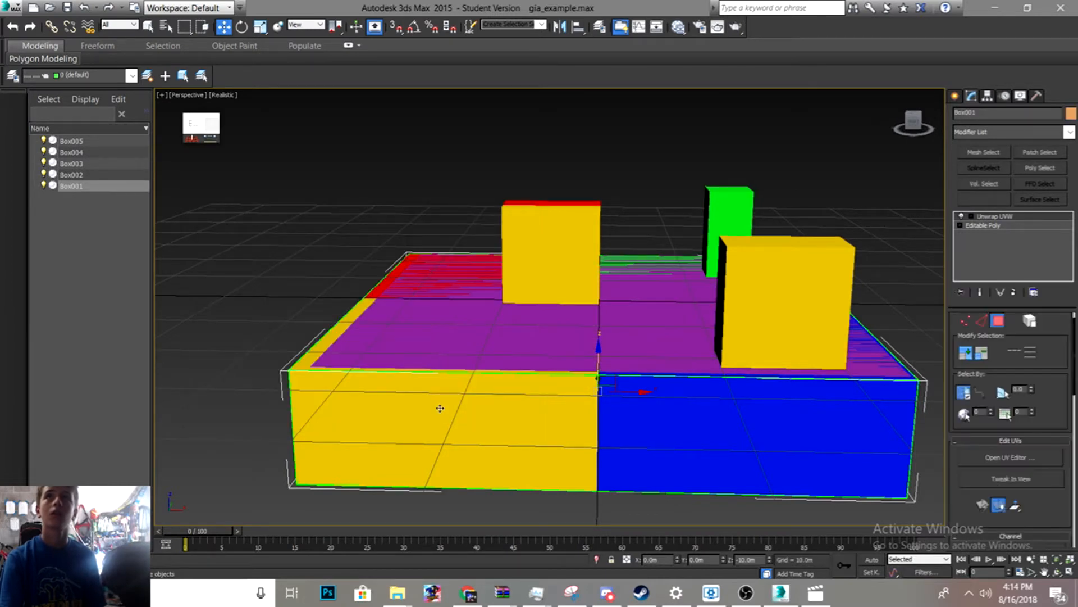
- Zoom around the platform to examine where Box001 and the ground box surfaces overlap
scroll(501, 381, "up", 3)
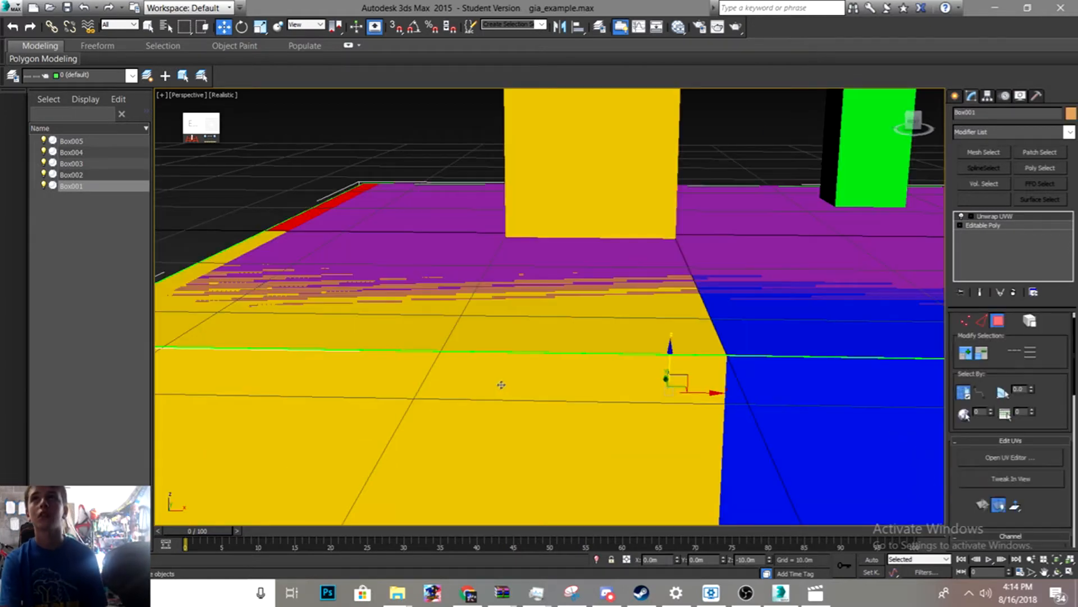
scroll(500, 377, "down", 8)
scroll(501, 371, "up", 3)
scroll(393, 356, "up", 5)
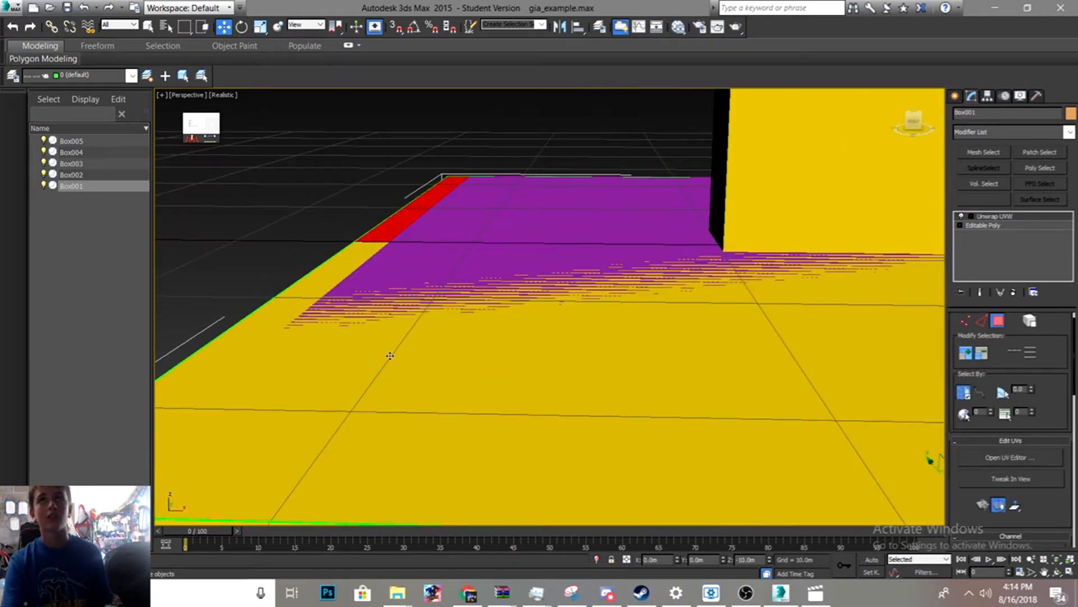
middle_click_drag(394, 356, 427, 362, "alt")
scroll(401, 336, "down", 10)
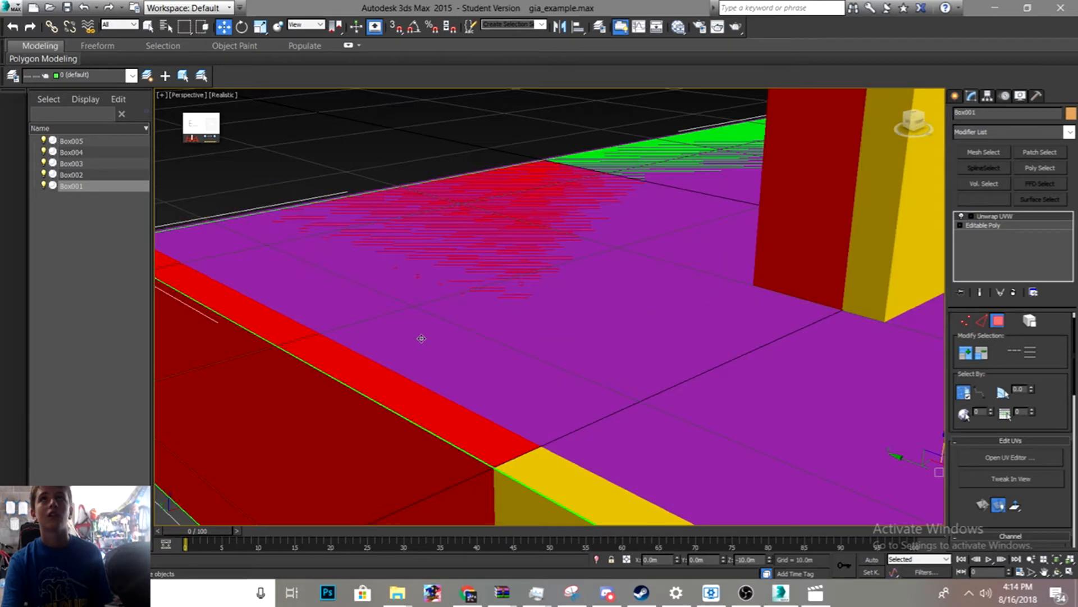
scroll(327, 346, "up", 3)
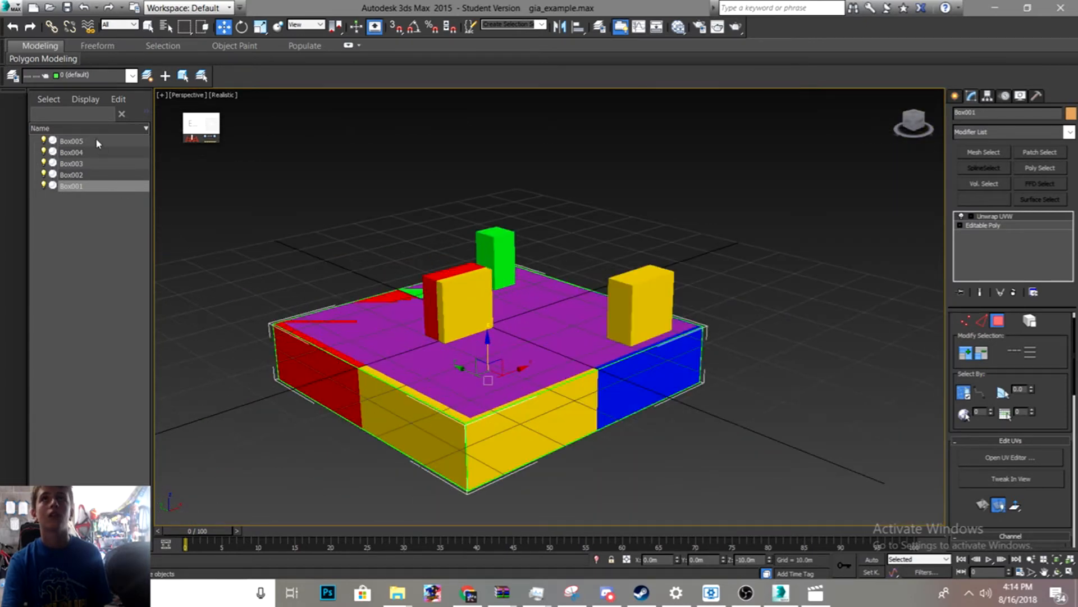
- Reselect the ground box and nudge its edges near the platform's front corner
left_click(95, 141)
scroll(518, 384, "down", 3)
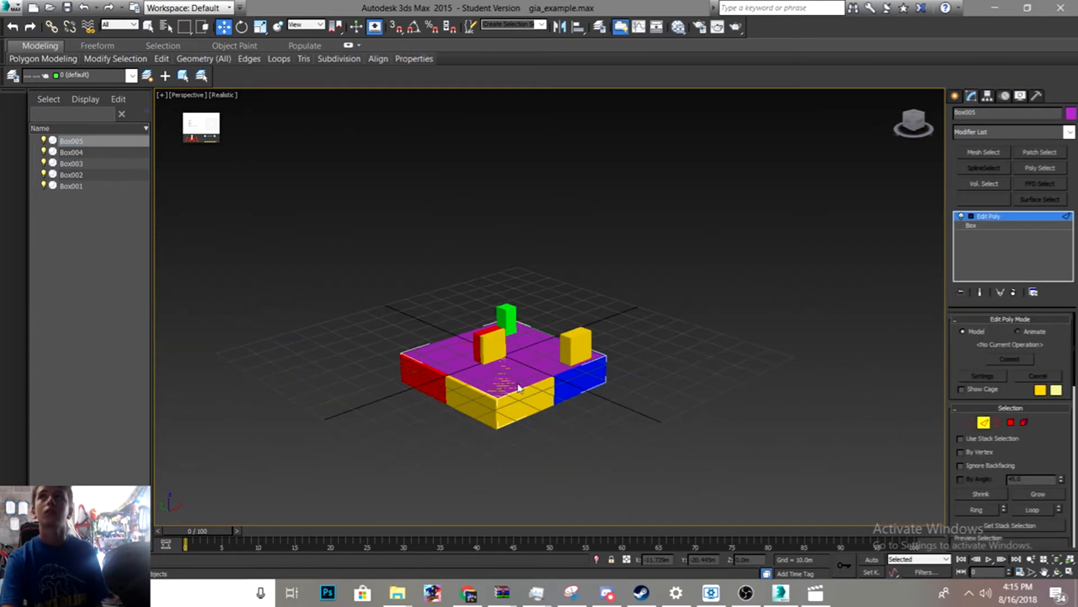
scroll(500, 380, "up", 5)
scroll(499, 380, "down", 3)
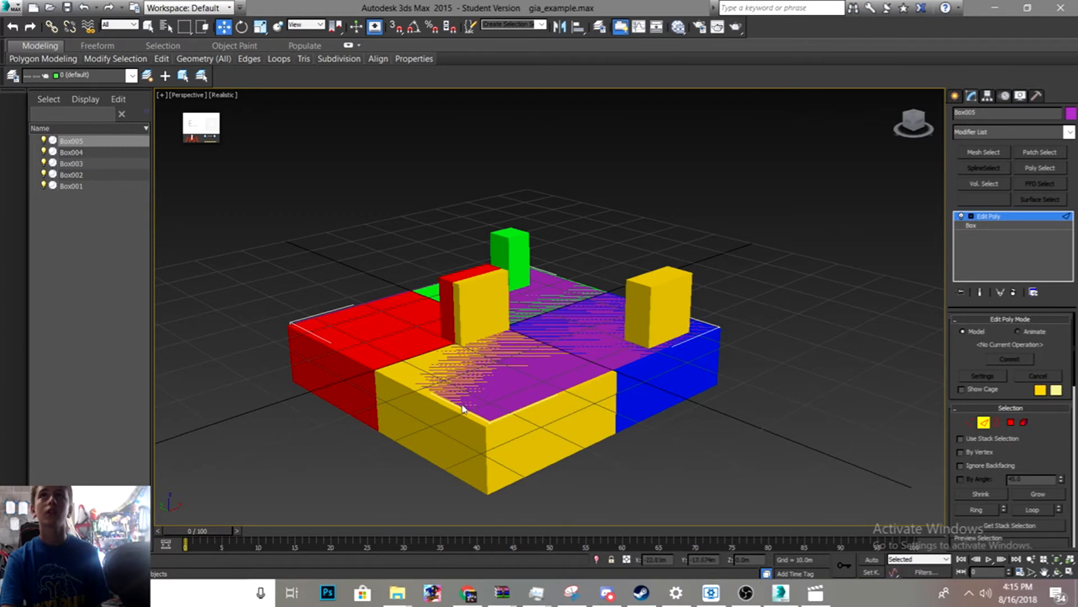
left_click(465, 406)
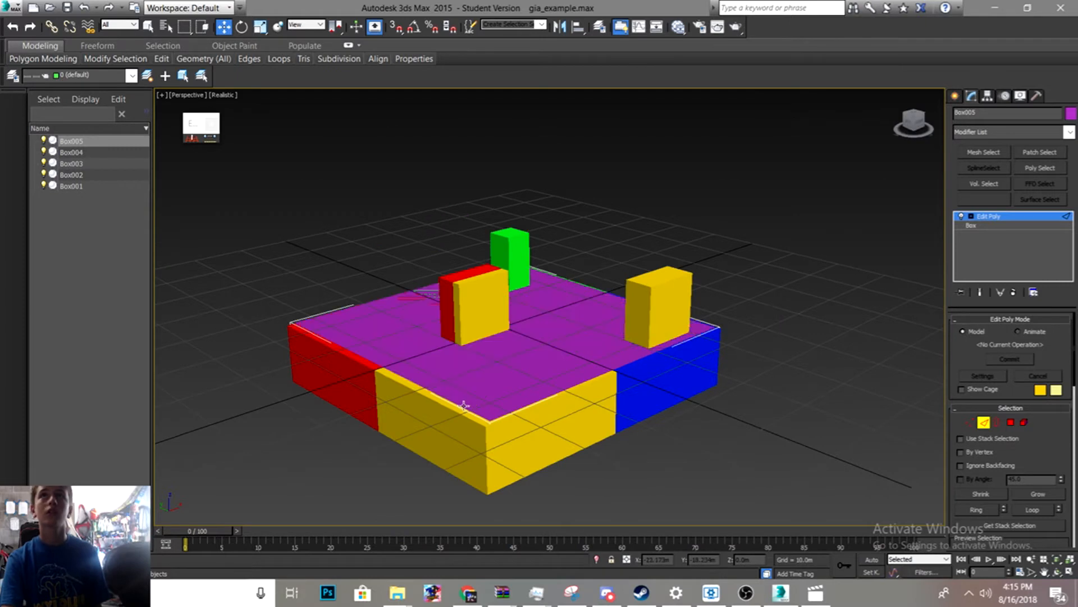
left_click(491, 438, "ctrl")
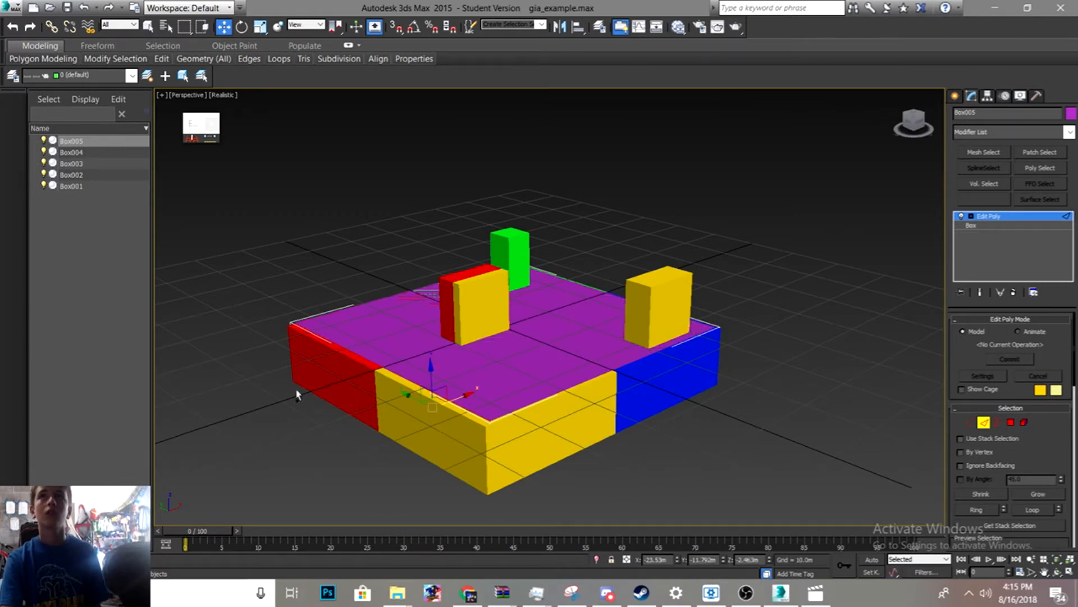
left_click(296, 345, "ctrl")
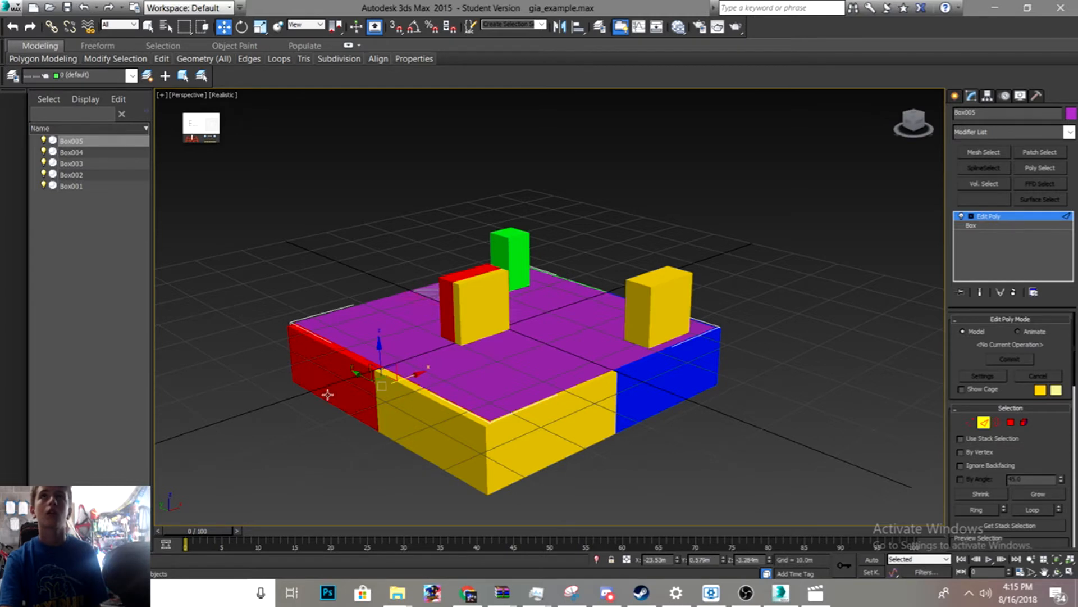
left_click_drag(420, 385, 408, 386)
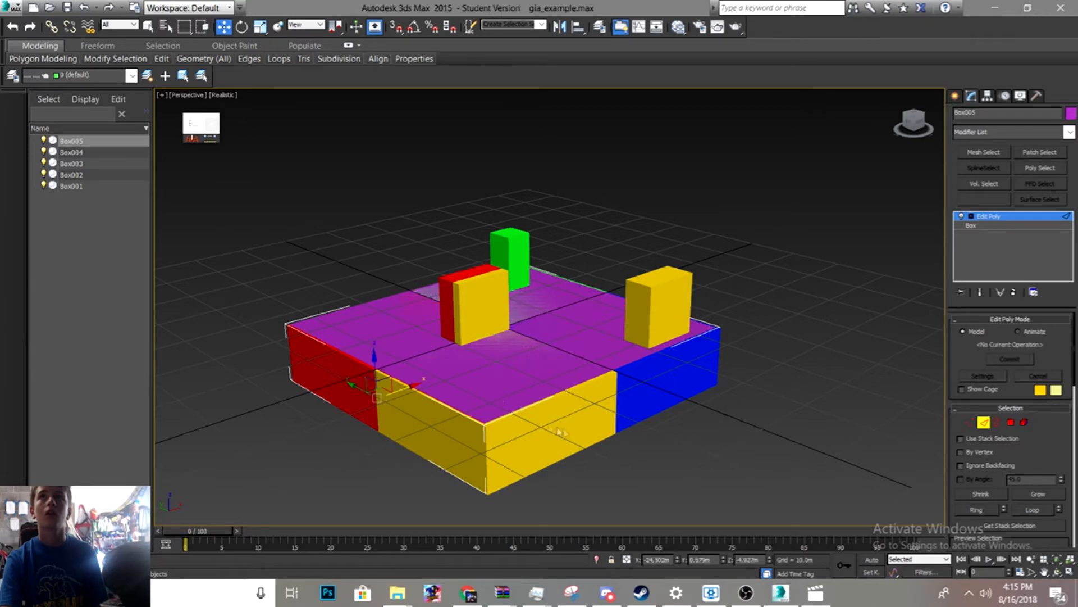
left_click(544, 401)
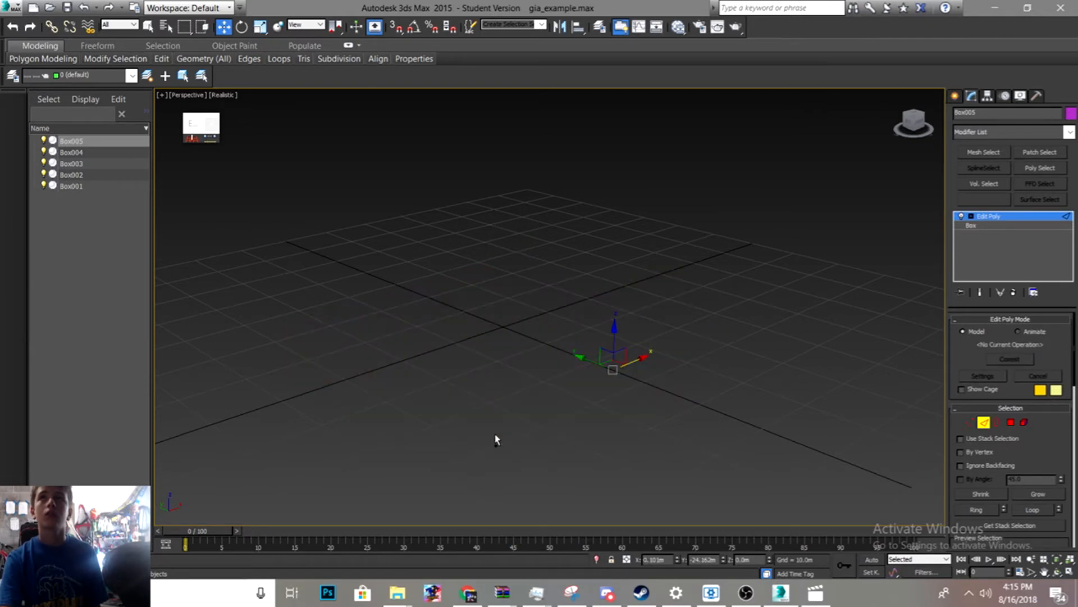
left_click(486, 441)
left_click(531, 467, "ctrl")
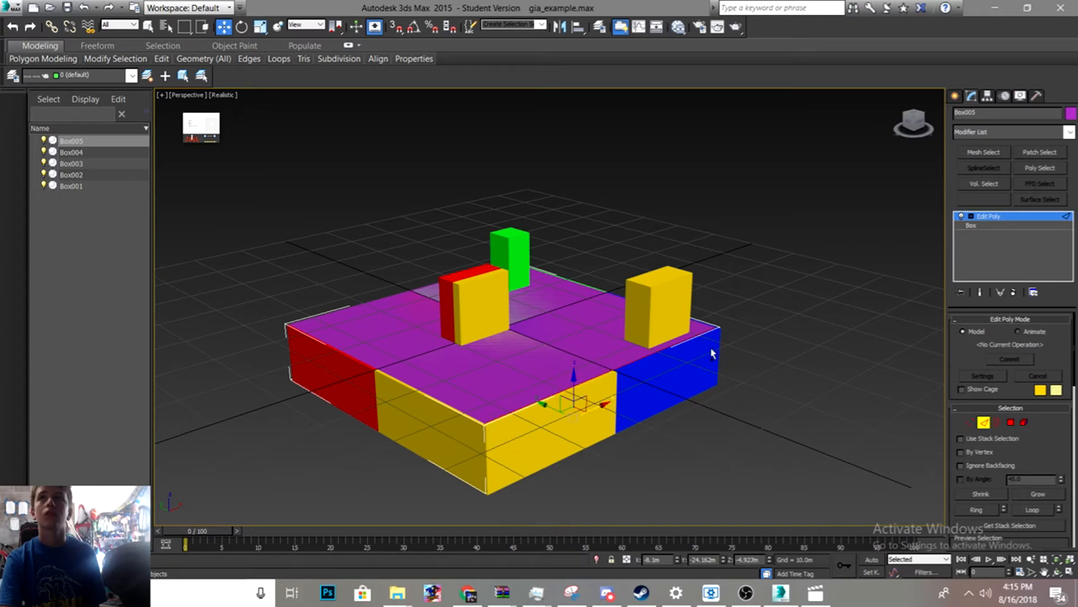
left_click_drag(578, 385, 580, 388)
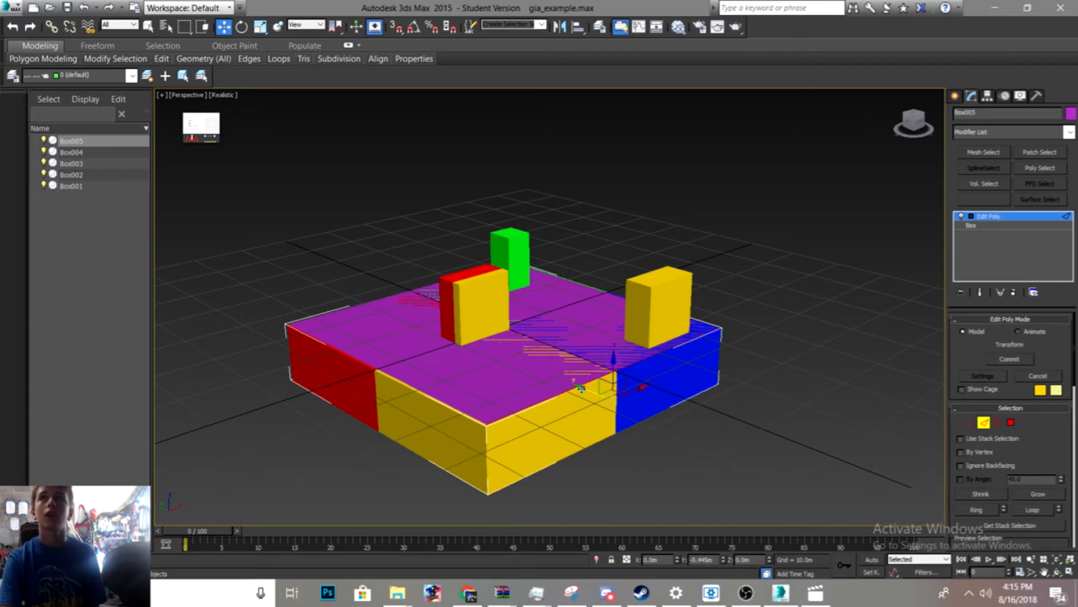
- Select the ground box's edges along the platform's left side and nudge them to line up with the blocks
scroll(410, 359, "up", 6)
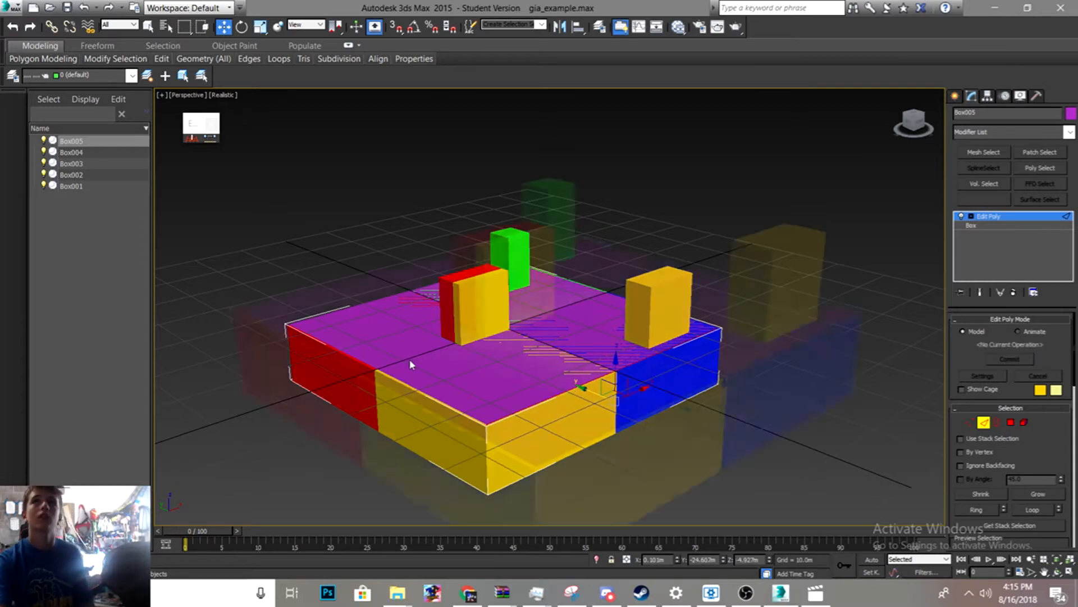
scroll(413, 364, "down", 6)
middle_click_drag(383, 324, 326, 353, "alt")
scroll(354, 360, "up", 2)
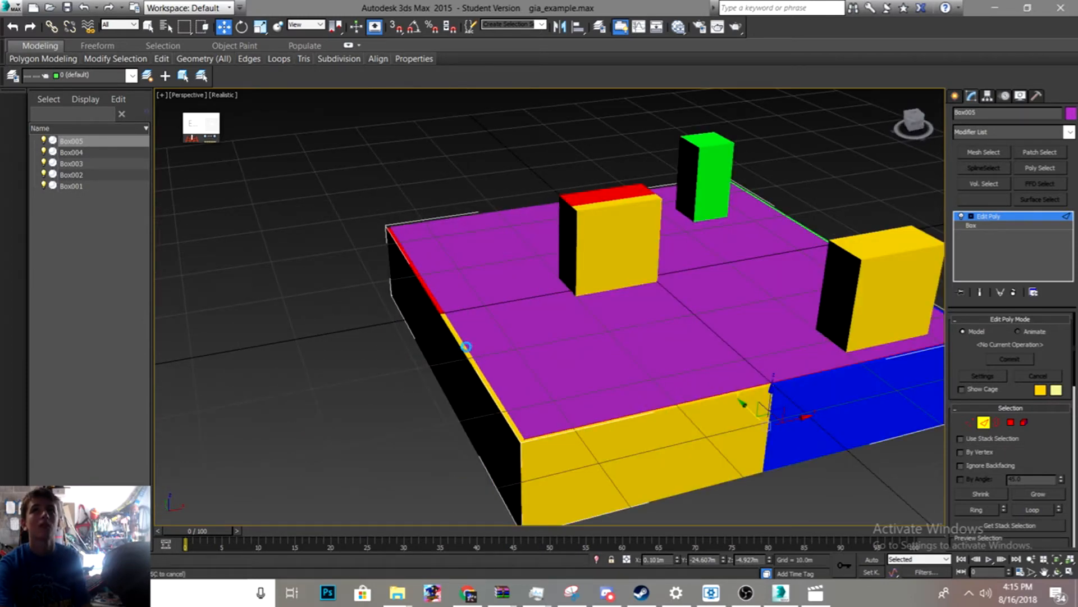
left_click(472, 358)
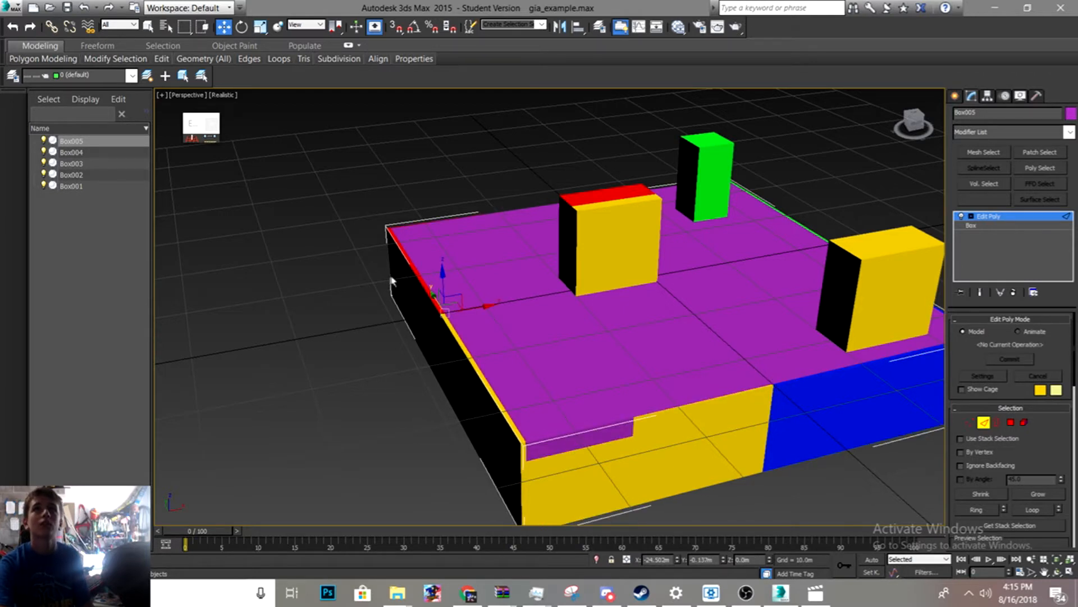
left_click(390, 256)
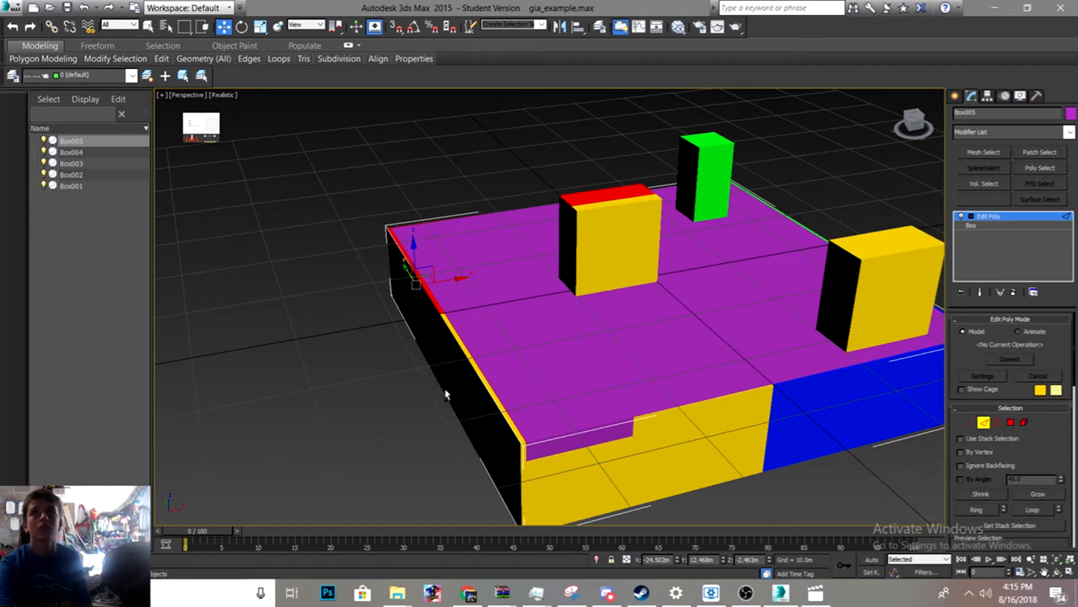
left_click(475, 436, "ctrl")
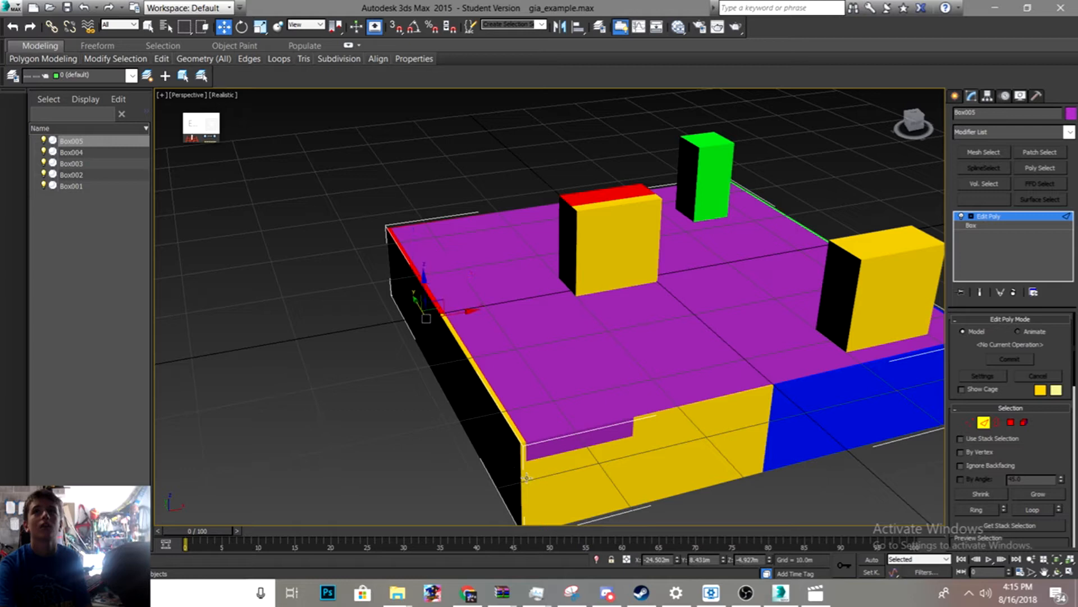
left_click(525, 475, "ctrl")
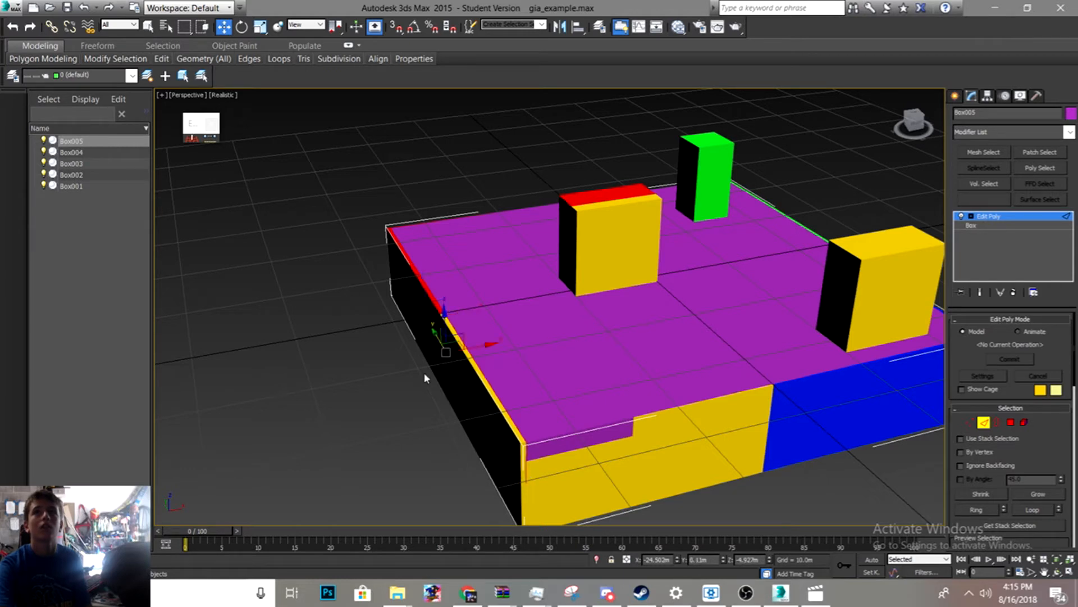
left_click_drag(482, 345, 473, 346)
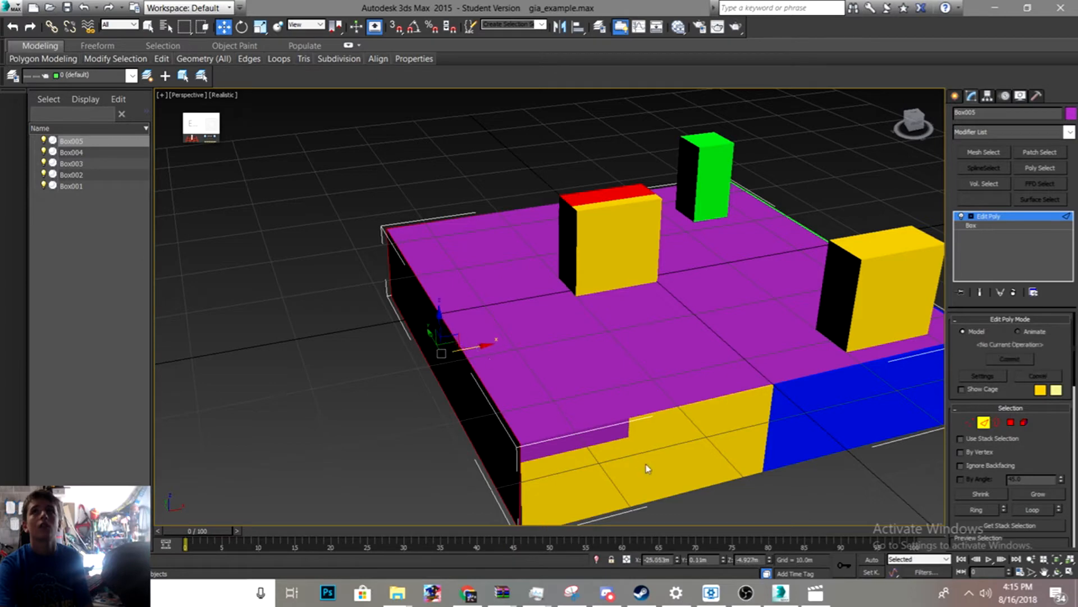
- Zoom in and out around the platform's left edge to inspect how the ground box meets the blocks
scroll(561, 345, "up", 3)
scroll(556, 265, "down", 5)
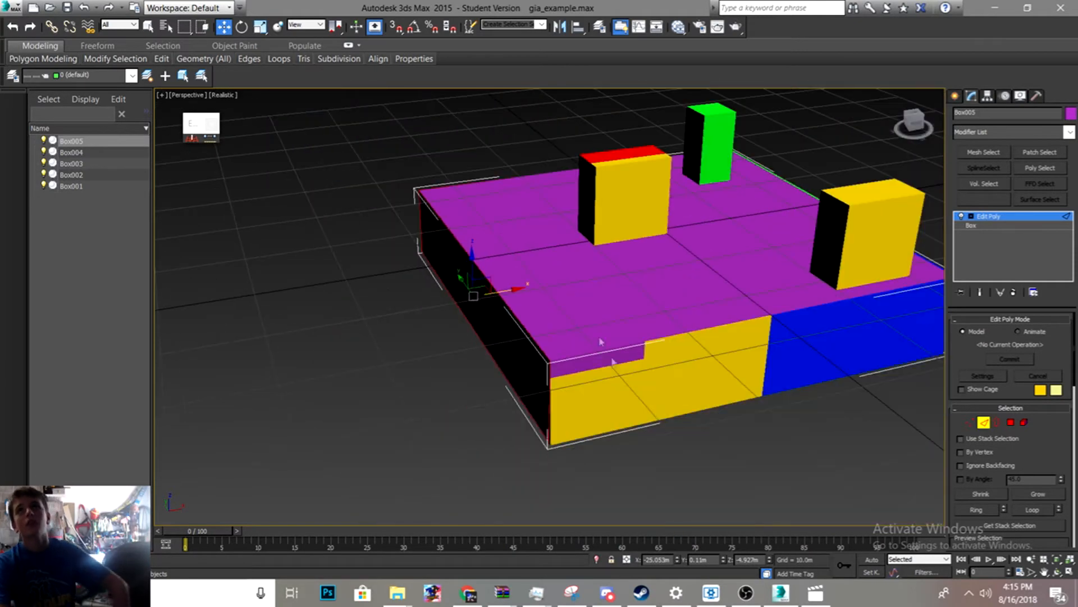
scroll(614, 352, "down", 2)
scroll(607, 337, "up", 1)
scroll(602, 238, "up", 4)
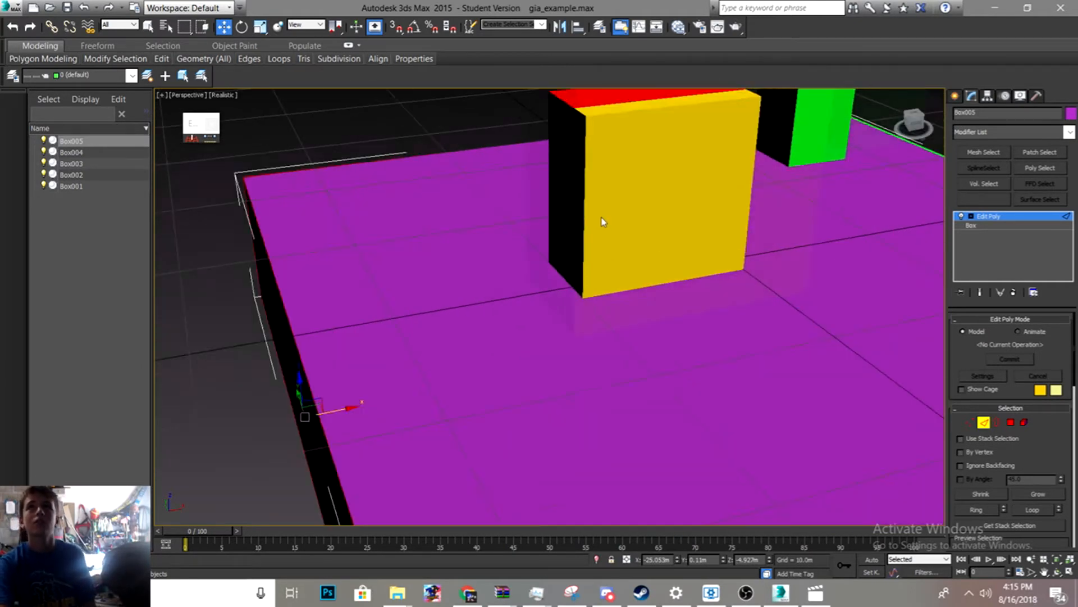
scroll(601, 225, "down", 6)
scroll(606, 230, "up", 5)
scroll(606, 228, "down", 2)
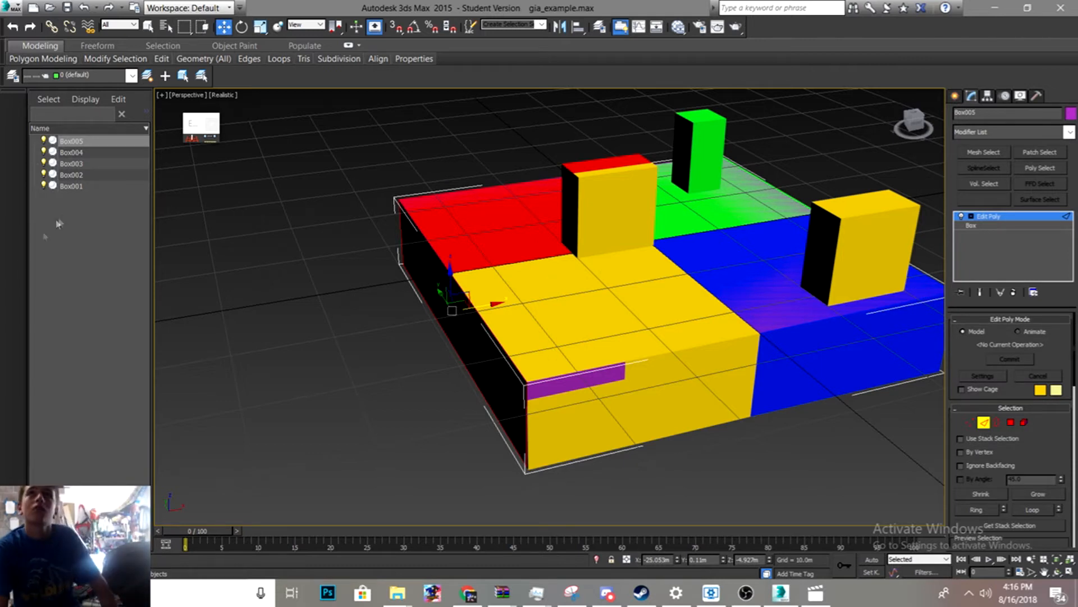
- Select Box001 from the scene list and delete it
left_click(82, 187)
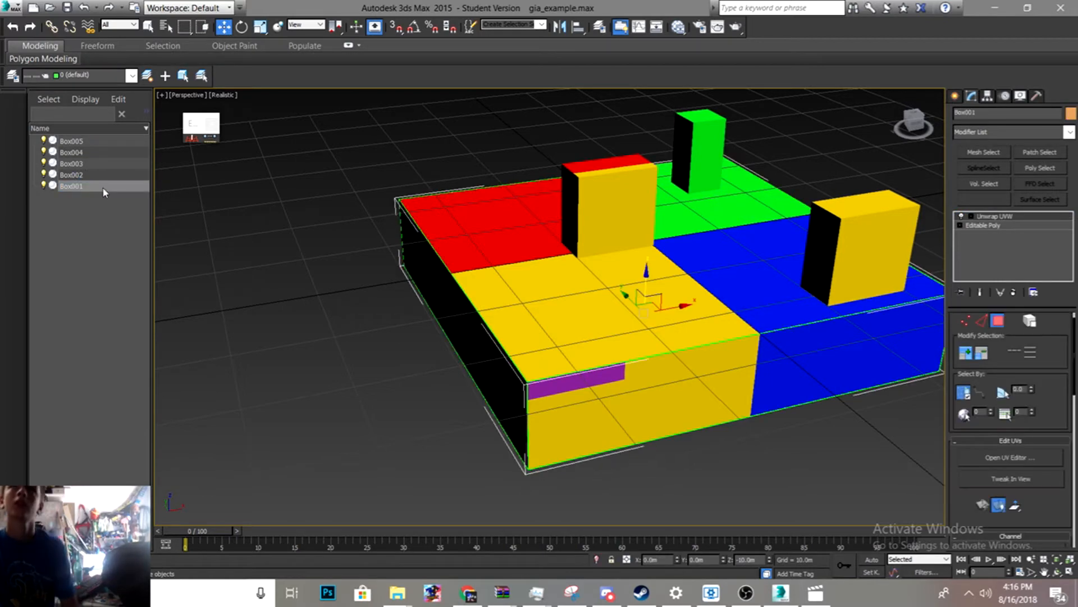
key("Delete")
scroll(325, 247, "down", 5)
scroll(348, 228, "up", 10)
middle_click_drag(348, 227, 413, 395)
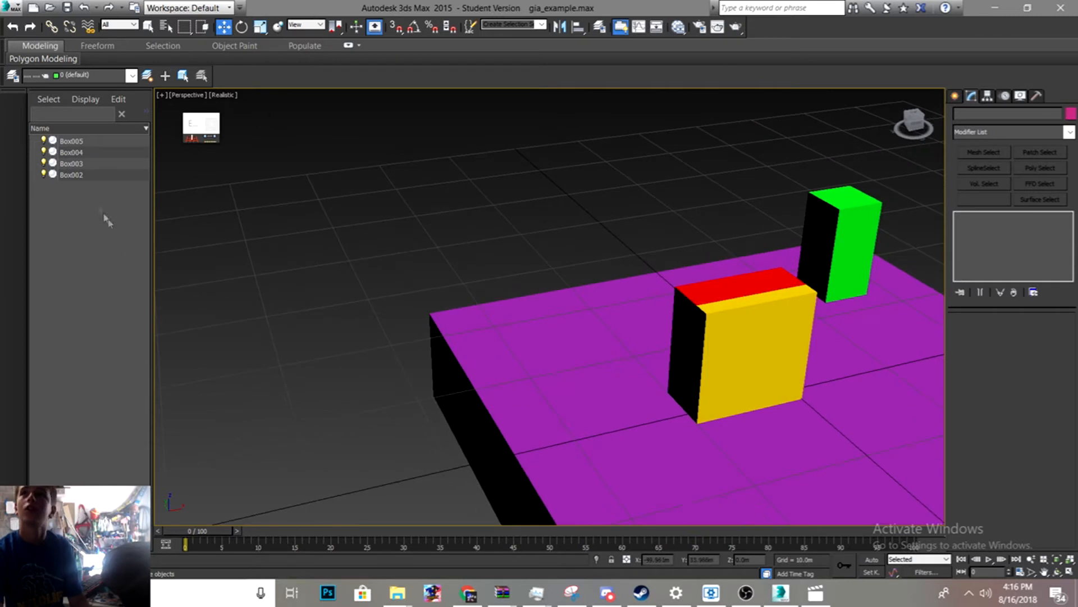
- Start an export and browse to the Documents > Sonic > Sonic Generations > Test GIA folder
left_click(12, 8)
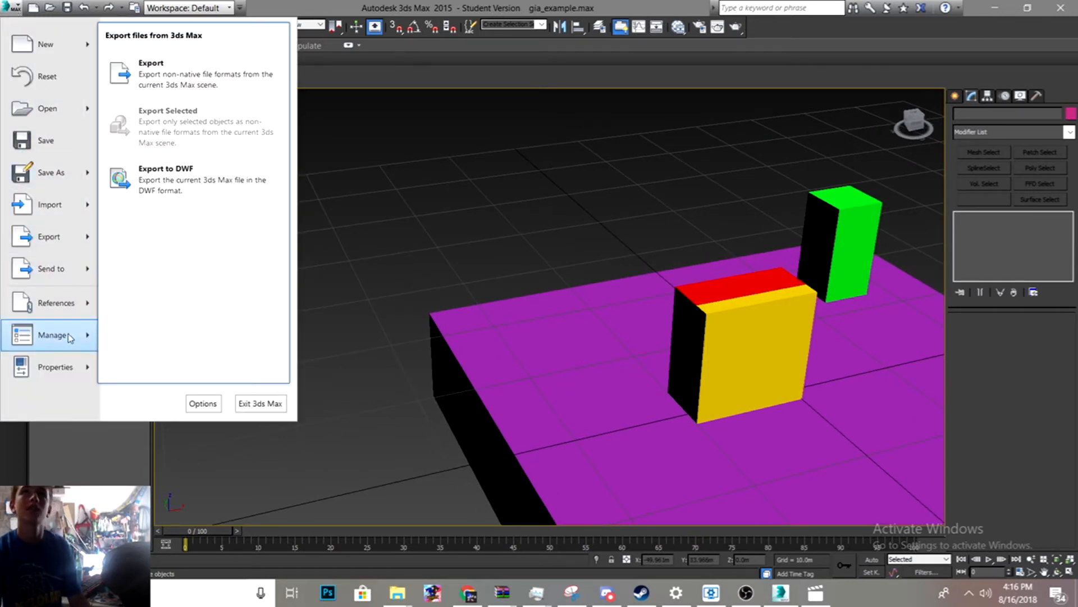
left_click(56, 239)
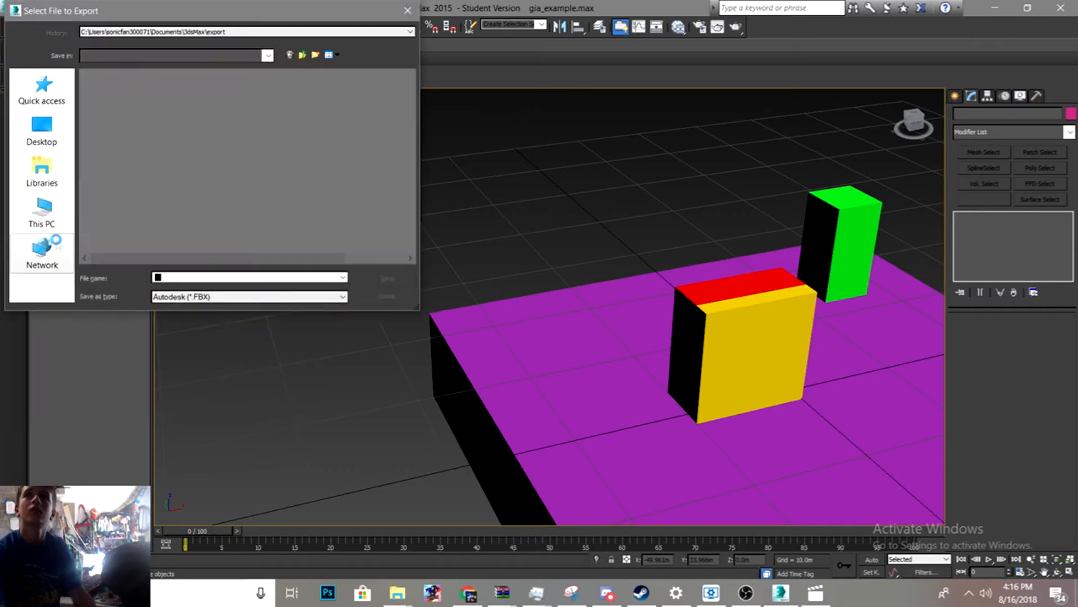
left_click(42, 171)
double_click(285, 84)
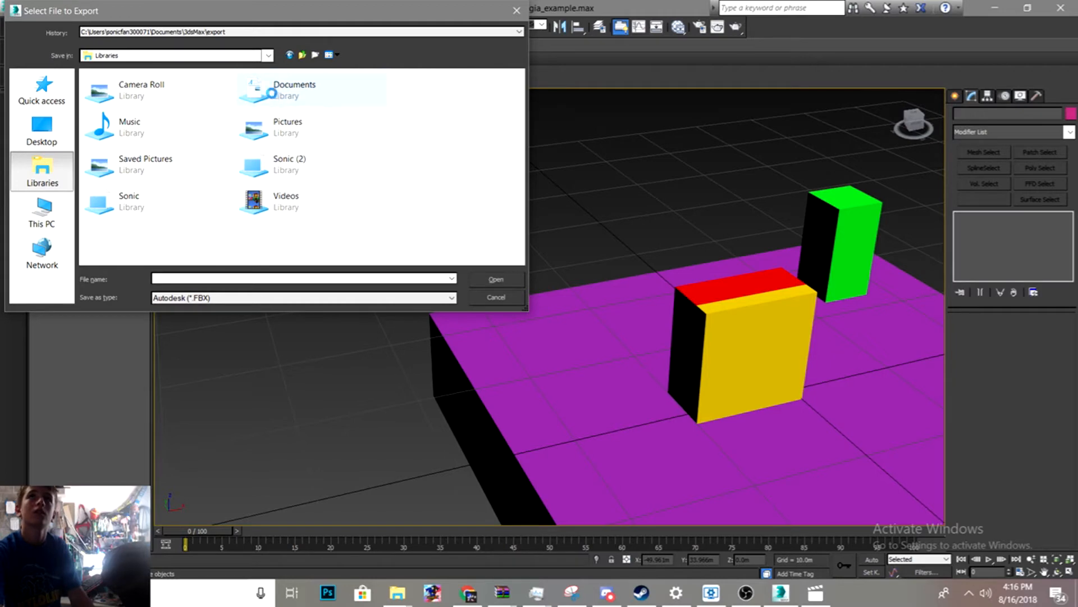
scroll(157, 171, "down", 5)
scroll(158, 172, "down", 5)
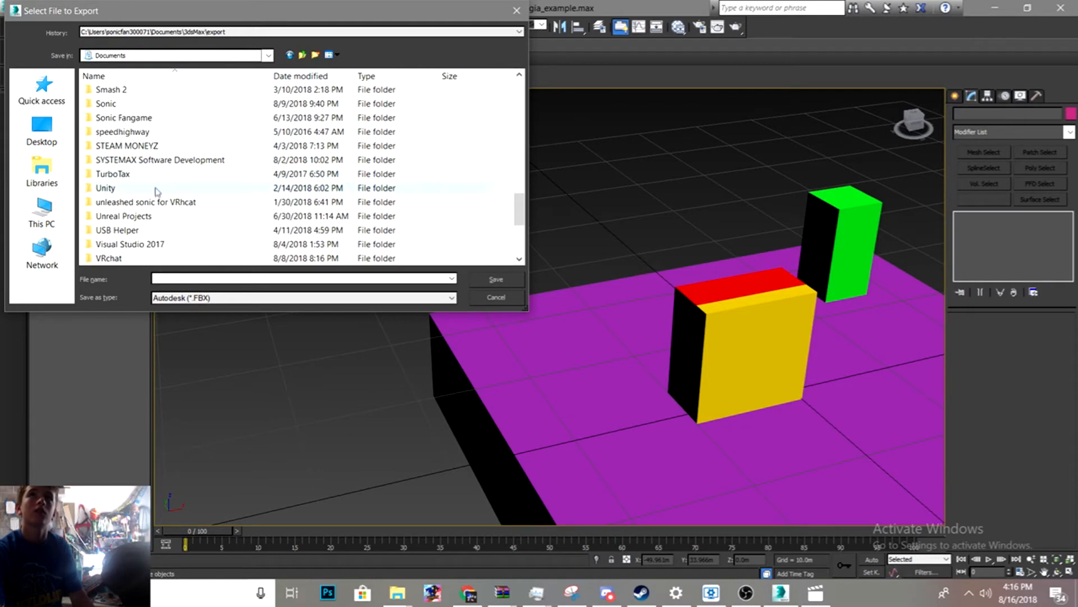
left_click(114, 105)
double_click(114, 107)
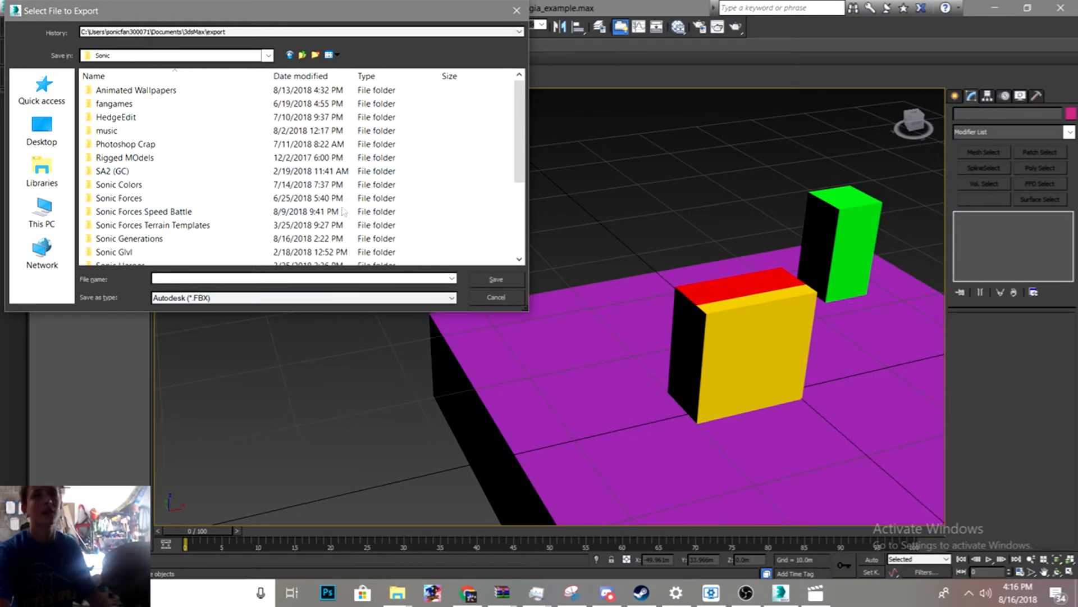
scroll(142, 96, "down", 4)
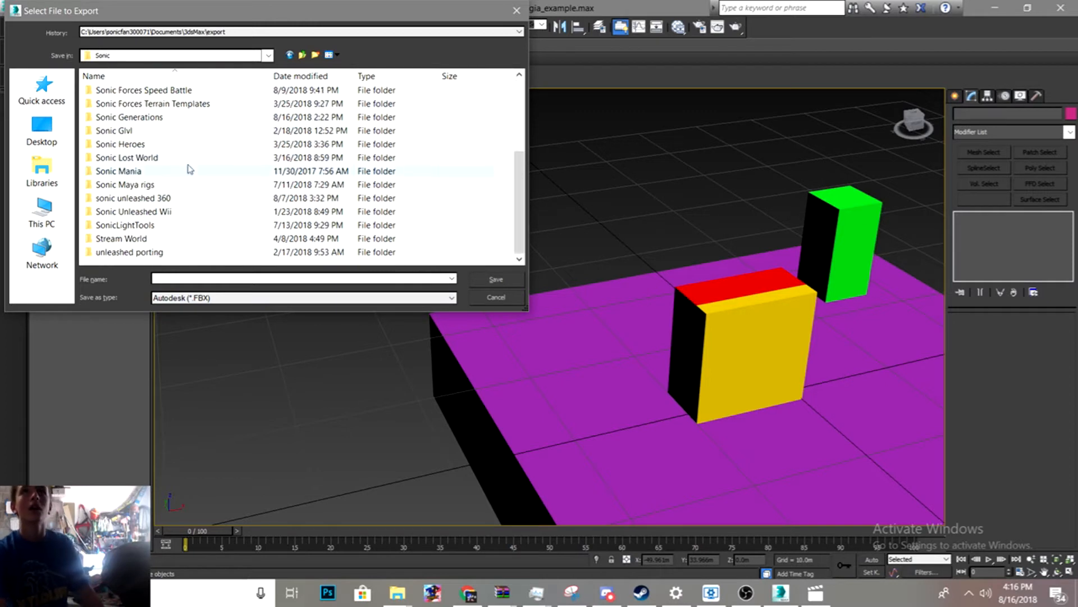
left_click(149, 120)
double_click(149, 119)
double_click(151, 144)
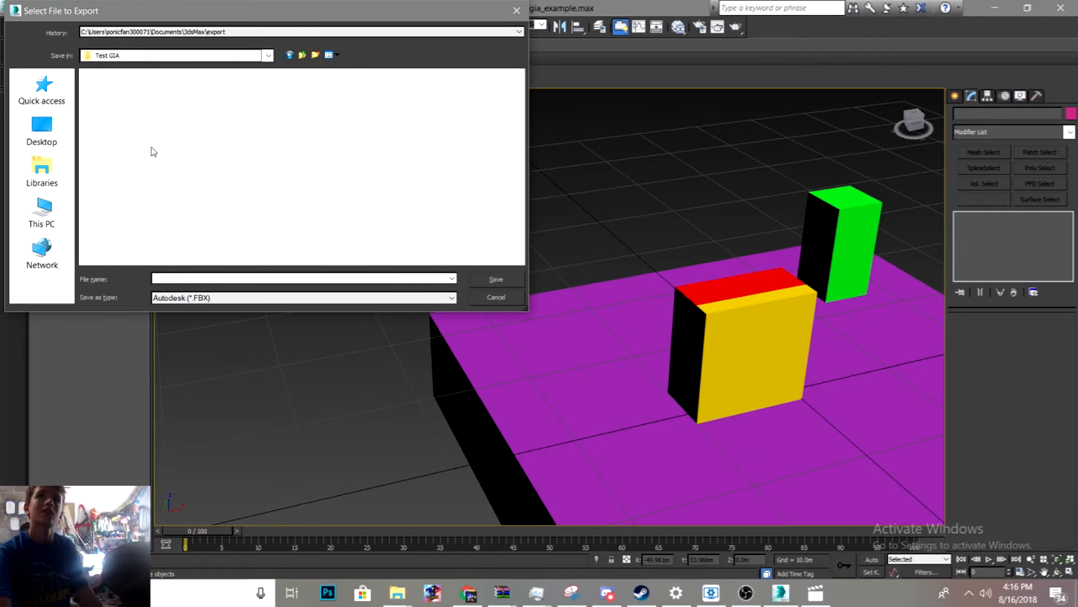
- Export the scene as an FBX file named Collision Model, accepting the FBX export settings
left_click(192, 276)
type("Collision")
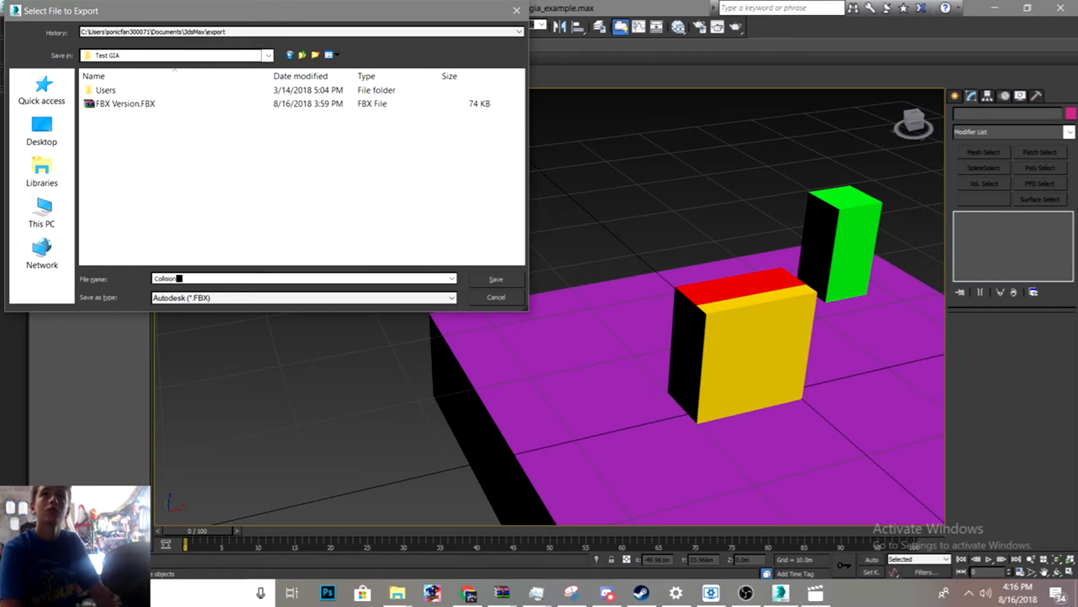
type(" Model")
left_click(495, 280)
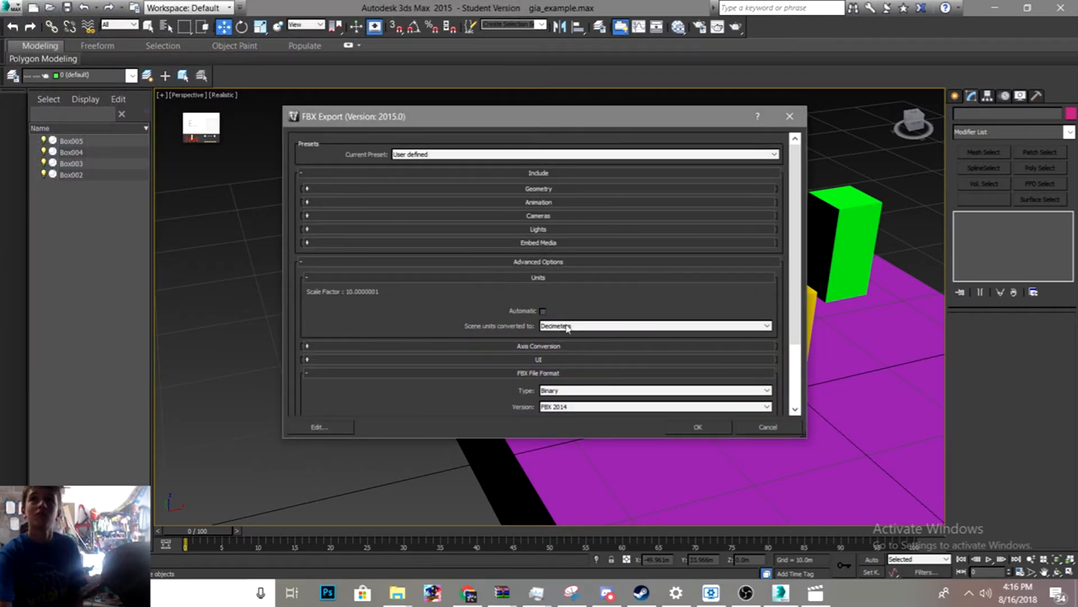
left_click(688, 428)
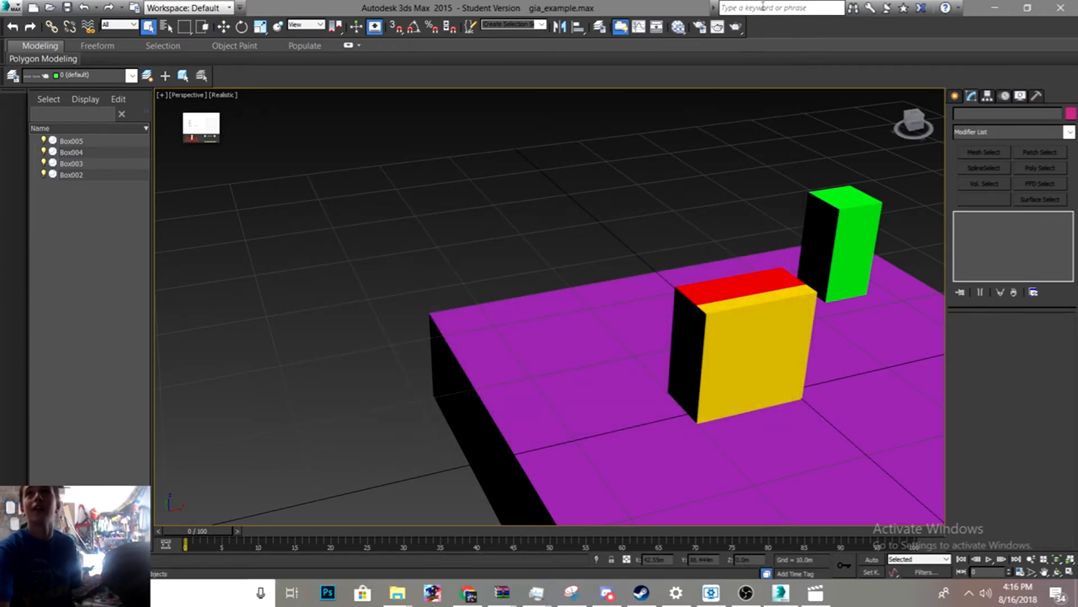
left_click(792, 9)
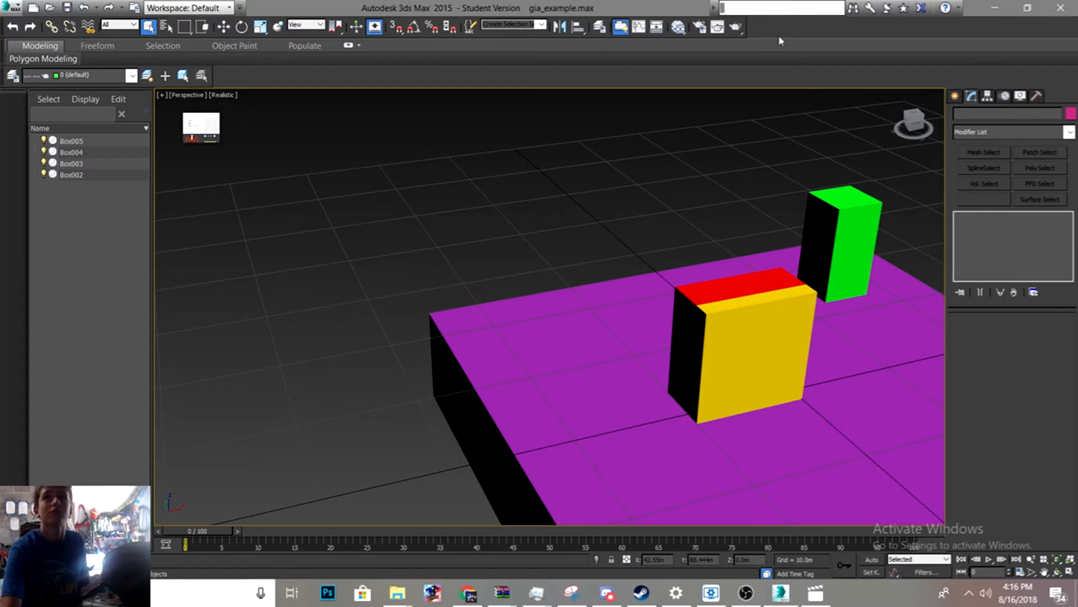
right_click(800, 12)
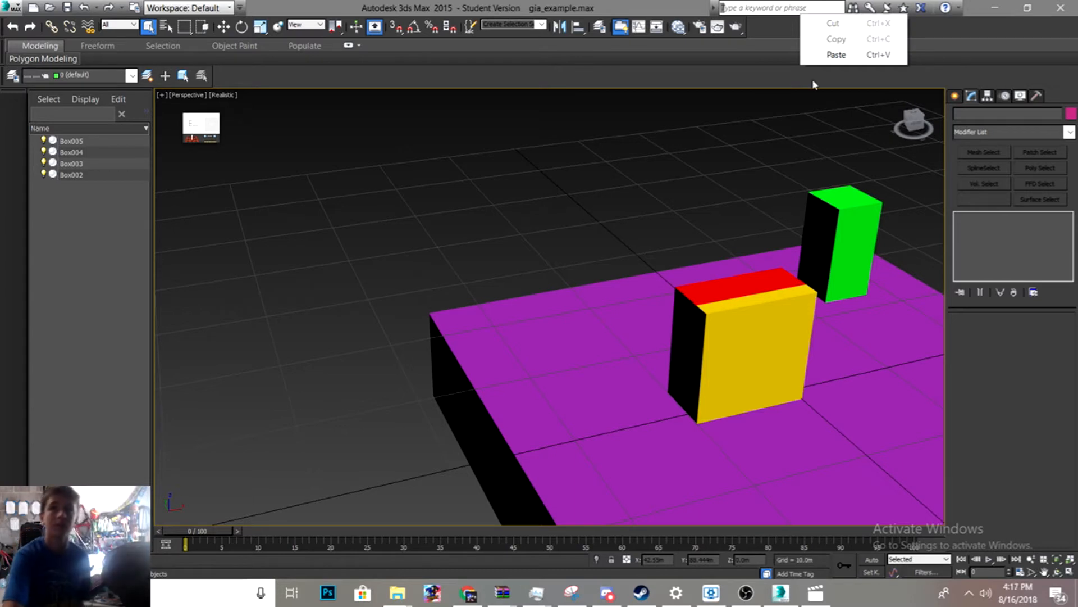
left_click(933, 21)
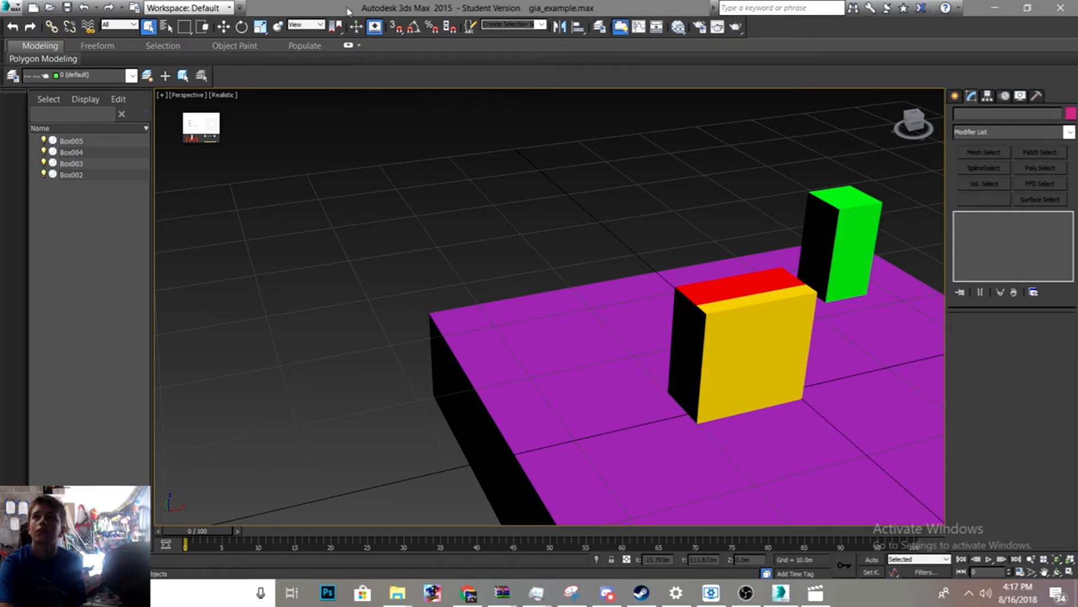
- Restore the 3ds Max window and close it without saving the scene changes
left_click_drag(337, 5, 327, 66)
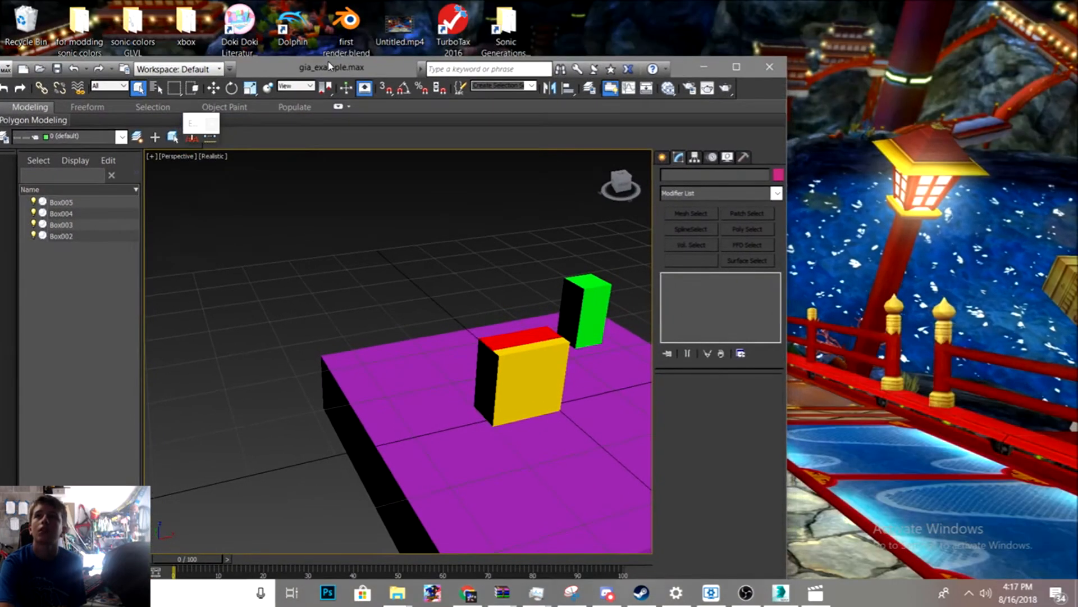
left_click(769, 66)
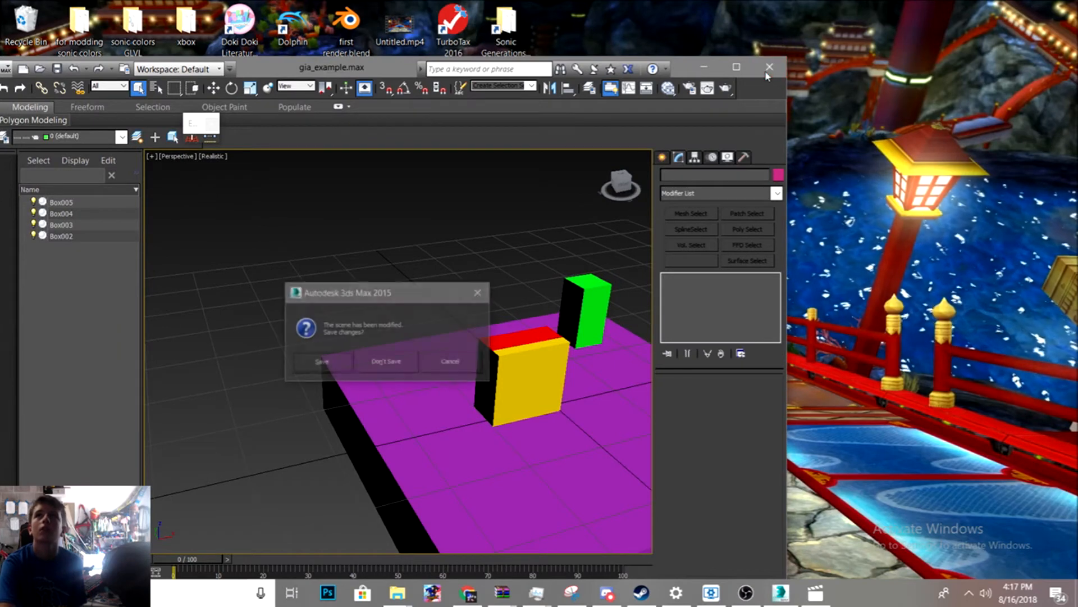
left_click(377, 365)
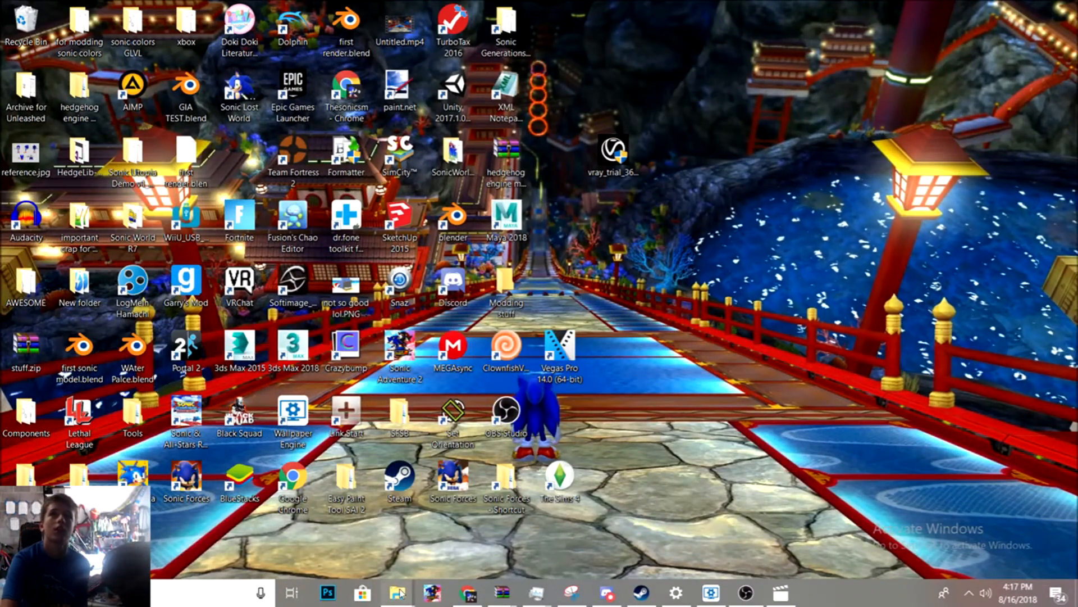
- Clear the open windows down to the hedgehog engine modding tutorial.zip archive, closing the other WinRAR archive and its notice
mouse_move(400, 593)
left_click(269, 539)
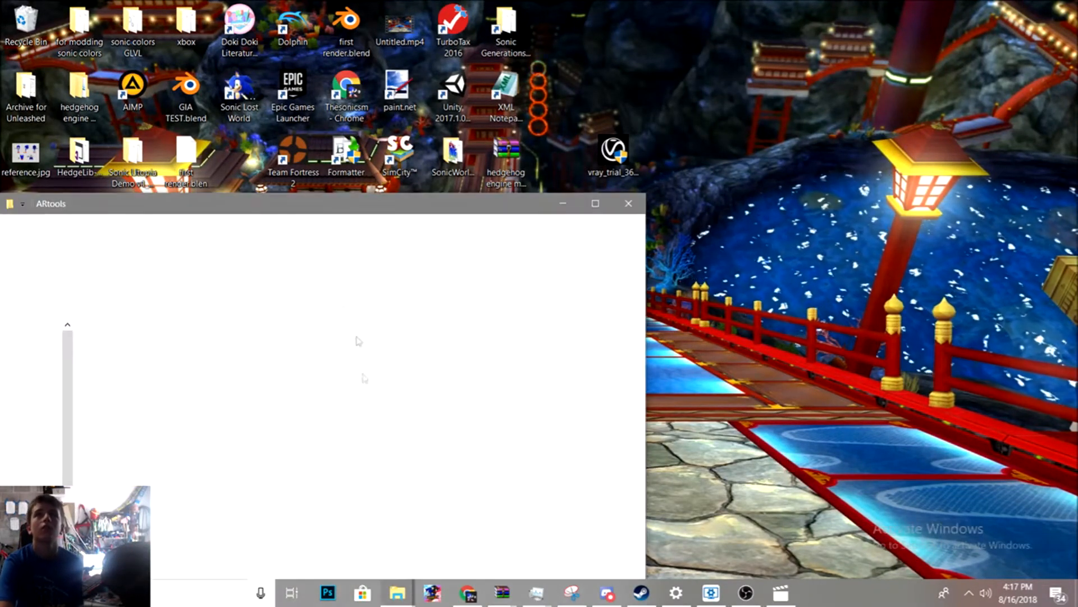
left_click_drag(295, 203, 387, 114)
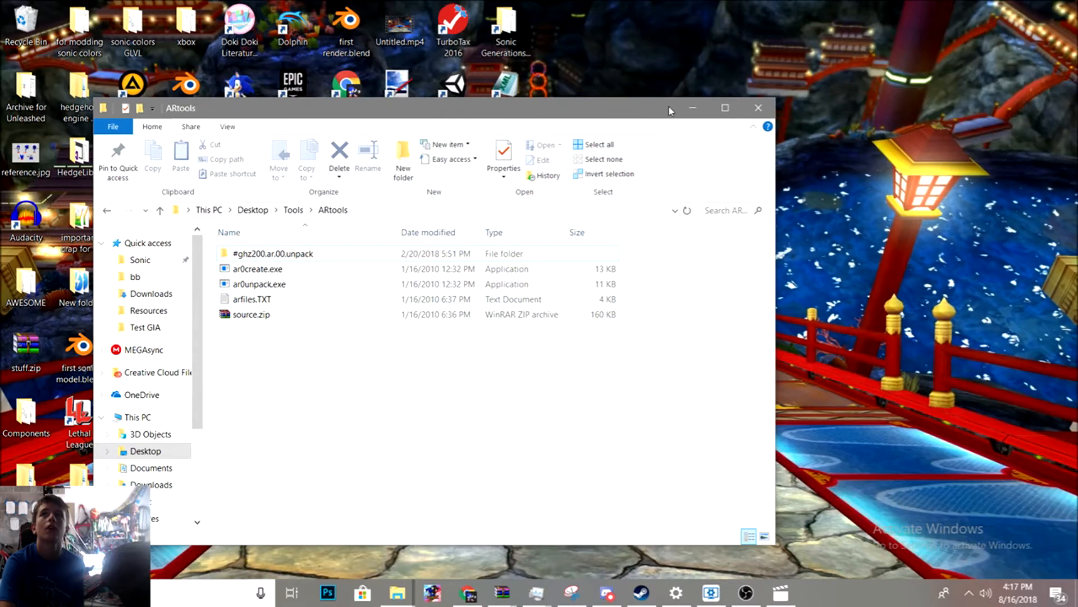
left_click(692, 108)
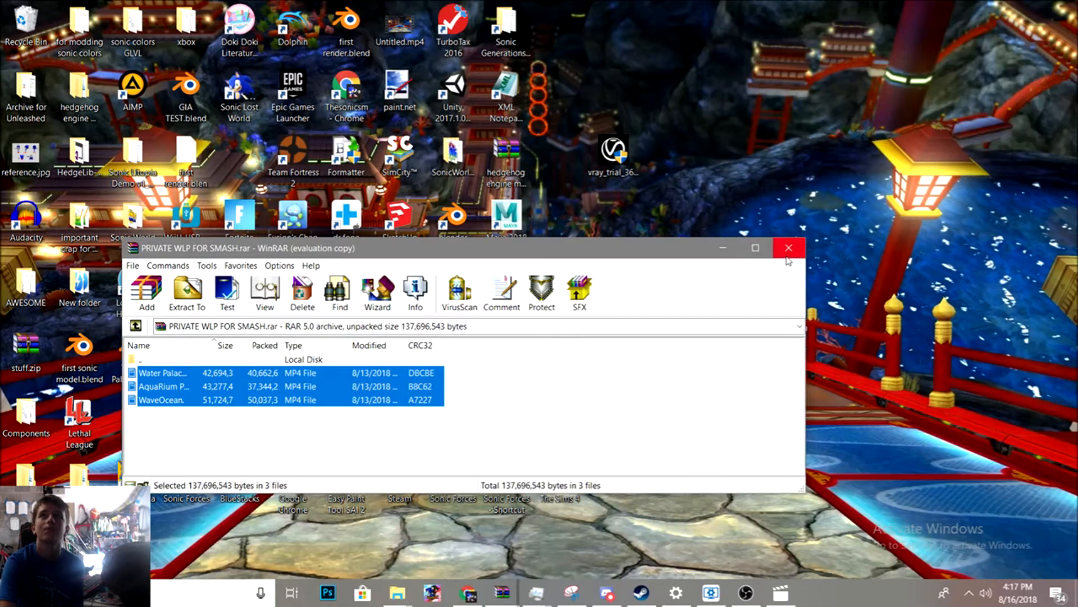
left_click(787, 253)
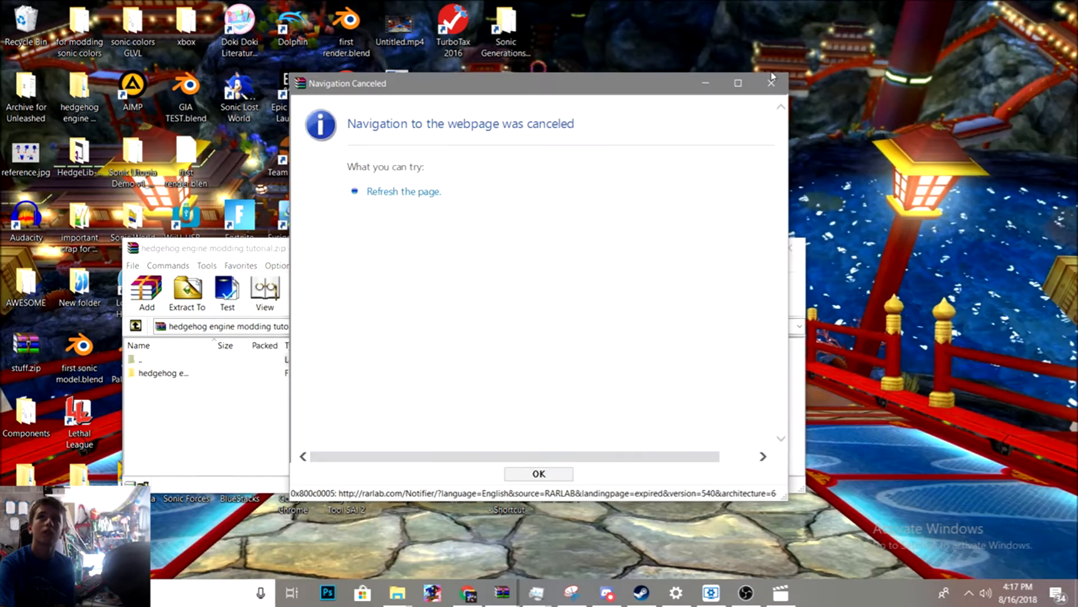
left_click(772, 83)
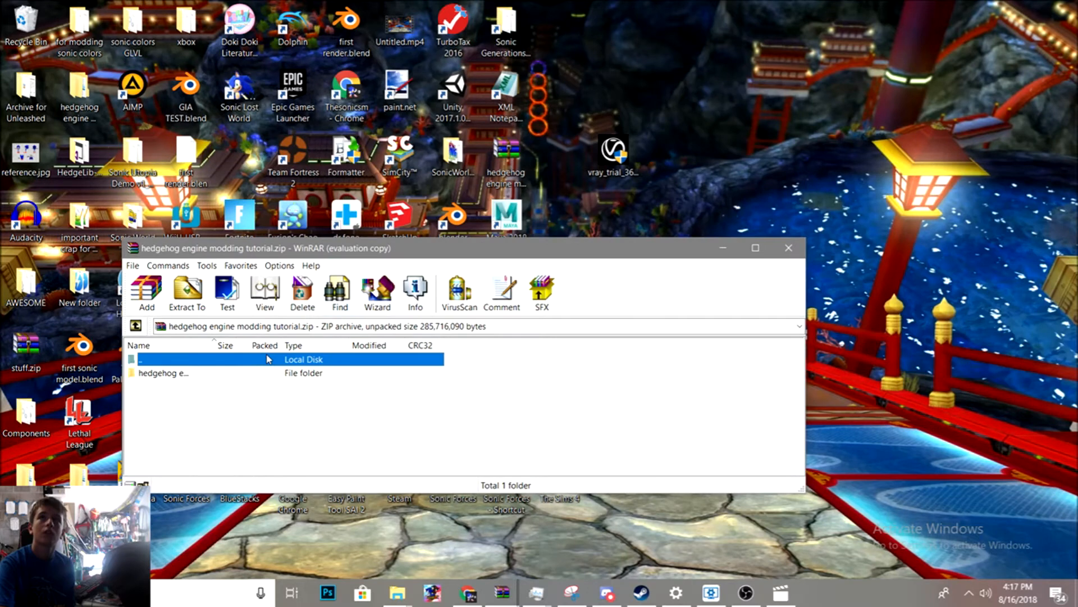
- Open the Hedgehog Engine Modding tut folder inside the archive and minimize WinRAR
double_click(241, 373)
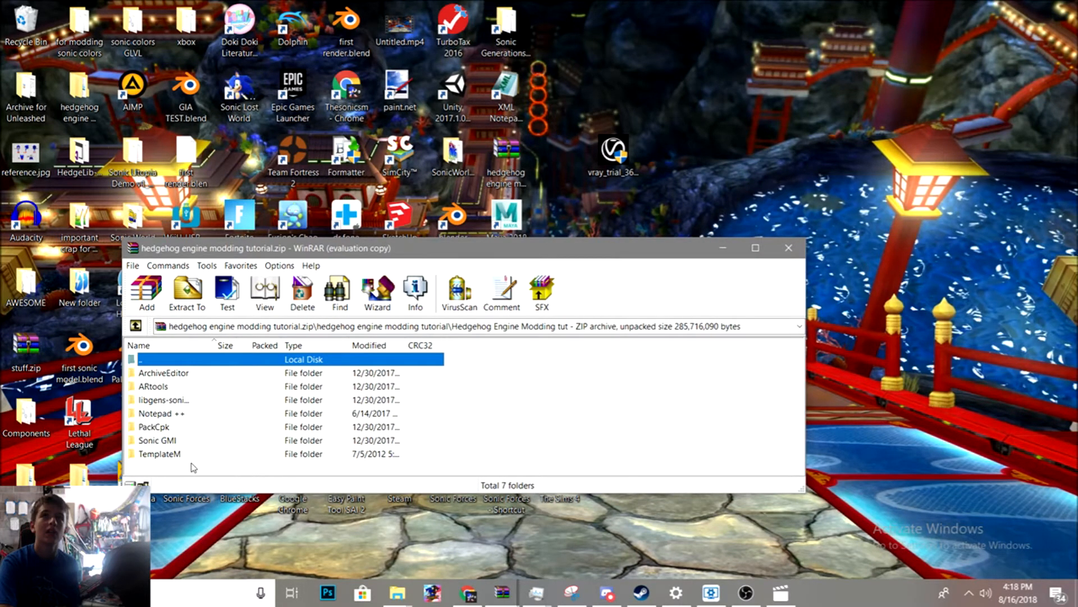
left_click(186, 401)
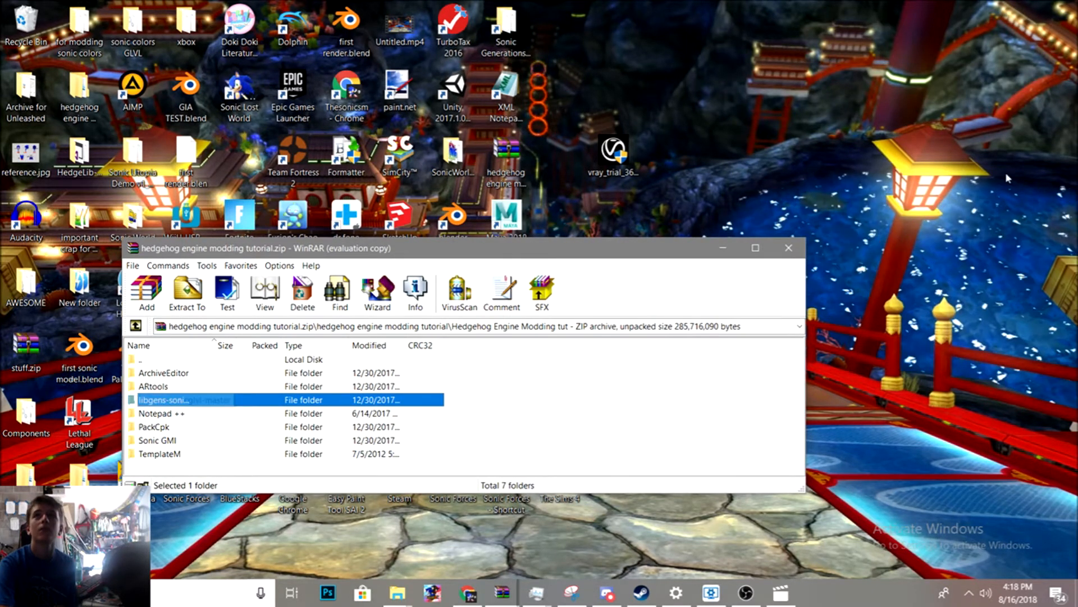
left_click(712, 248)
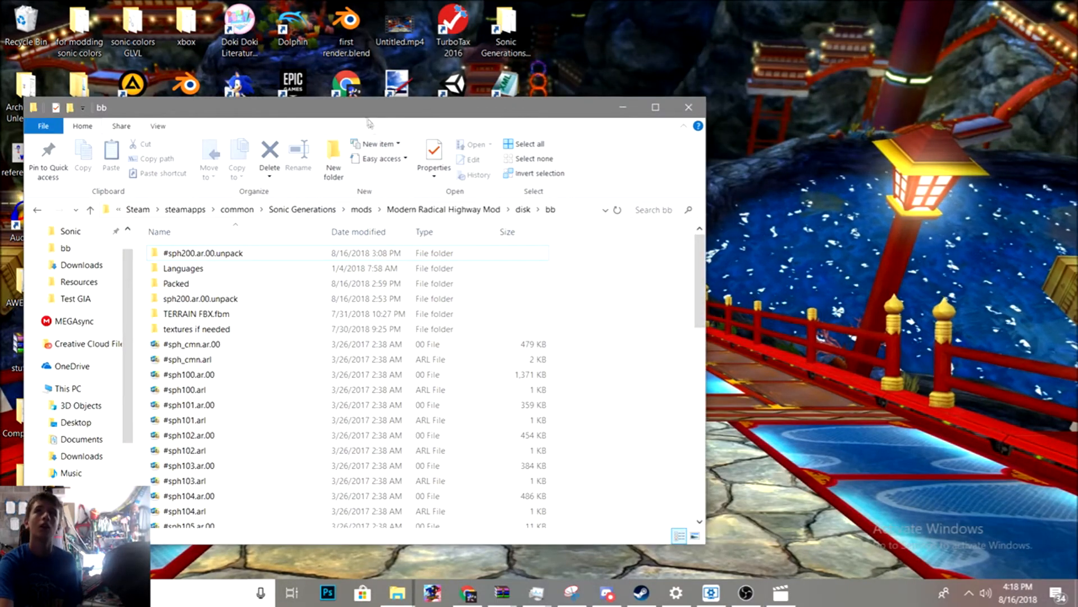
left_click_drag(366, 120, 443, 61)
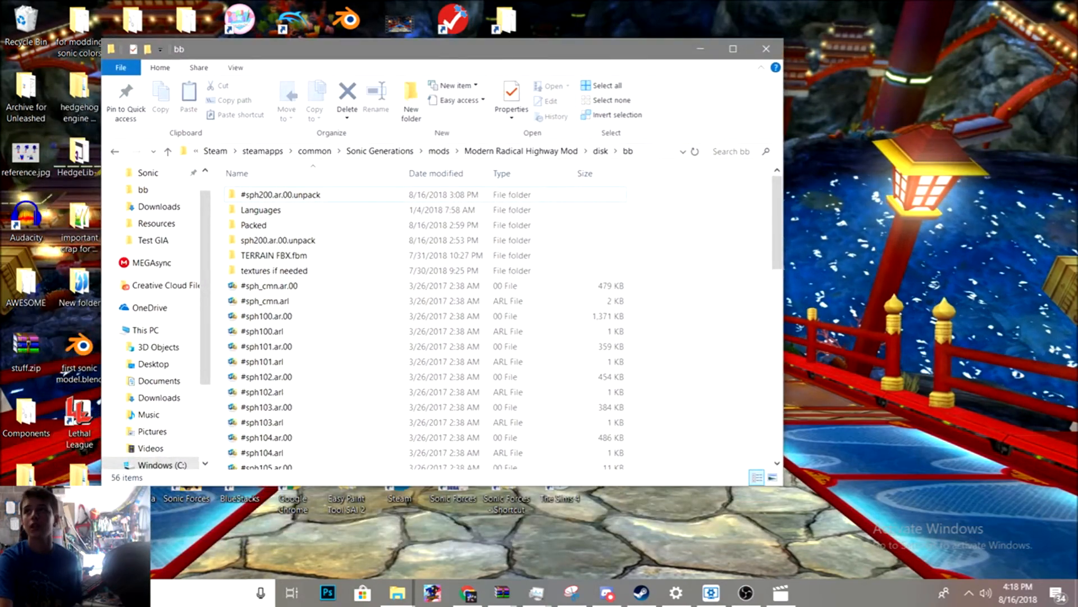
key("alt+Tab")
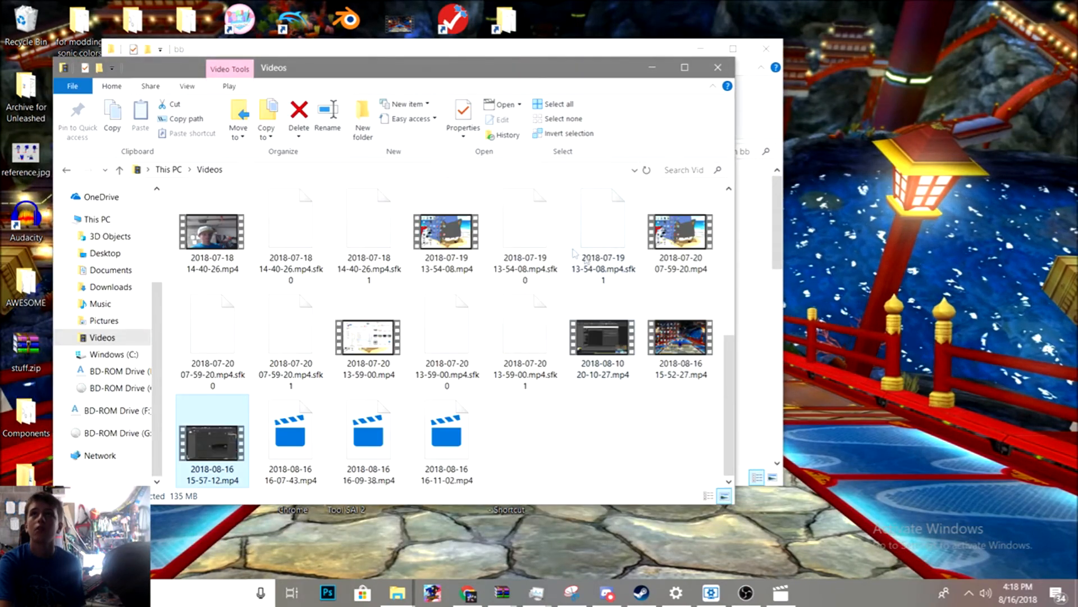
left_click(652, 67)
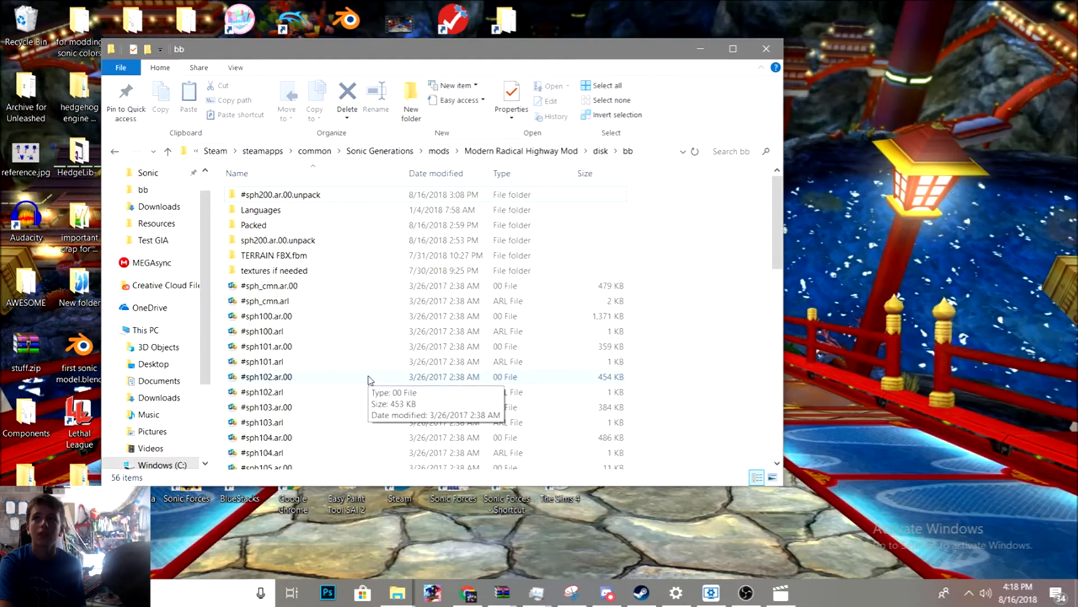
- Navigate from the Sonic Generations mods folder into Test GIA > disk > bb
left_click(438, 151)
scroll(274, 384, "up", 4)
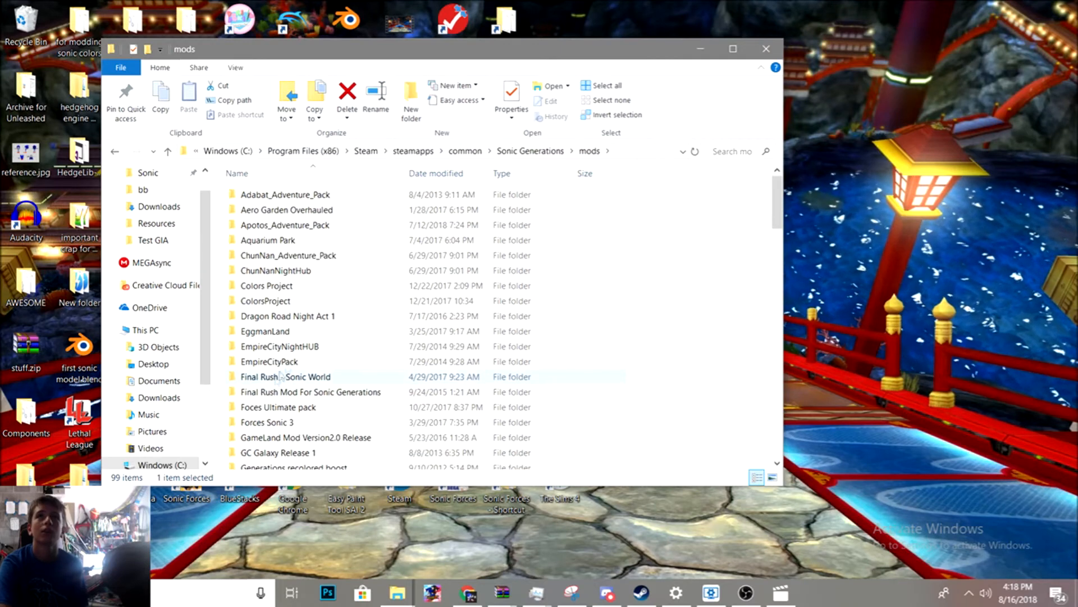
scroll(307, 210, "down", 20)
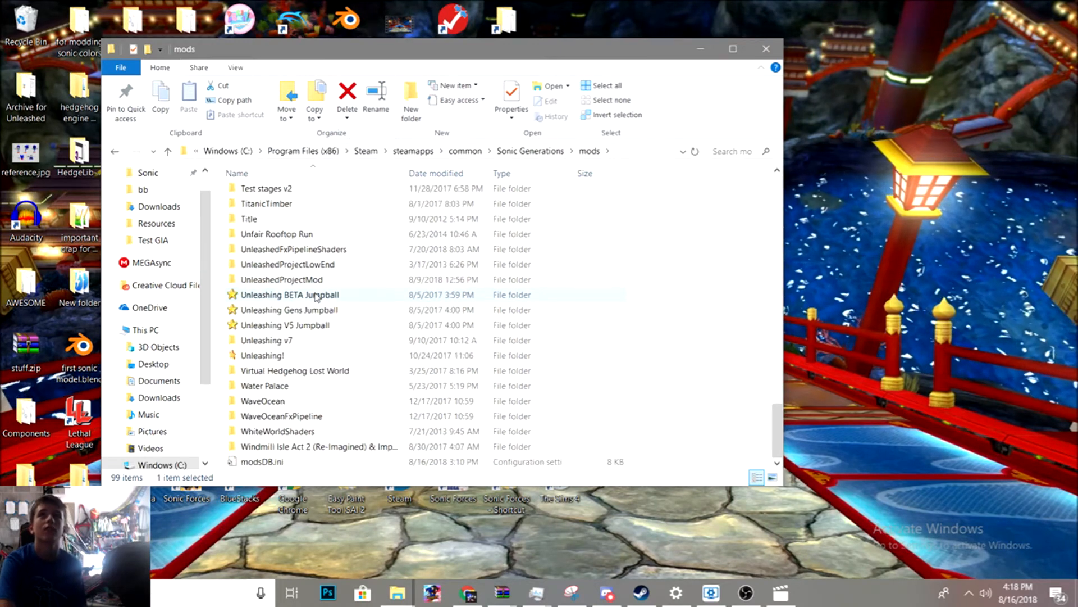
scroll(320, 291, "up", 10)
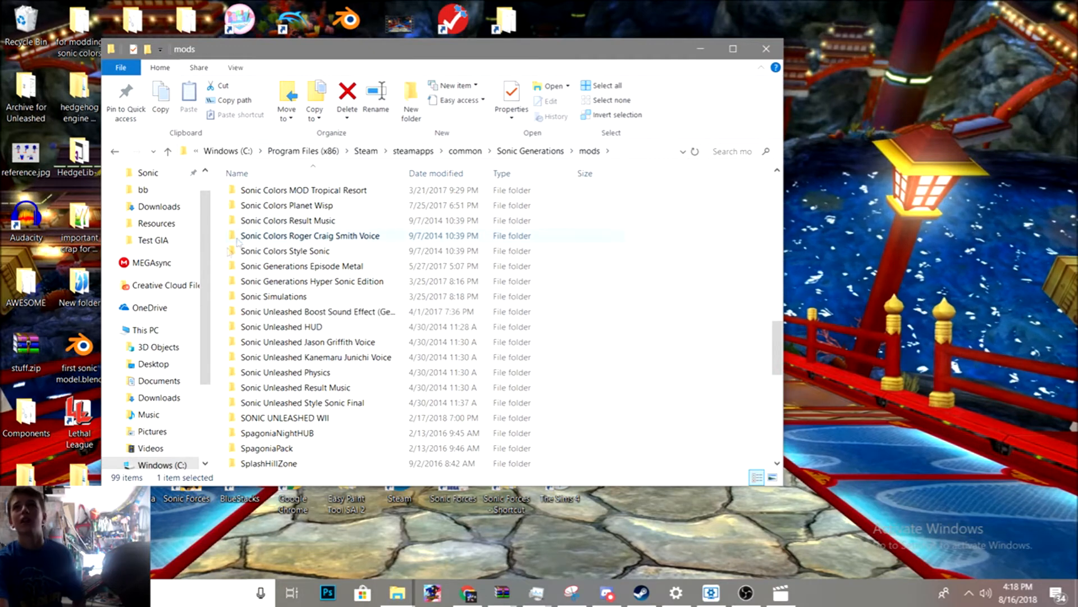
scroll(348, 365, "up", 10)
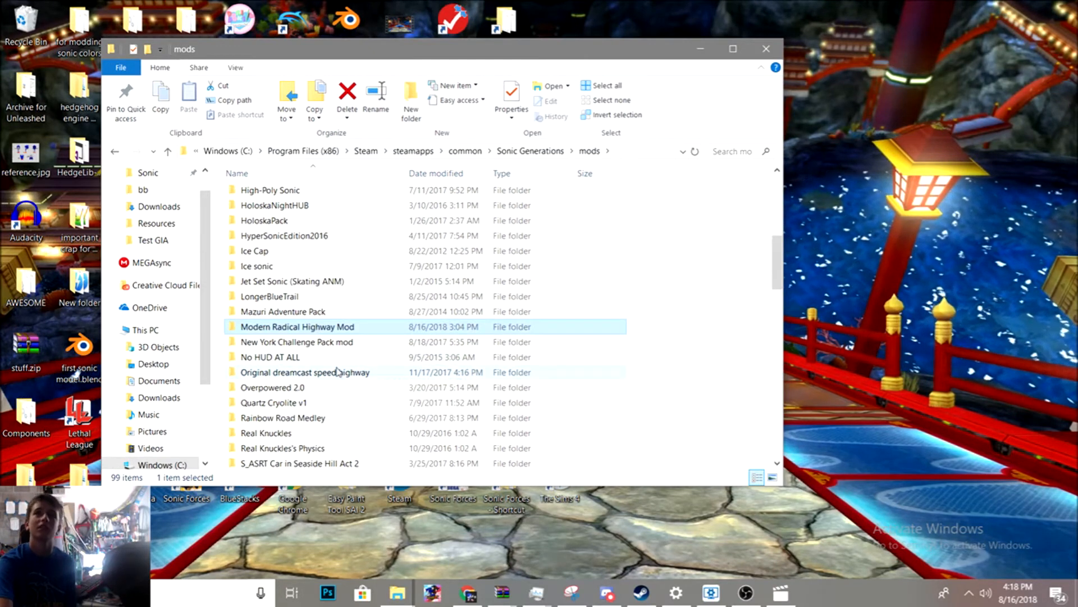
scroll(339, 368, "down", 20)
scroll(339, 365, "up", 5)
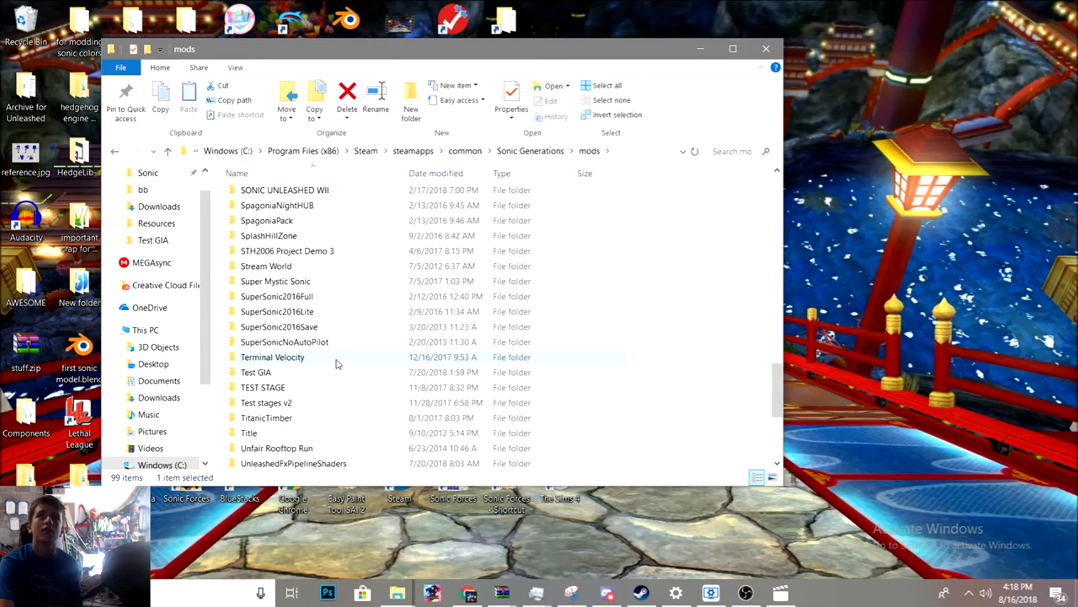
double_click(282, 375)
left_click(272, 201)
double_click(271, 198)
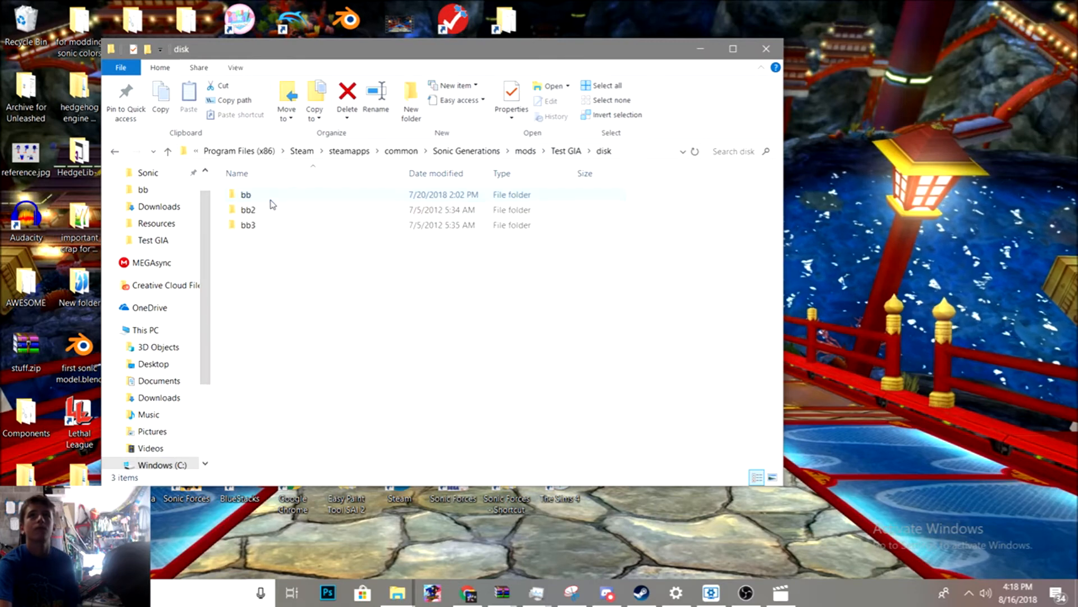
double_click(271, 197)
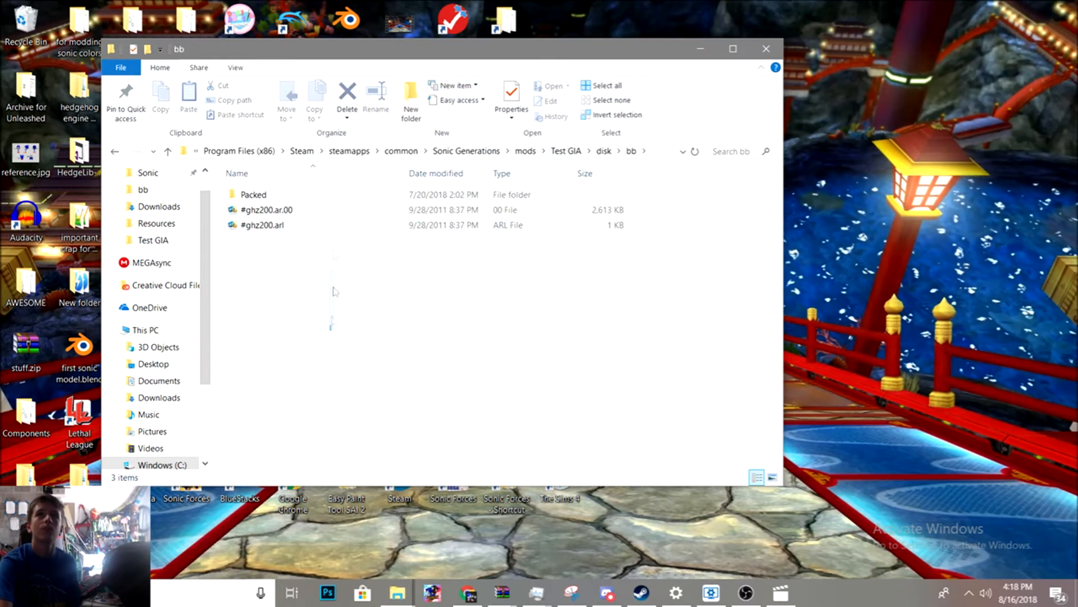
left_click_drag(330, 322, 327, 194)
left_click(327, 369)
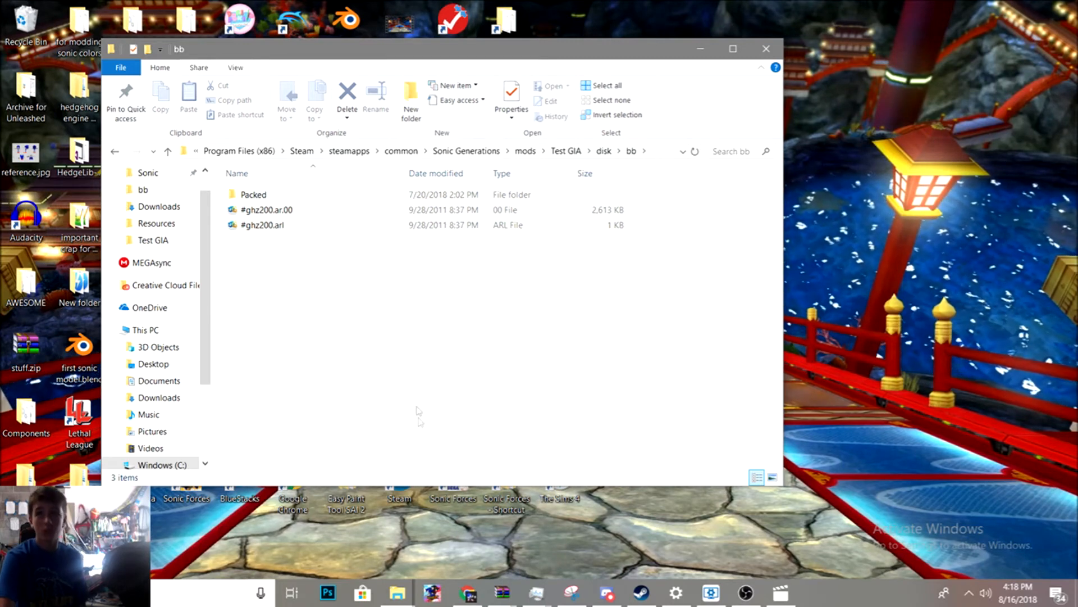
- Switch to the other Explorer window and open Documents > Sonic > Sonic Glvl > Sonic Glvl 9.0 > libgens-sonicglvl-master > cache
mouse_move(406, 599)
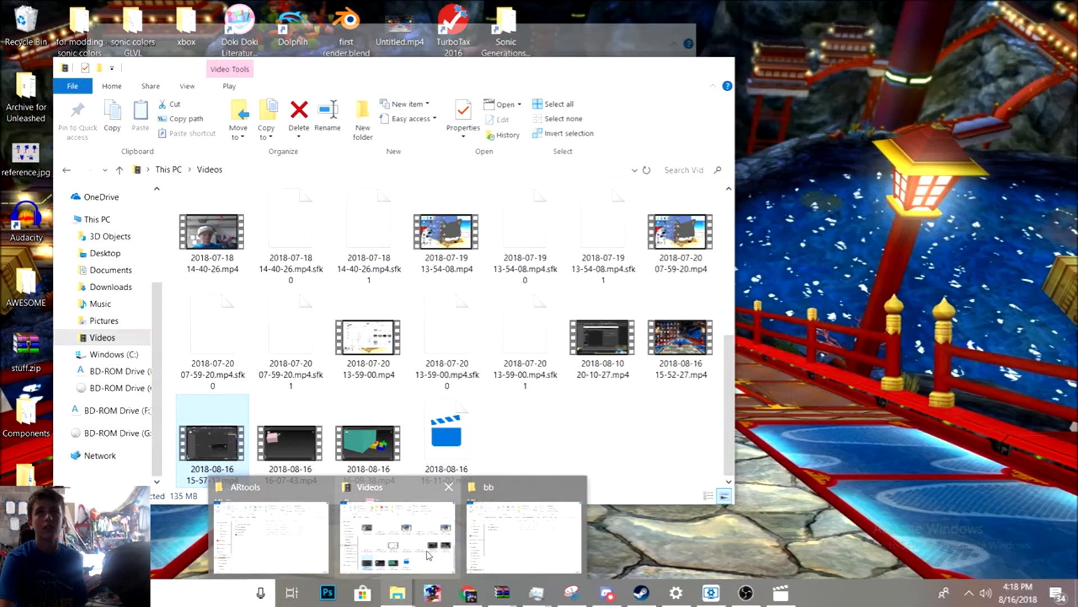
left_click(386, 534)
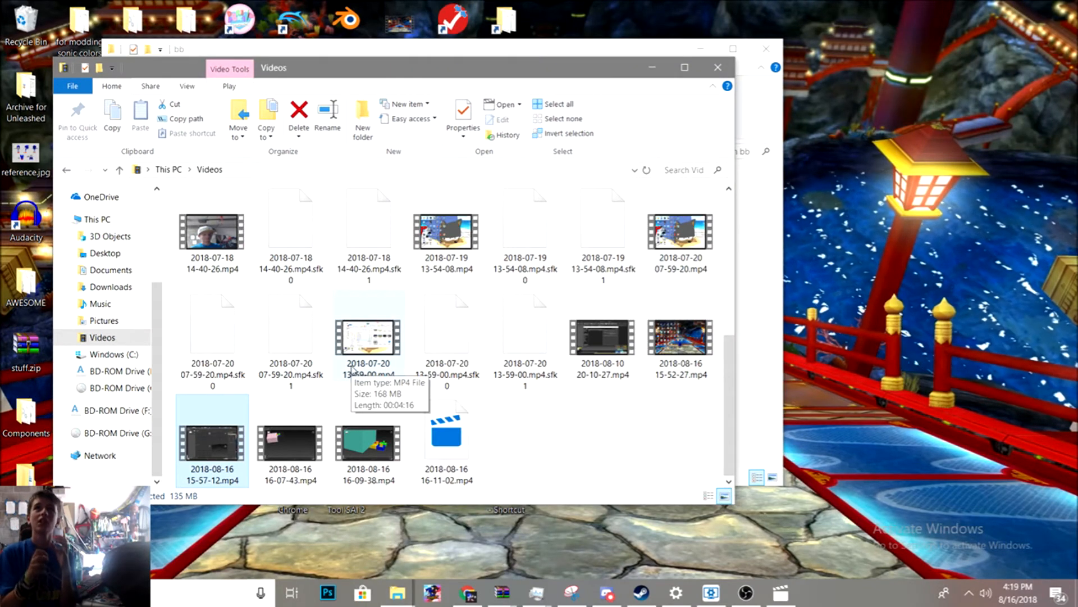
left_click(107, 269)
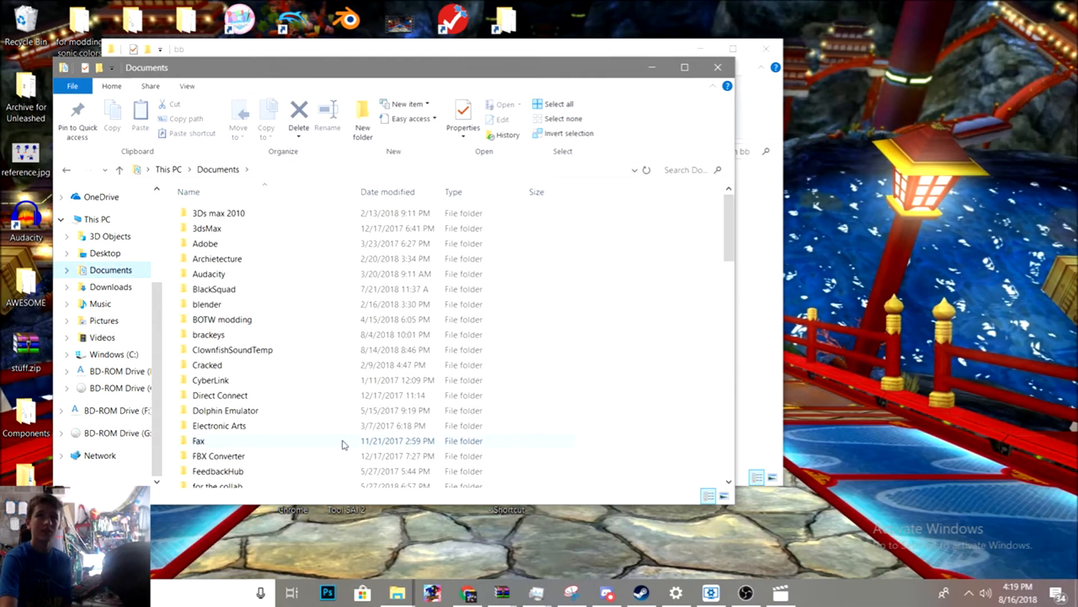
scroll(345, 427, "down", 5)
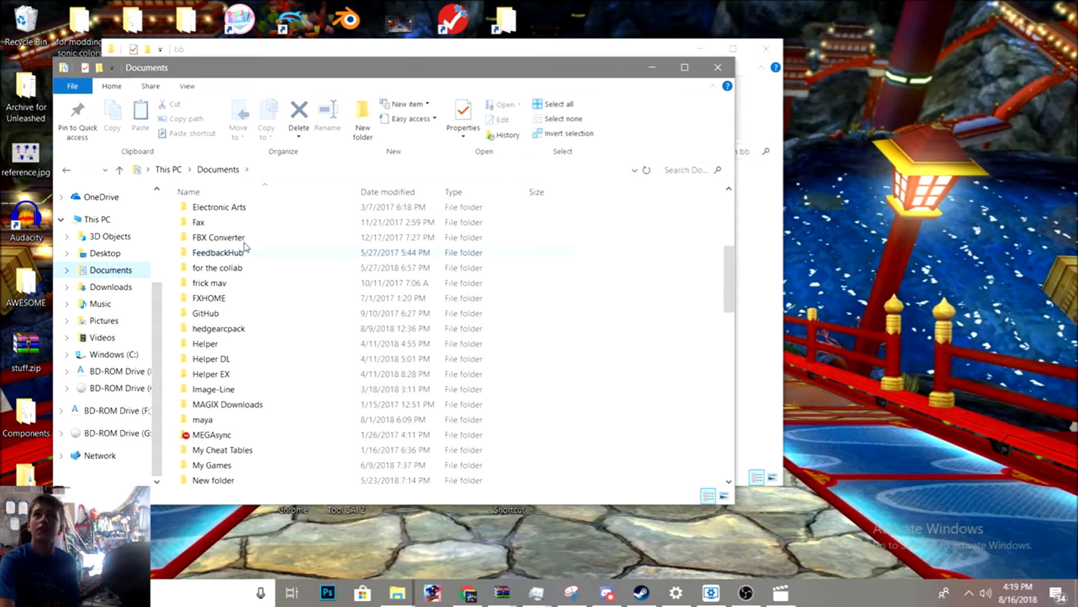
scroll(252, 360, "down", 5)
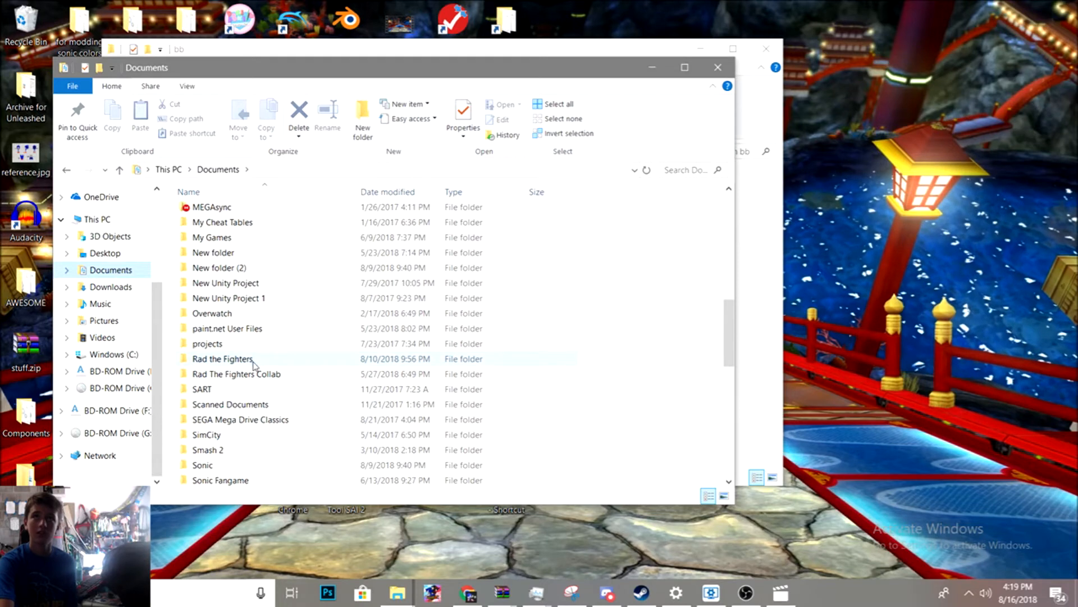
left_click(208, 465)
double_click(208, 465)
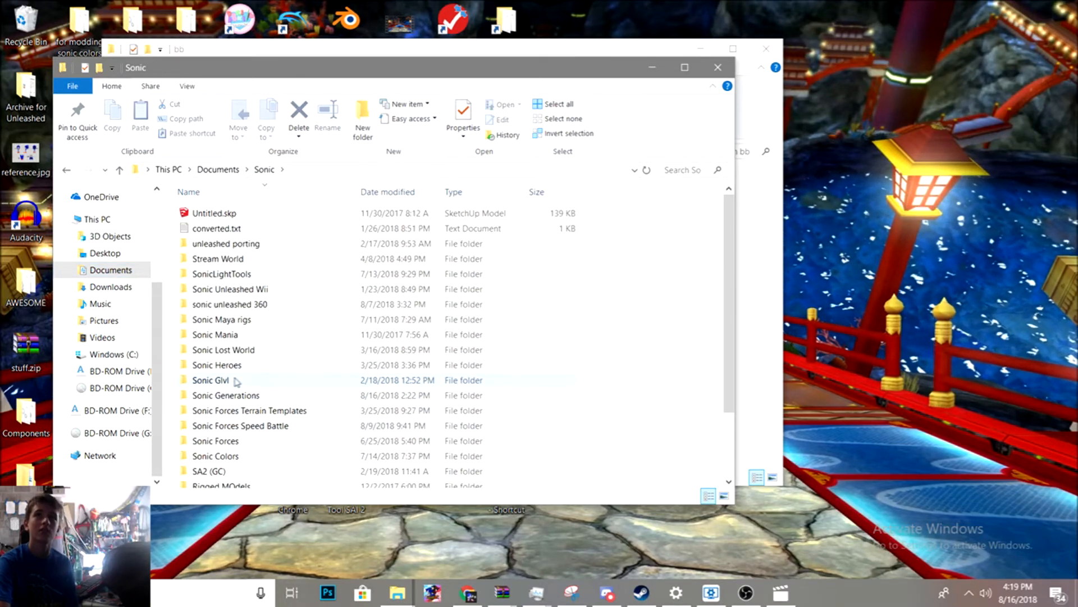
double_click(233, 383)
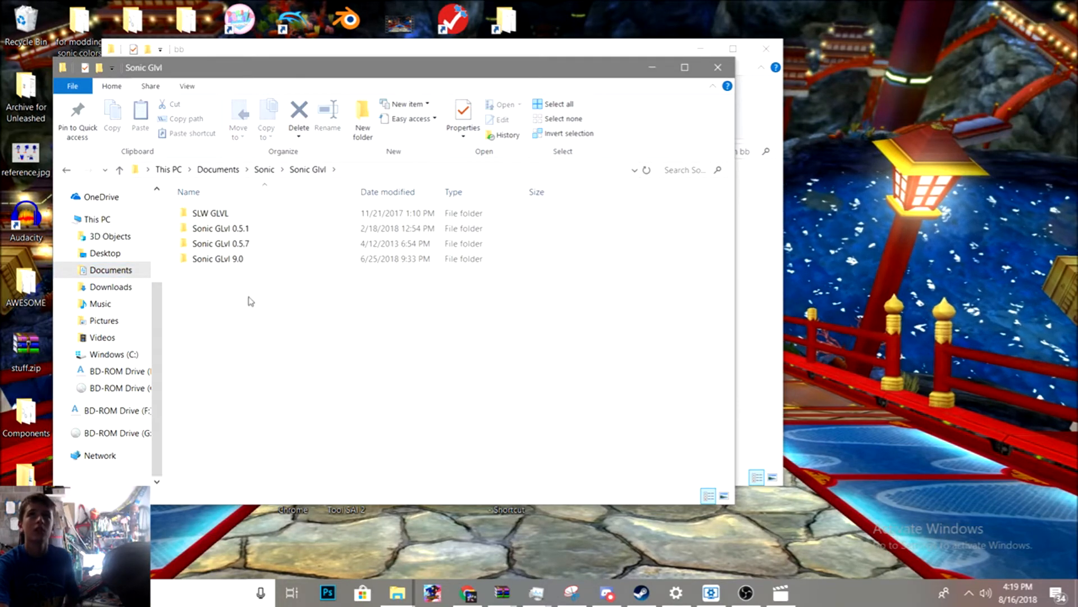
double_click(248, 259)
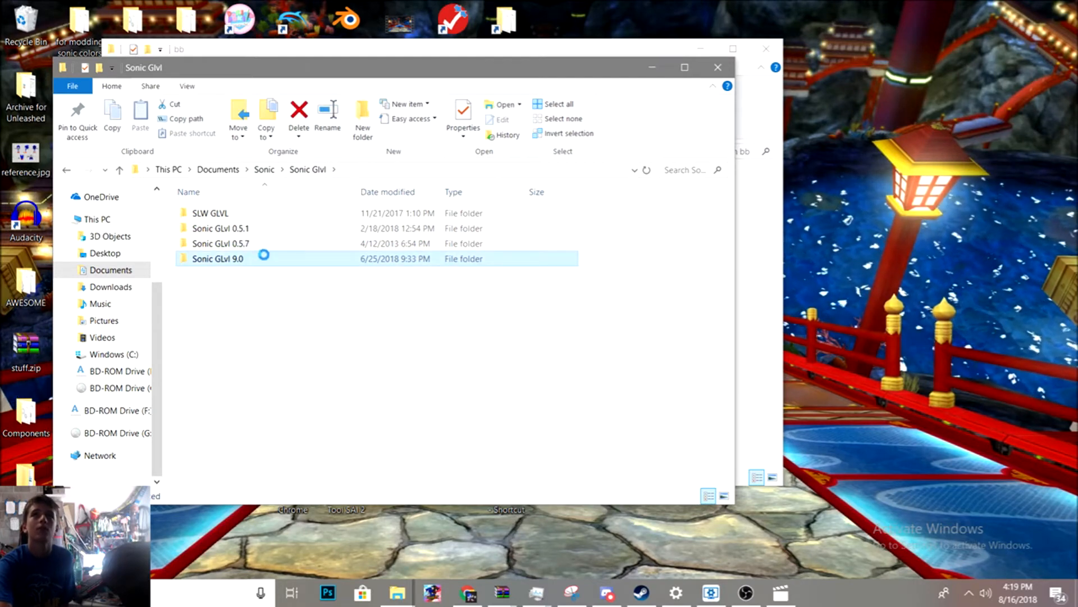
double_click(334, 216)
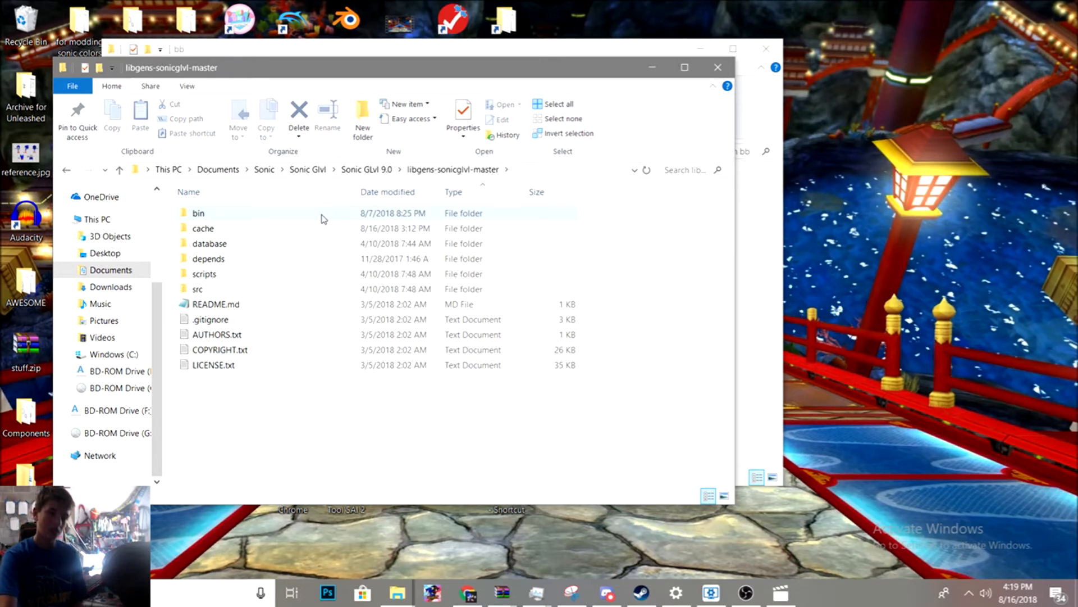
double_click(316, 228)
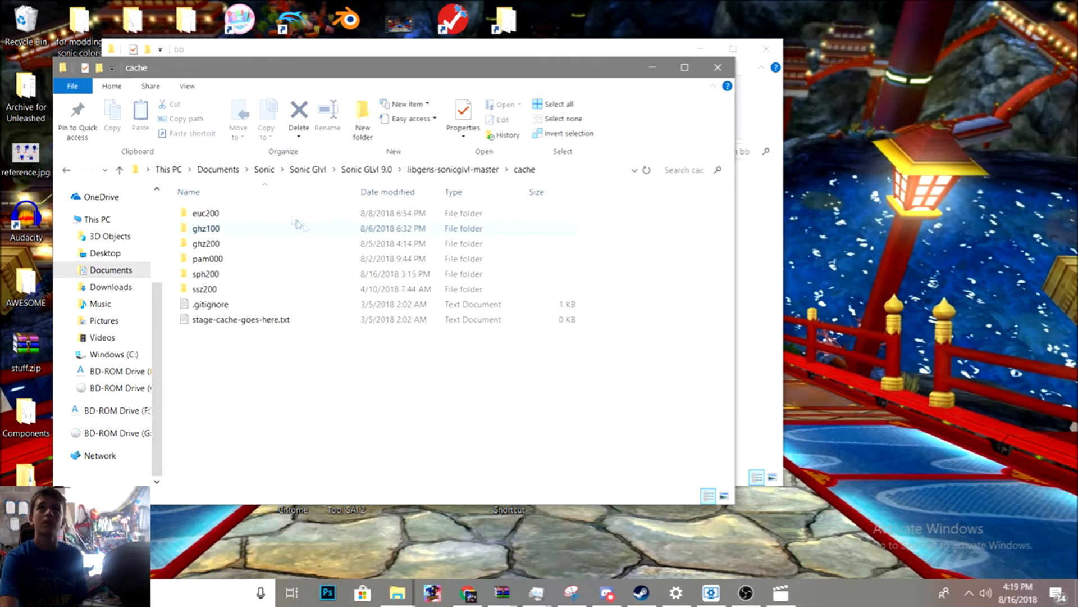
- Delete the ghz200 stage cache folder
left_click(233, 242)
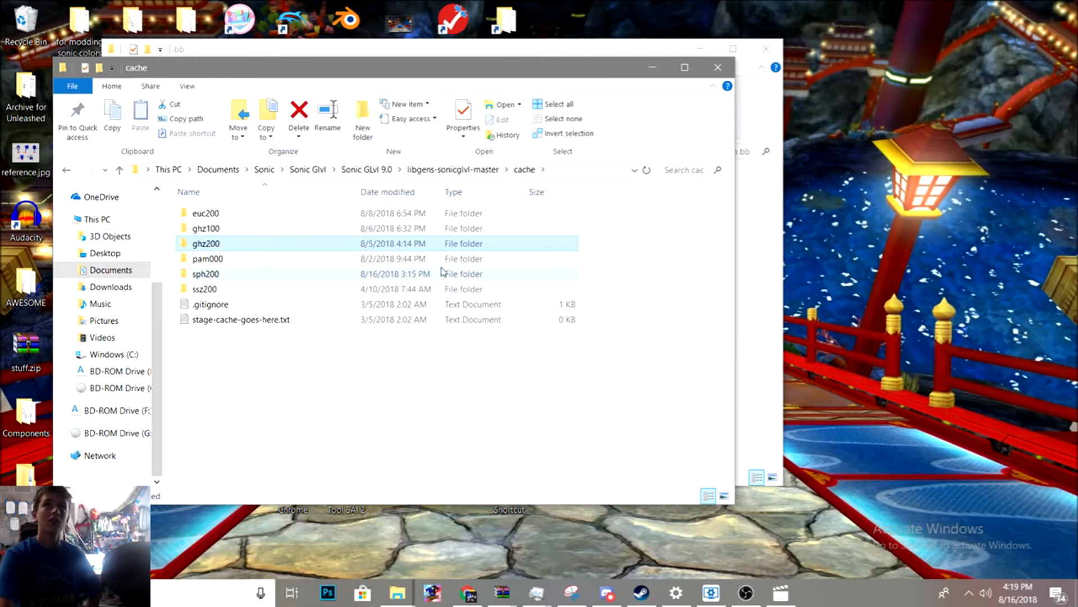
key("Delete")
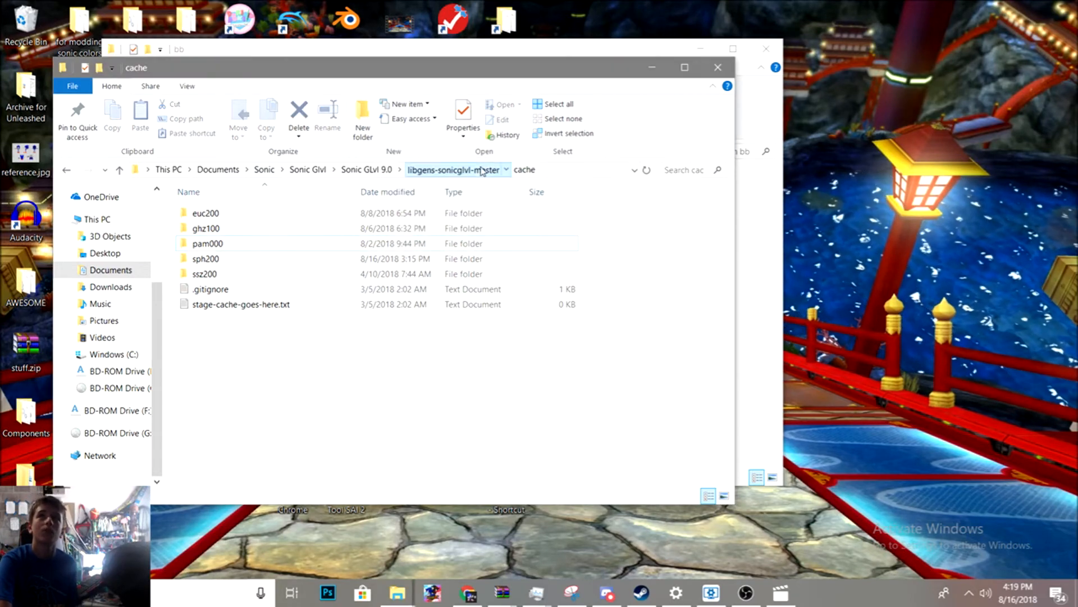
- Open the bin folder of libgens-sonicglvl-master and launch Hedgehog Converter
left_click(481, 169)
left_click(242, 216)
double_click(242, 217)
scroll(251, 343, "down", 9)
scroll(252, 344, "up", 9)
double_click(281, 441)
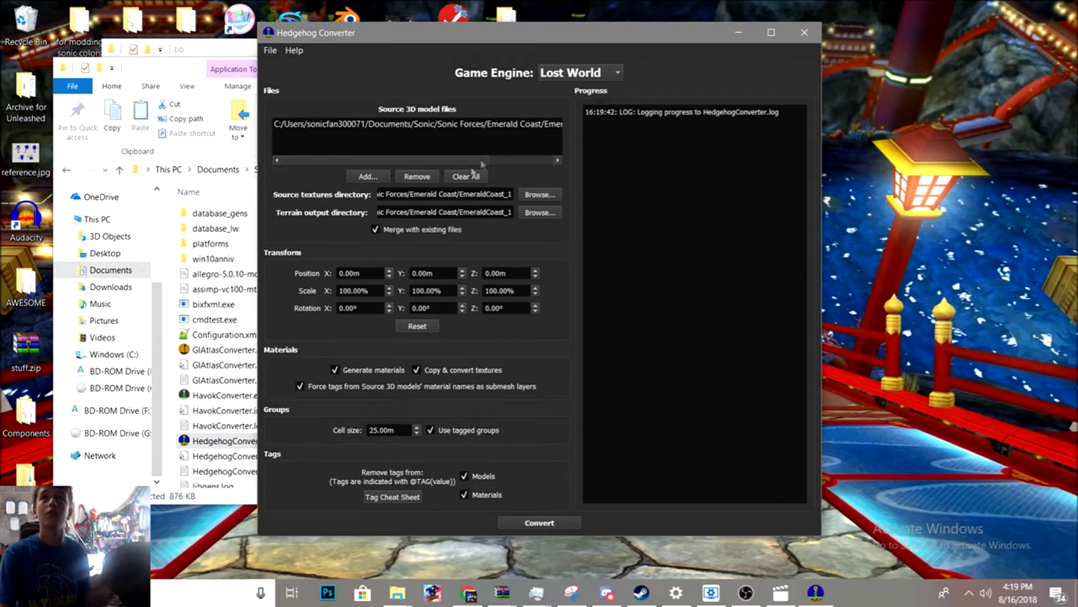
- Remove the listed source 3D model file and empty both the source textures and terrain output directory fields
left_click(506, 127)
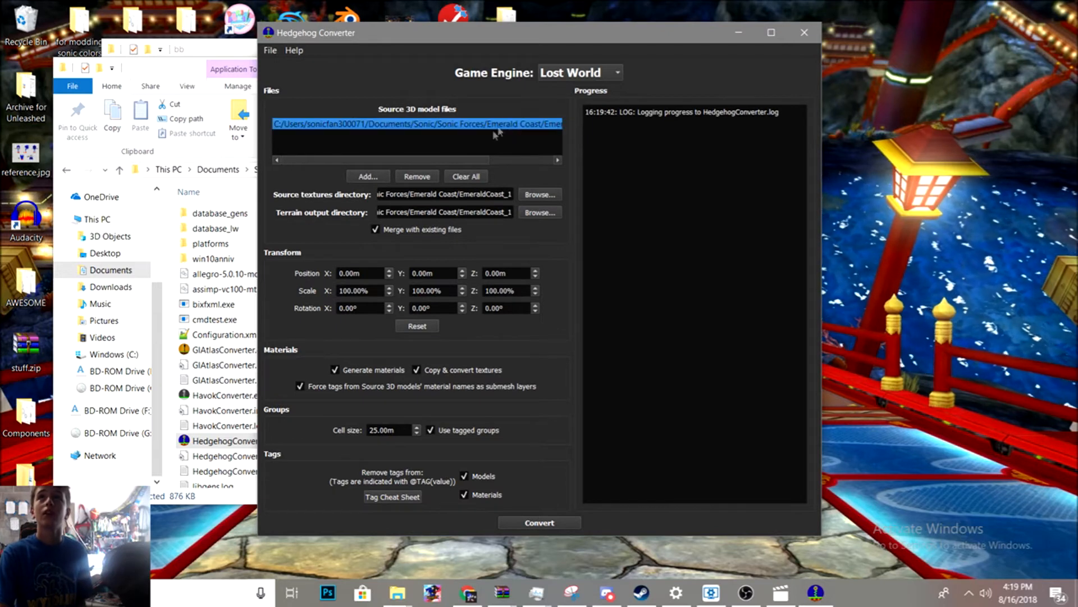
left_click(417, 177)
left_click(422, 195)
key("ctrl+a")
key("BackSpace")
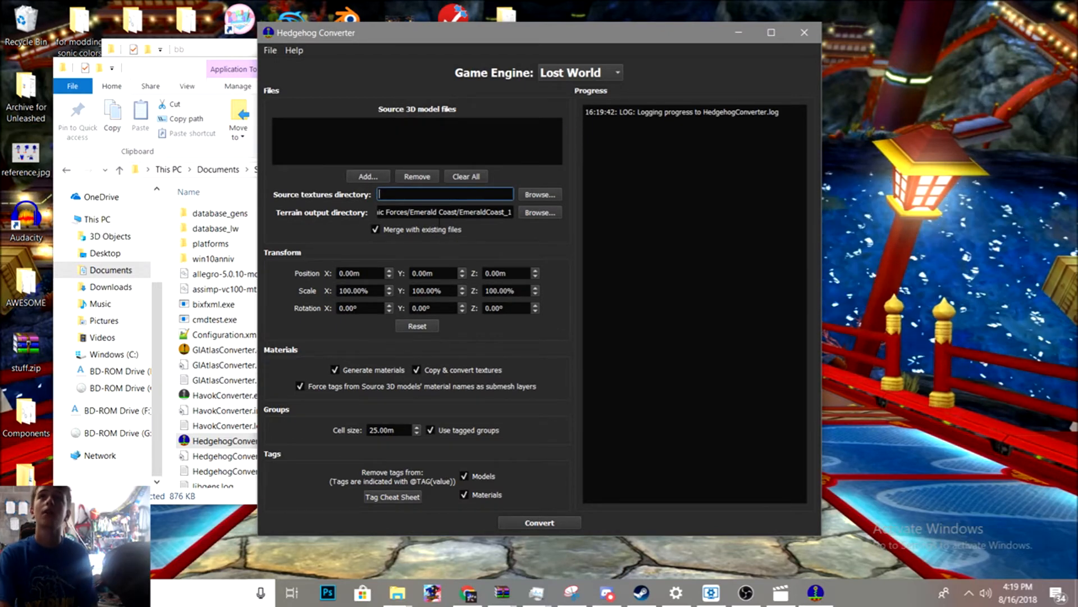
double_click(436, 213)
key("BackSpace")
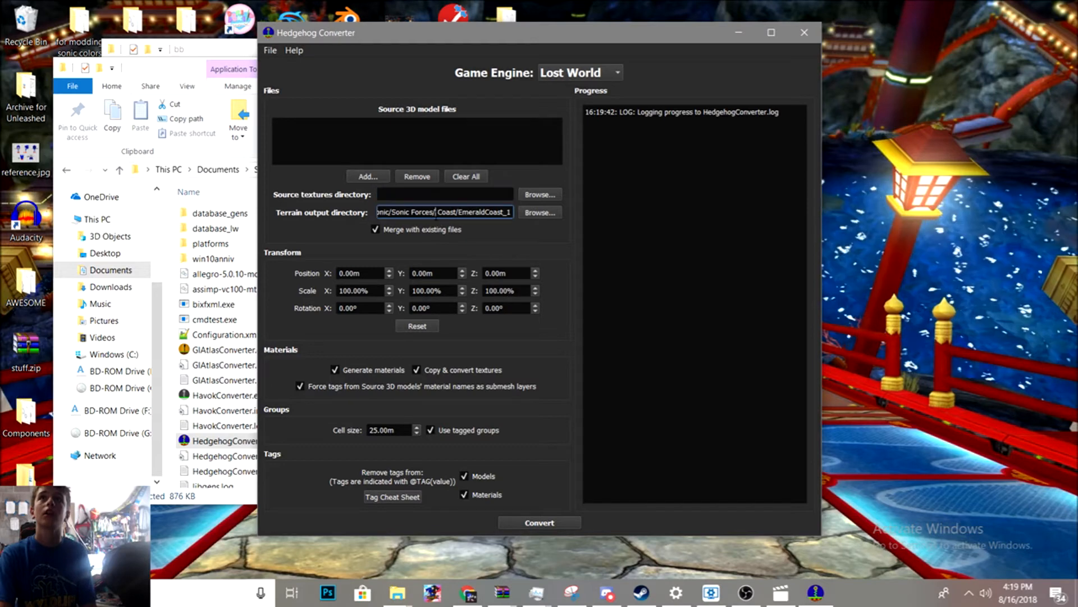
key("ctrl+a")
key("BackSpace")
- Switch Merge with existing files and Generate materials off and back on, and re-enable the Materials tag option
left_click(387, 231)
left_click(355, 369)
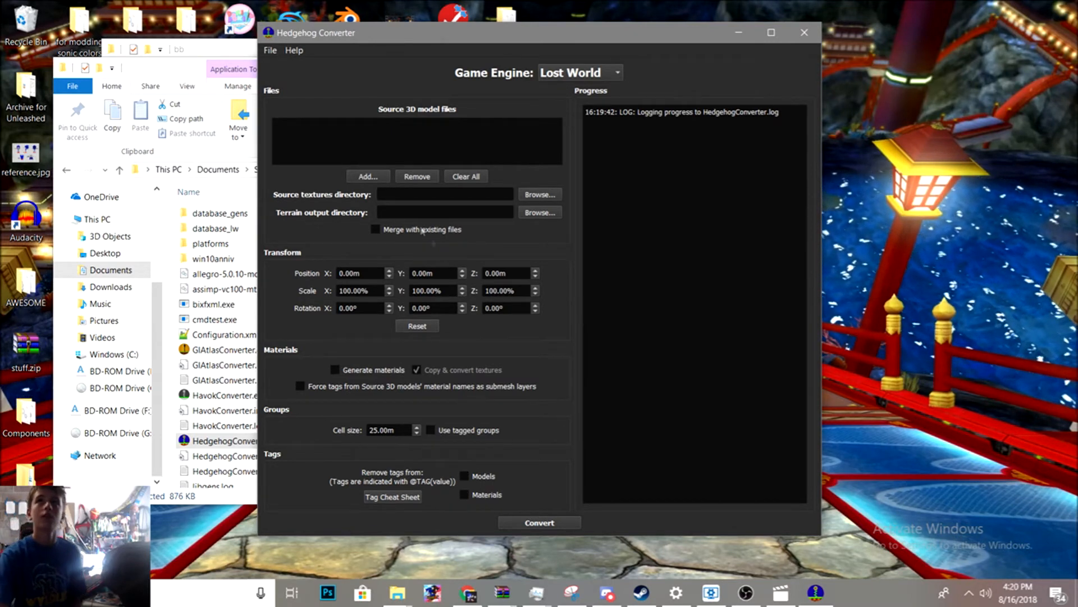
left_click(375, 230)
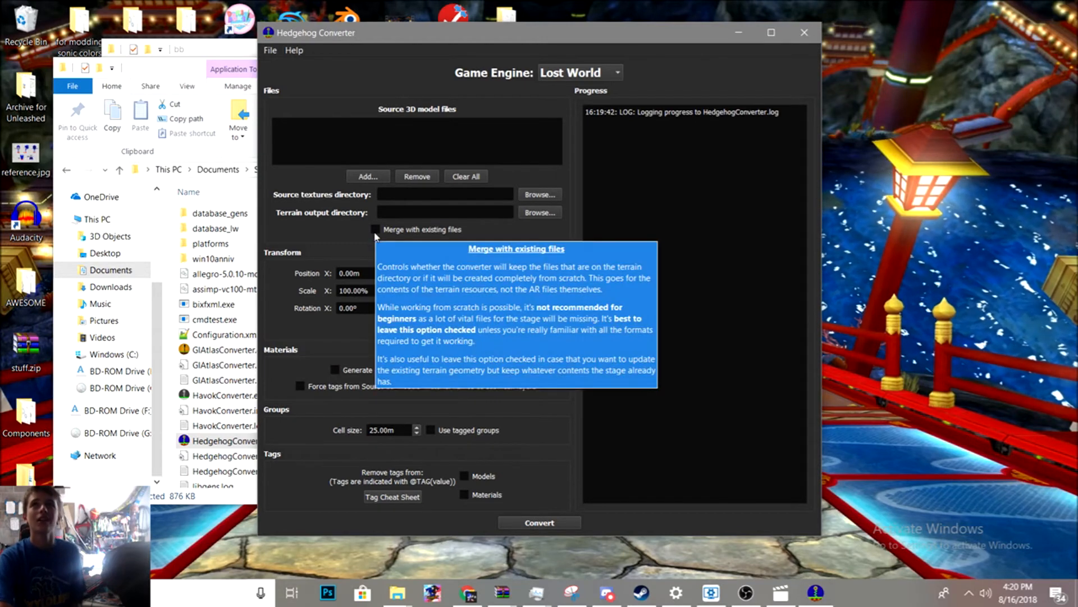
left_click(335, 370)
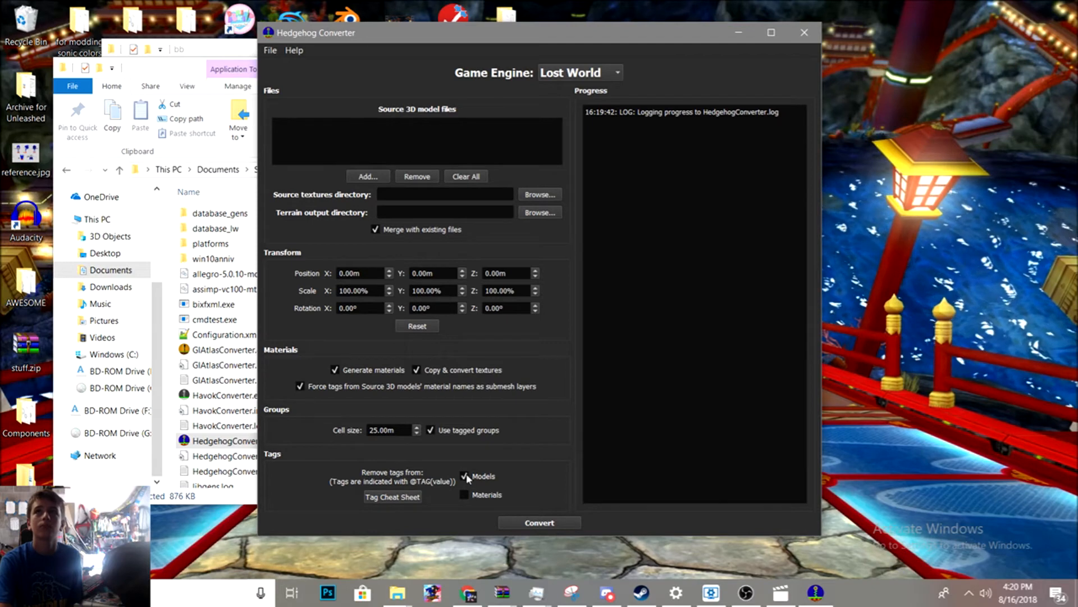
left_click(468, 495)
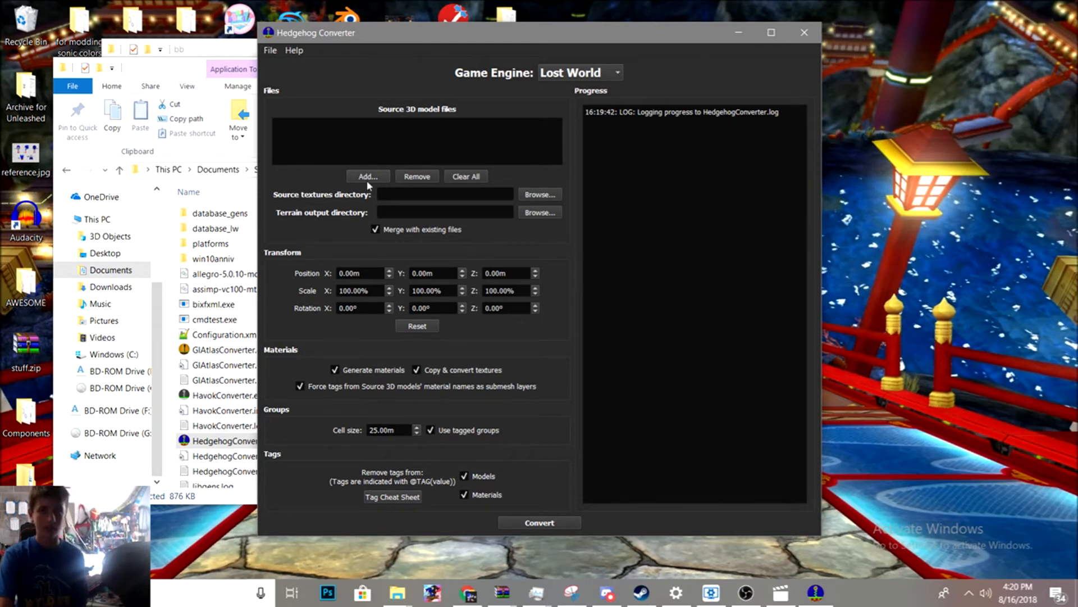
- Add FBX Version.FBX from Documents > Sonic > Sonic Generations > Test GIA as the source 3D model file
left_click(368, 178)
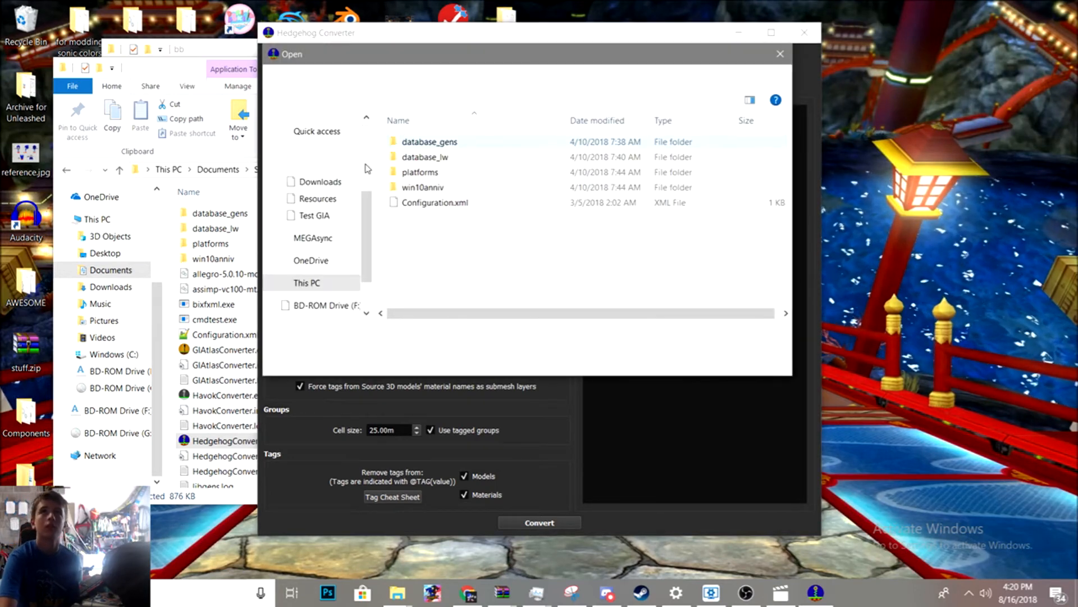
left_click(312, 176)
scroll(429, 213, "down", 15)
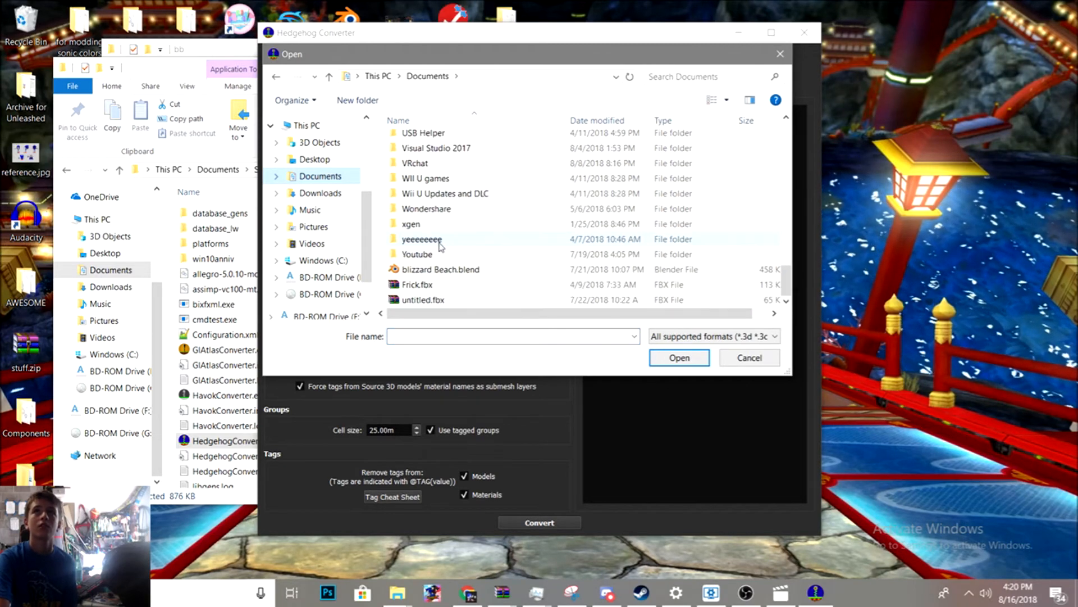
scroll(434, 231, "up", 3)
double_click(413, 140)
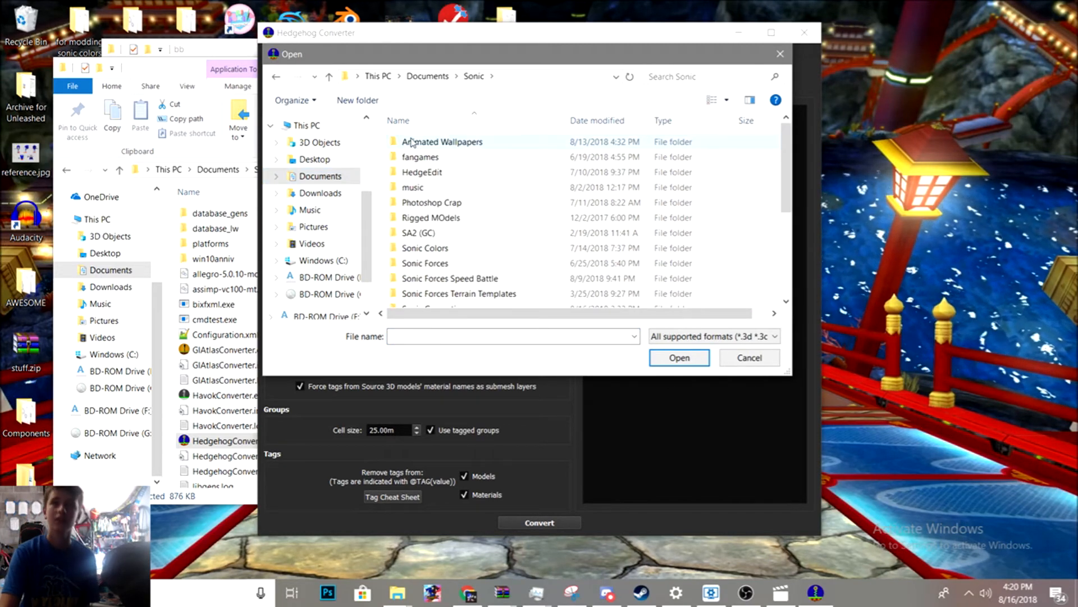
scroll(464, 250, "down", 4)
double_click(469, 149)
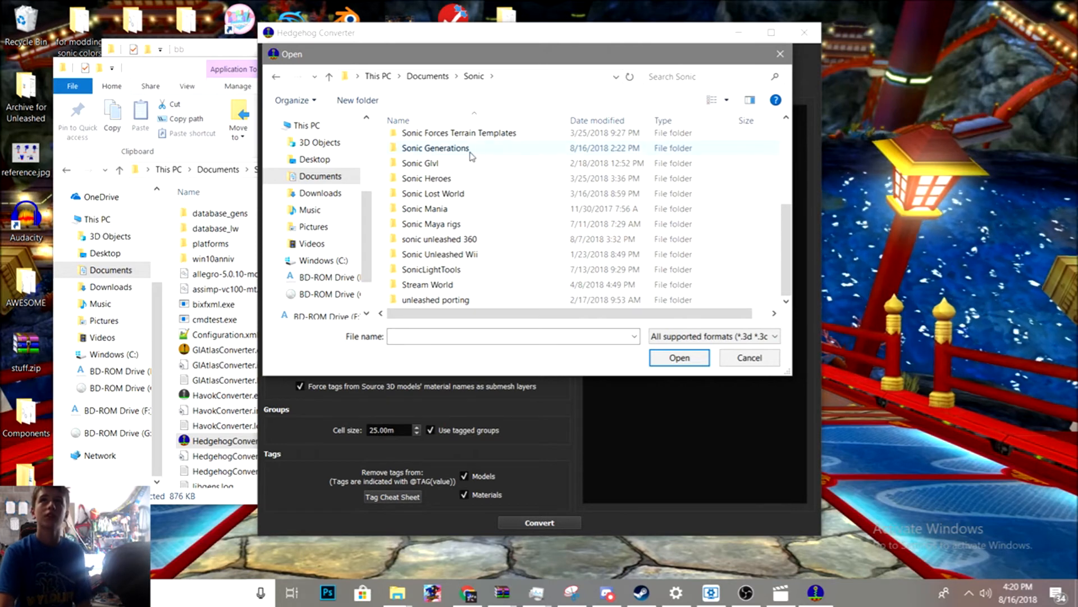
double_click(419, 202)
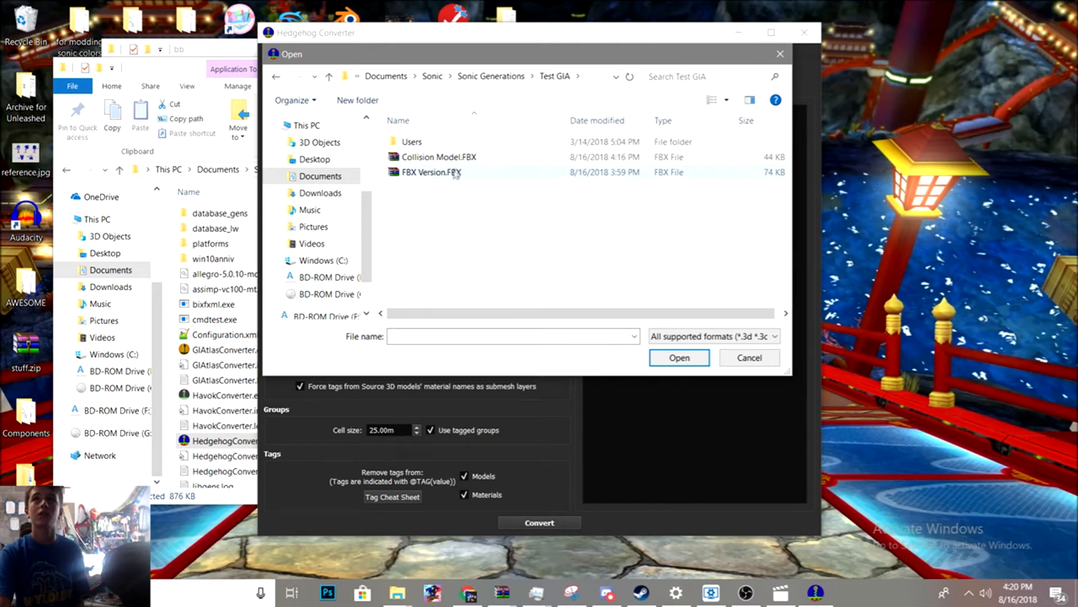
double_click(439, 172)
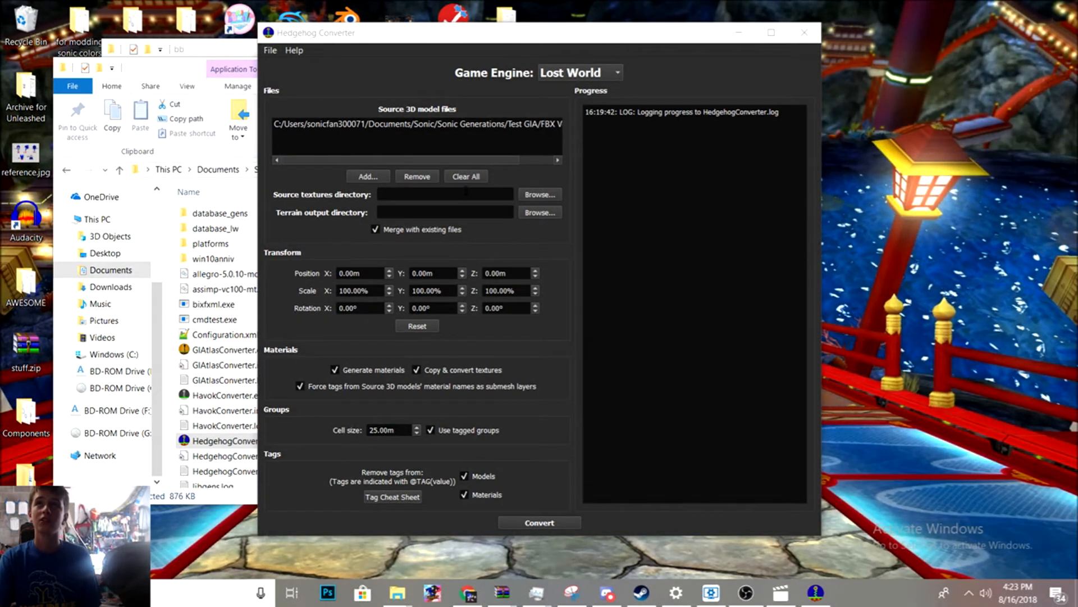
- Set the source textures directory to the Documents/3dsMax/sceneassets/images folder
left_click(531, 196)
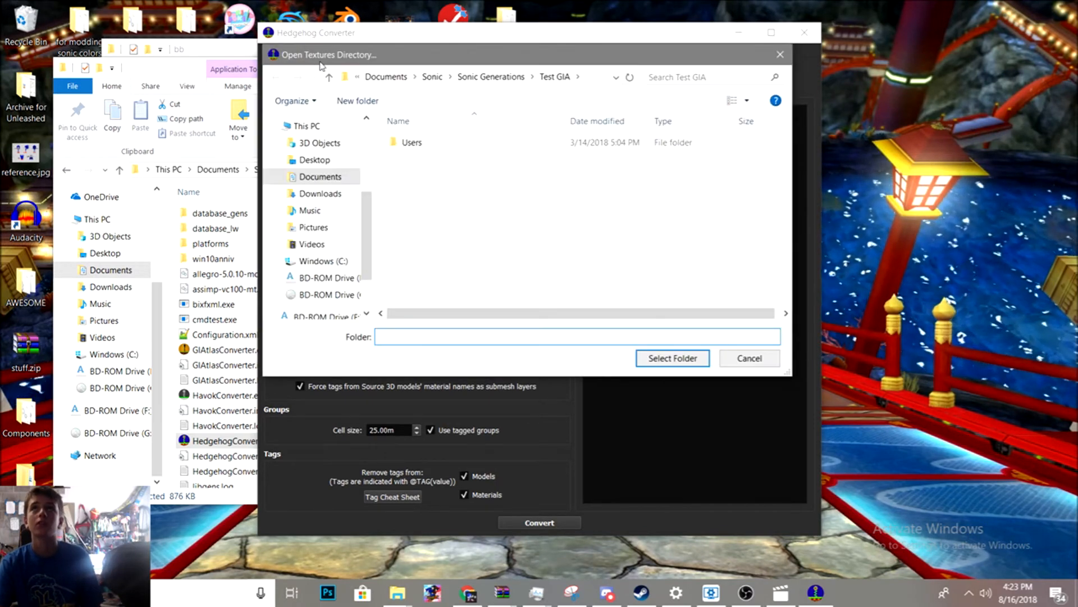
left_click_drag(321, 64, 274, 67)
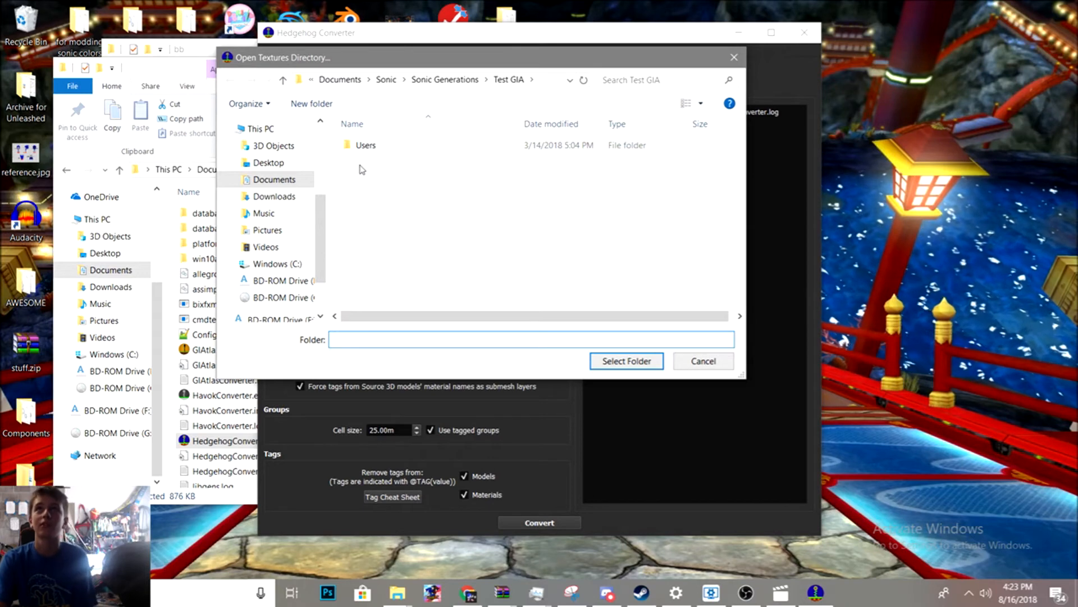
double_click(366, 147)
double_click(366, 147)
left_click(366, 147)
double_click(366, 147)
left_click(367, 147)
double_click(366, 147)
left_click(366, 147)
double_click(366, 147)
left_click(366, 147)
double_click(366, 147)
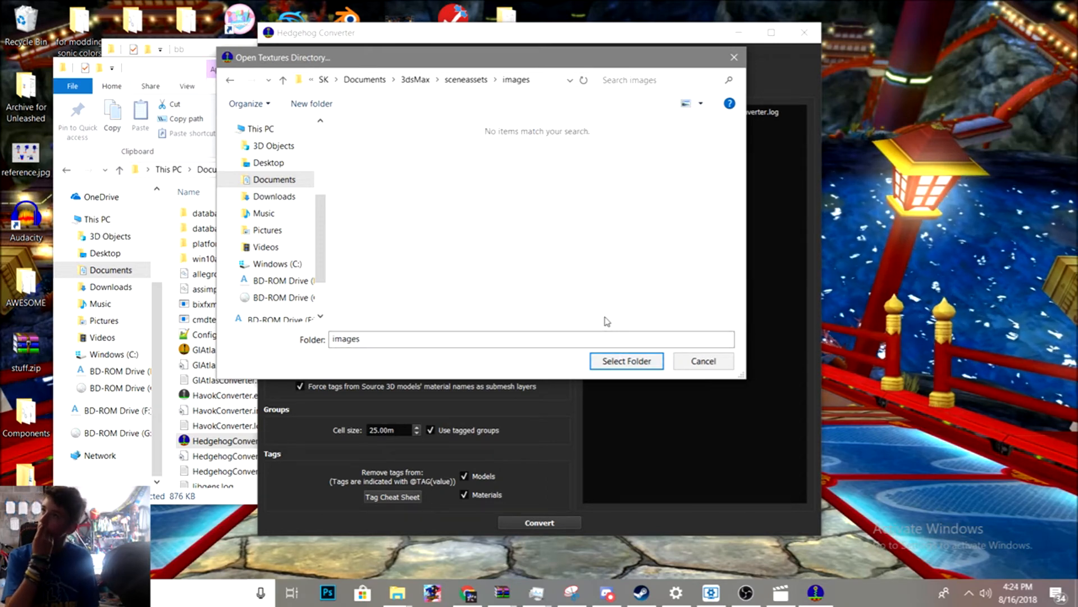
left_click(625, 362)
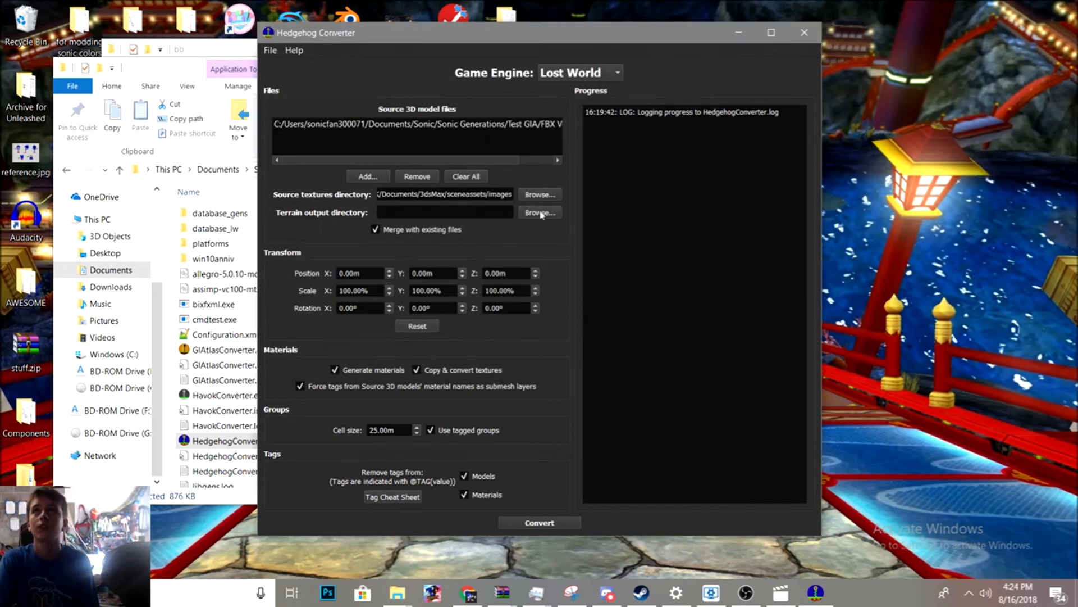
- Set the terrain output directory to the Sonic Generations mods/Test GIA/disk/bb/Packed/ghz200 folder
left_click(541, 214)
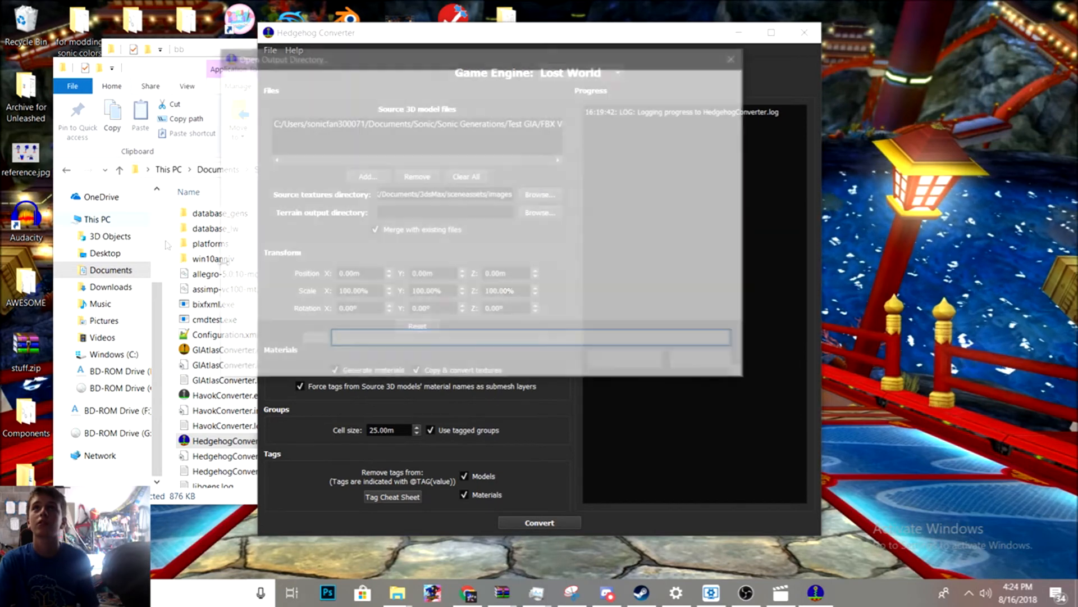
left_click(271, 162)
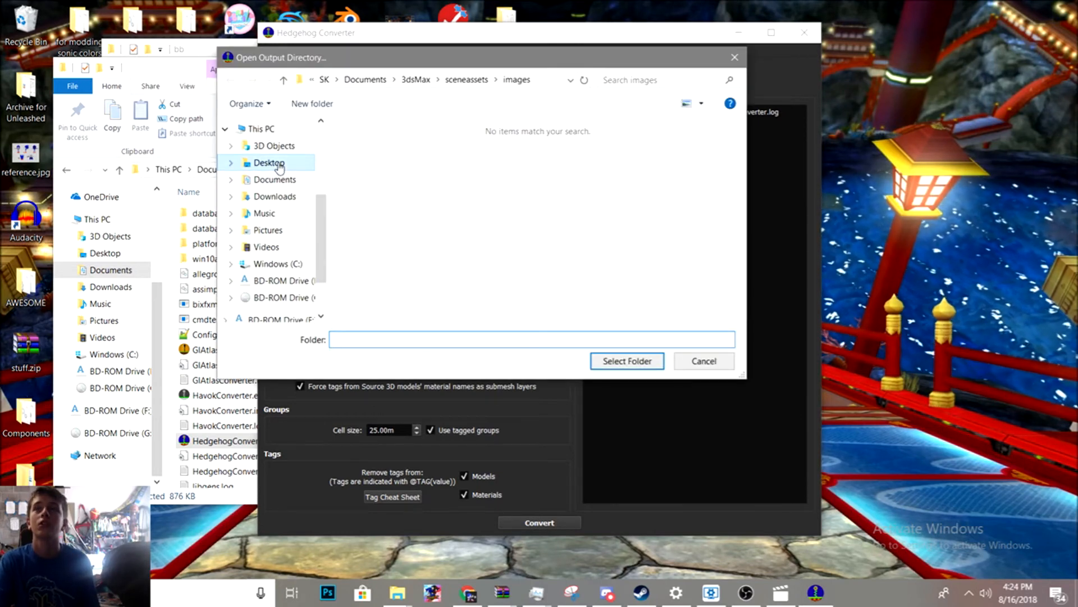
scroll(553, 239, "down", 5)
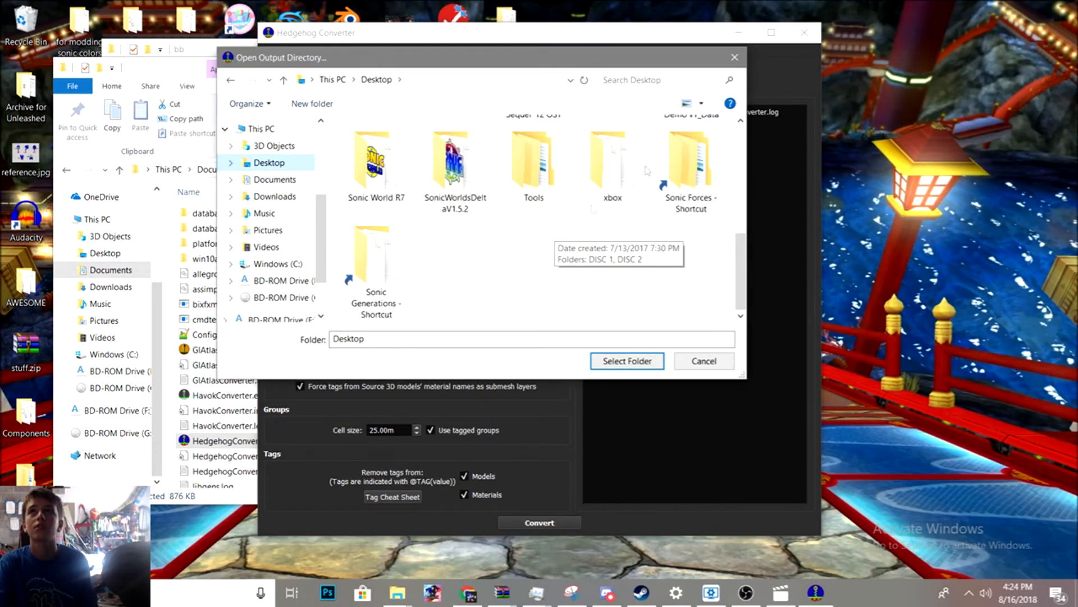
double_click(381, 256)
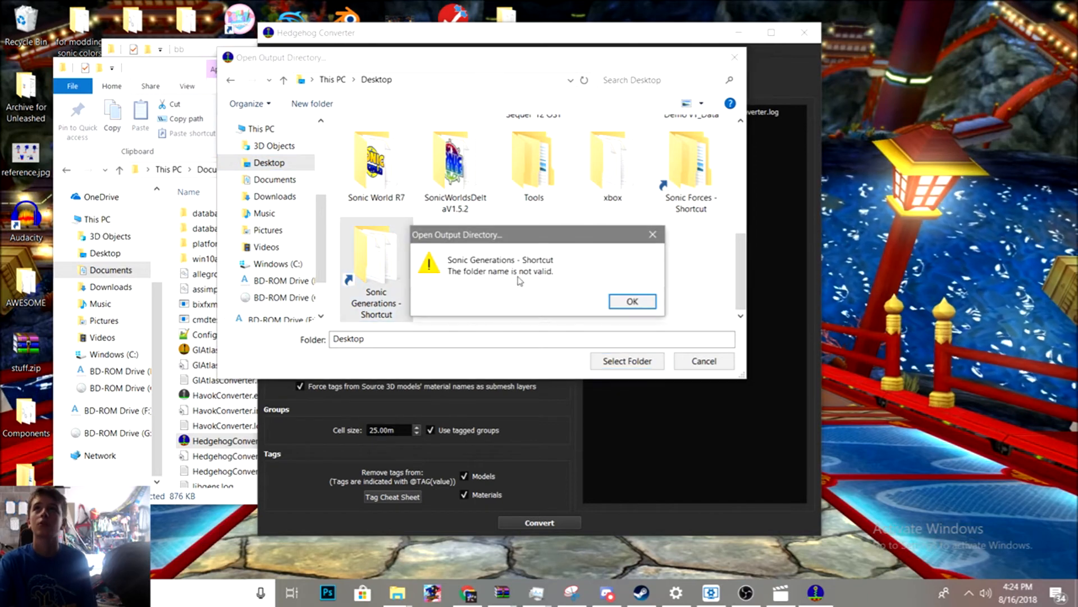
left_click(621, 302)
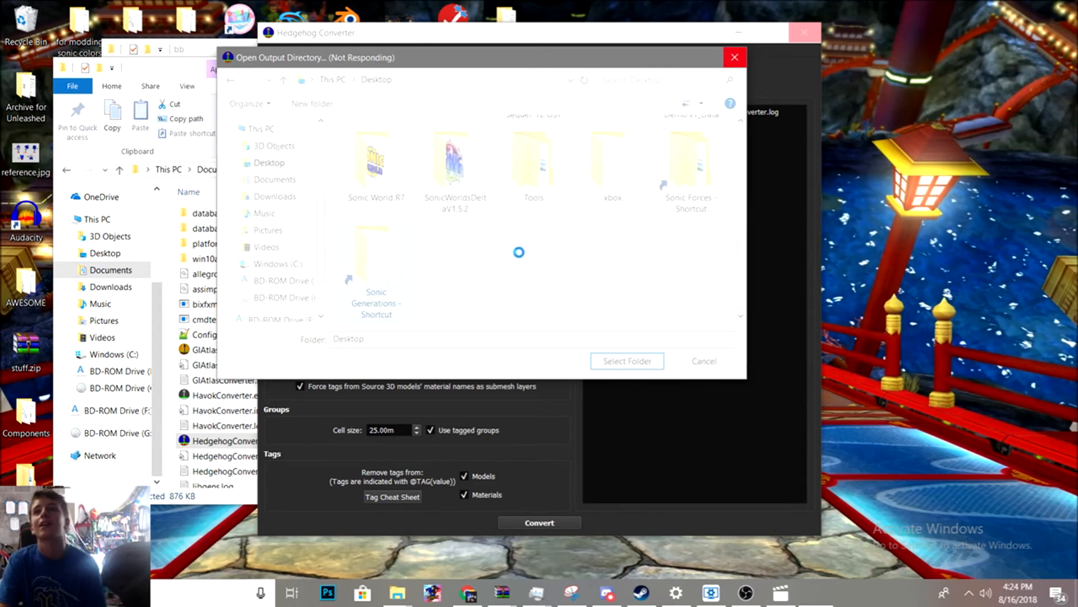
right_click(385, 275)
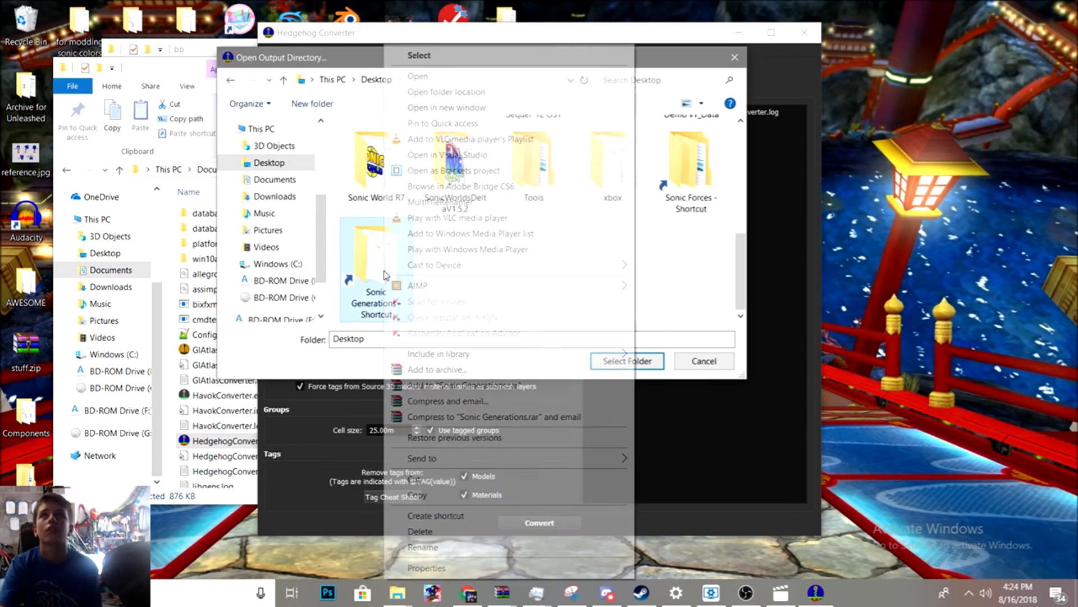
left_click(425, 78)
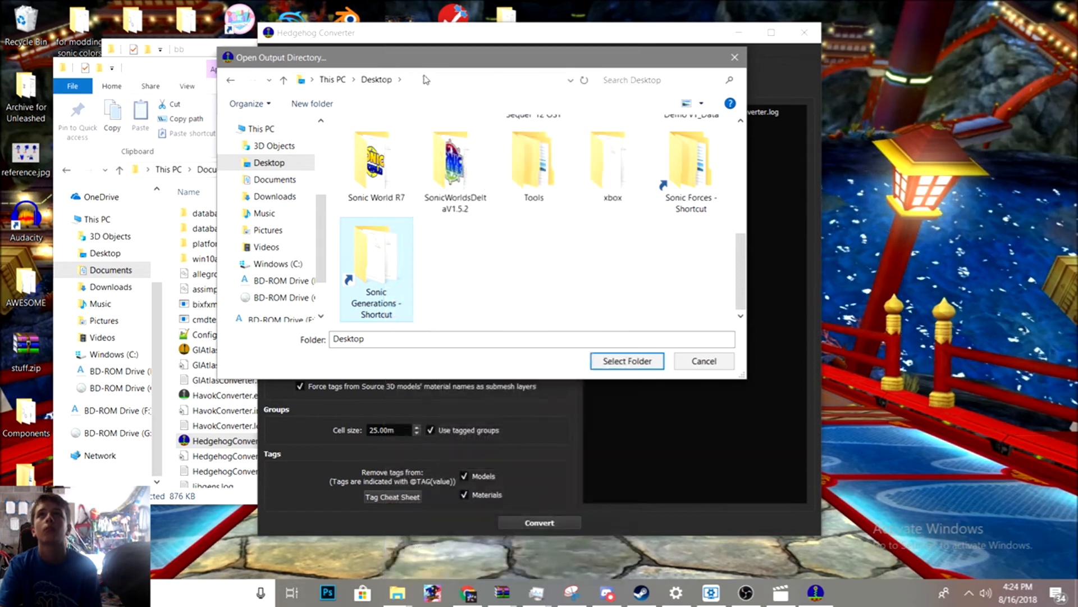
double_click(376, 242)
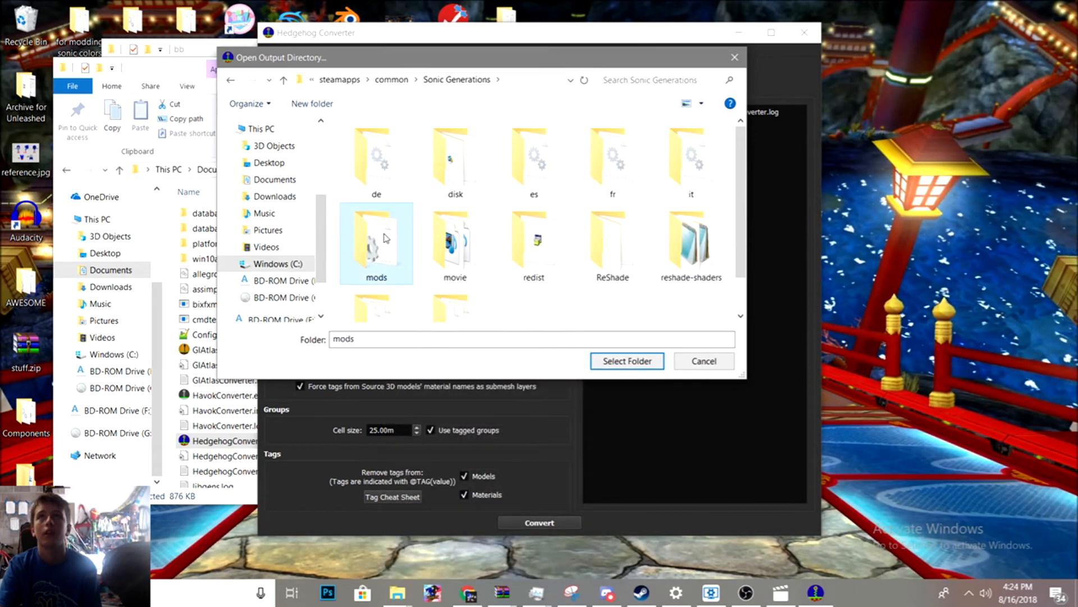
scroll(427, 207, "down", 20)
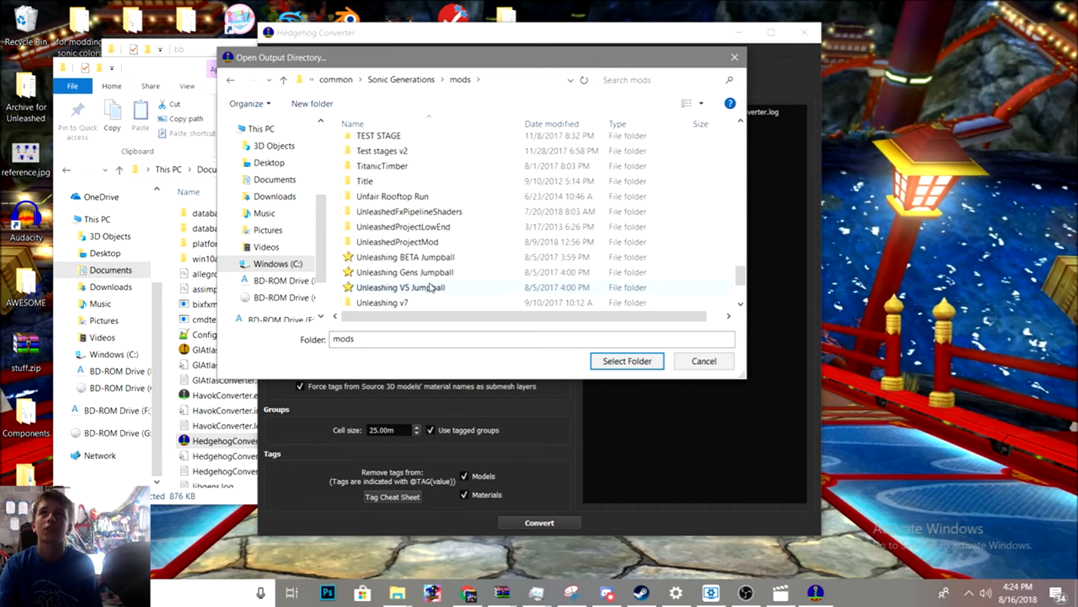
scroll(409, 140, "up", 3)
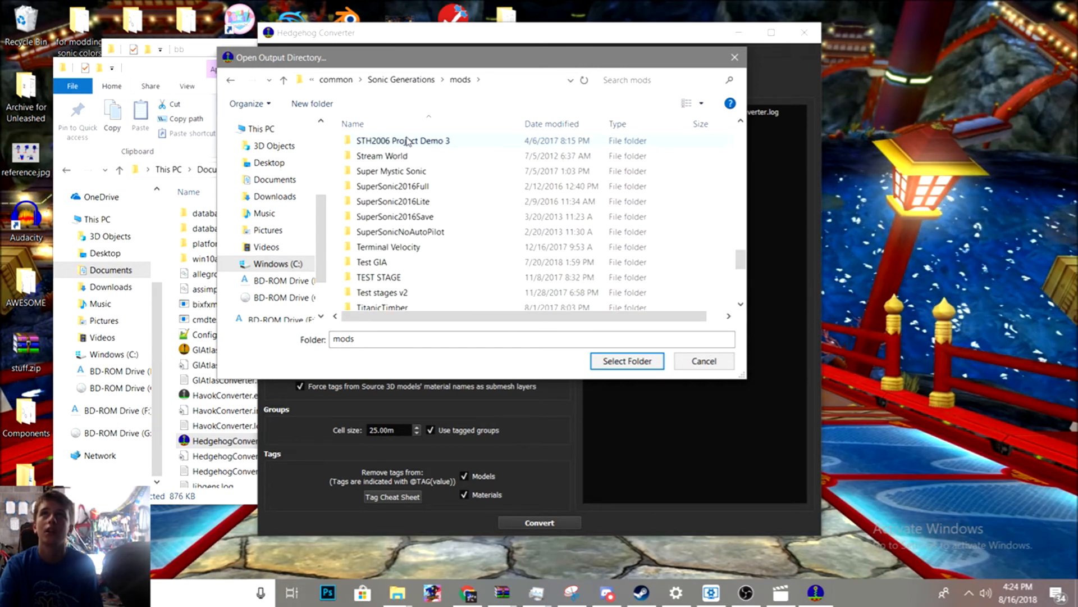
double_click(384, 262)
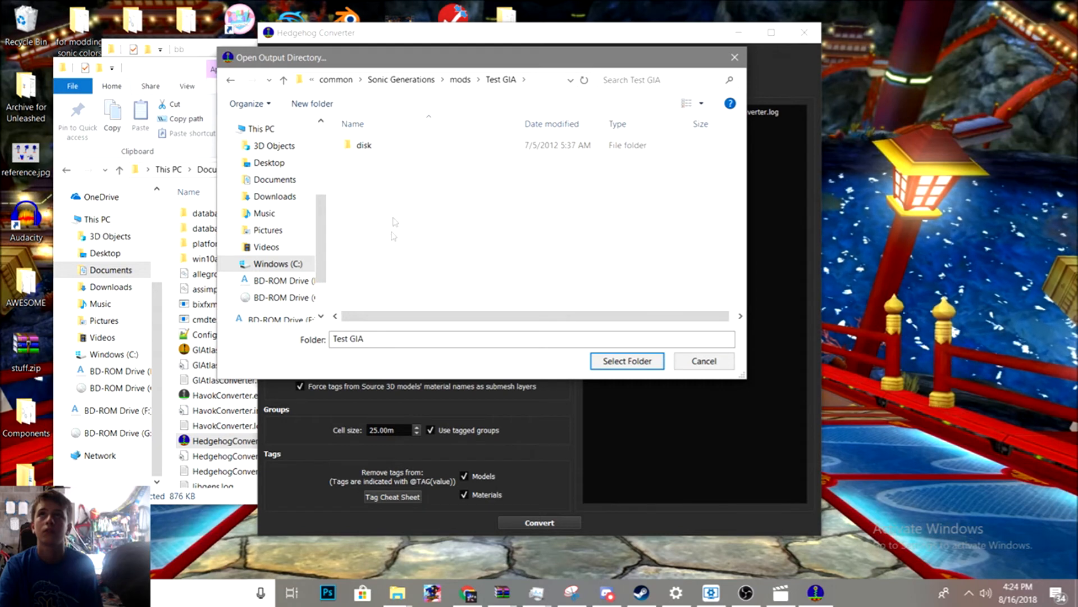
double_click(395, 146)
double_click(393, 146)
double_click(392, 146)
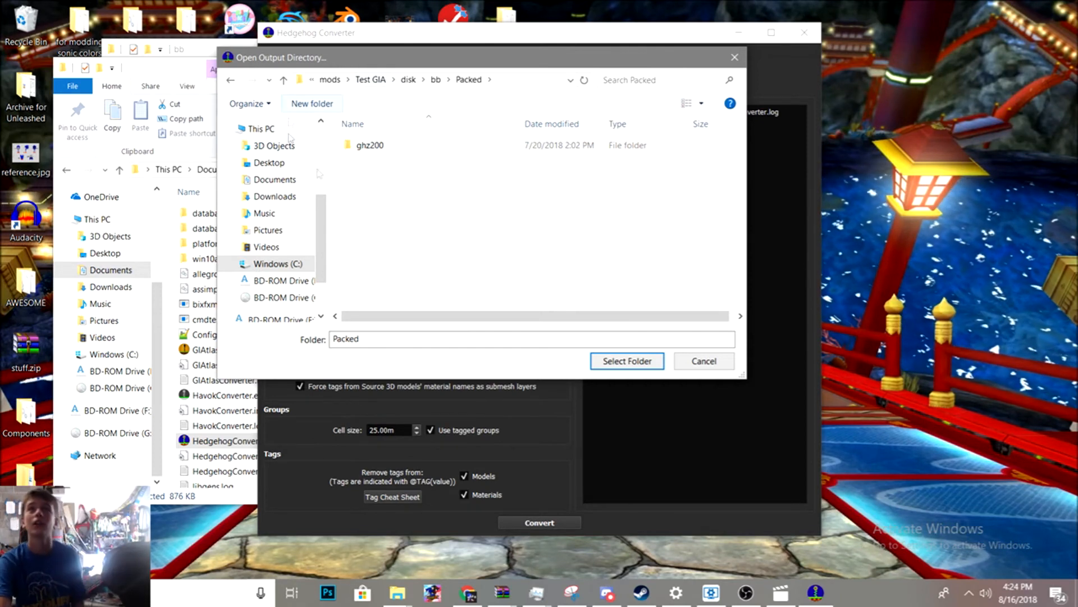
double_click(410, 145)
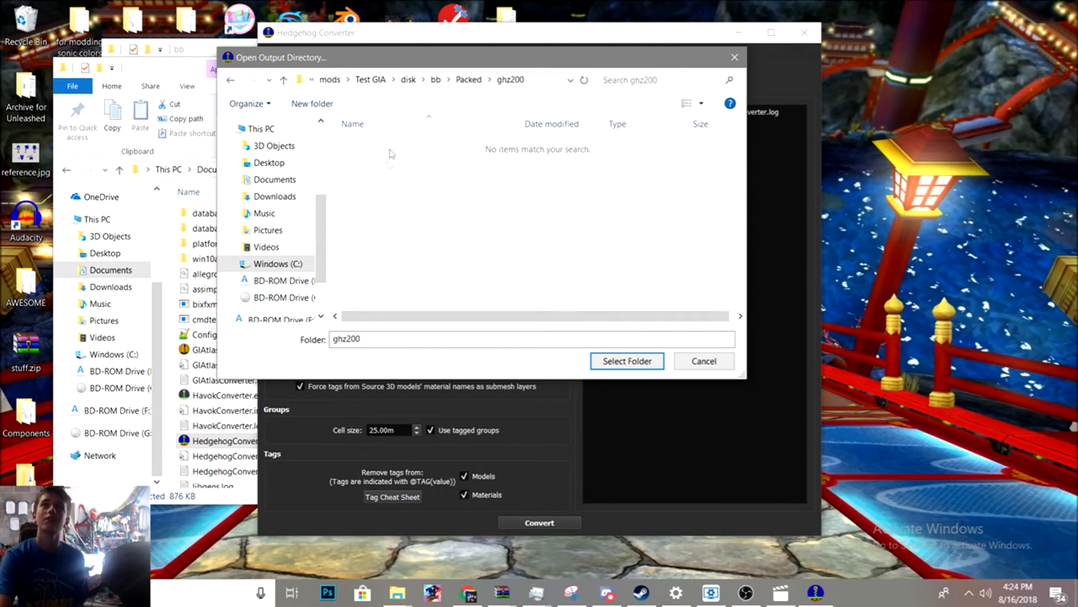
left_click(620, 361)
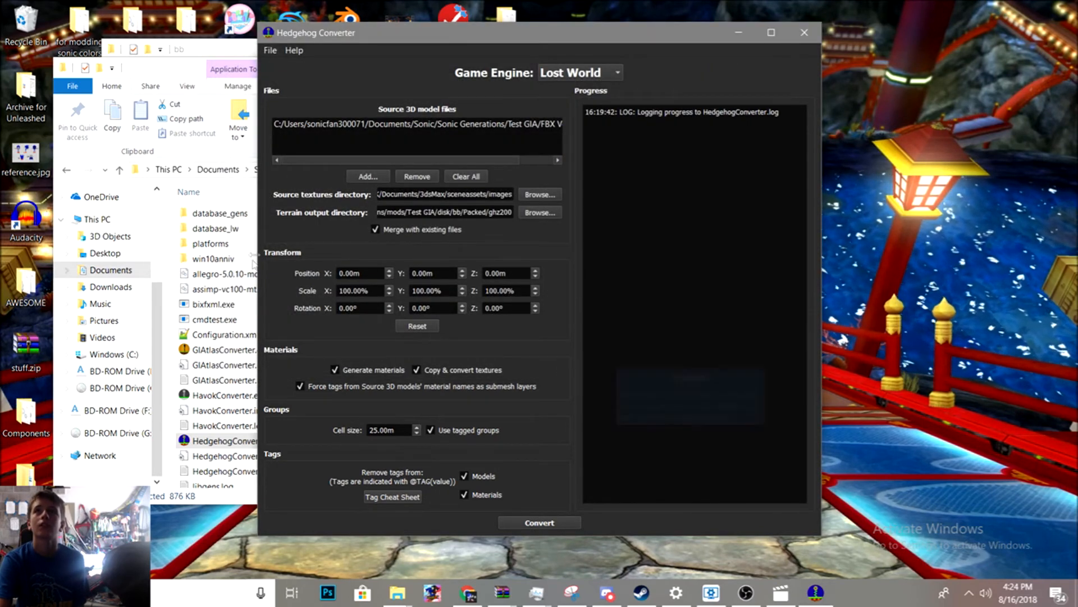
- In SonicGLvl, examine the loaded stage's terrain from several angles in the viewport
mouse_move(382, 285)
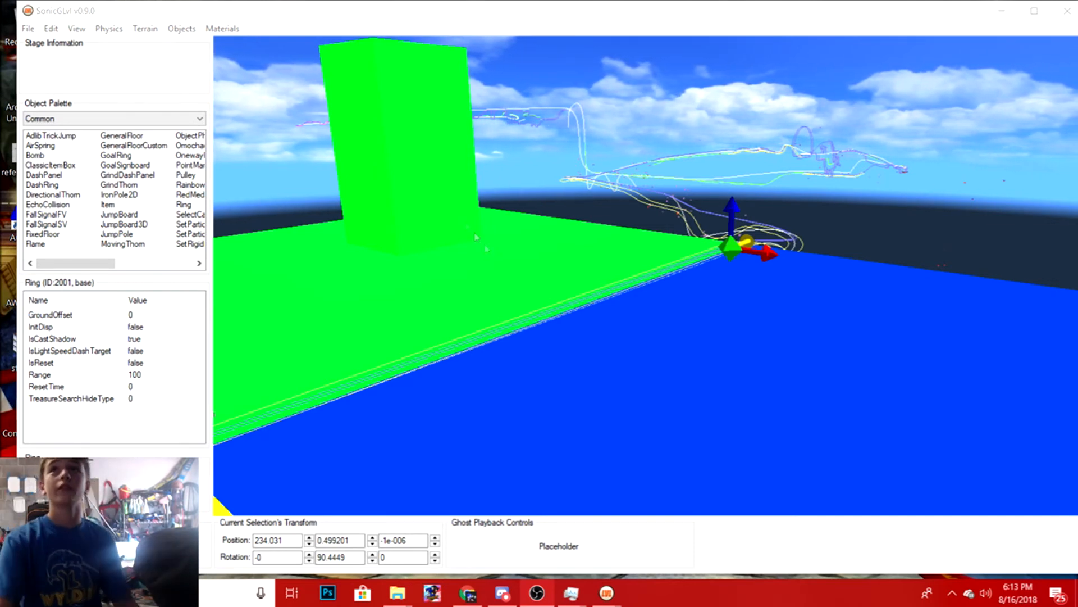
left_click(584, 281)
middle_click_drag(607, 272, 545, 477)
scroll(641, 89, "up", 3)
right_click_drag(613, 209, 292, 143)
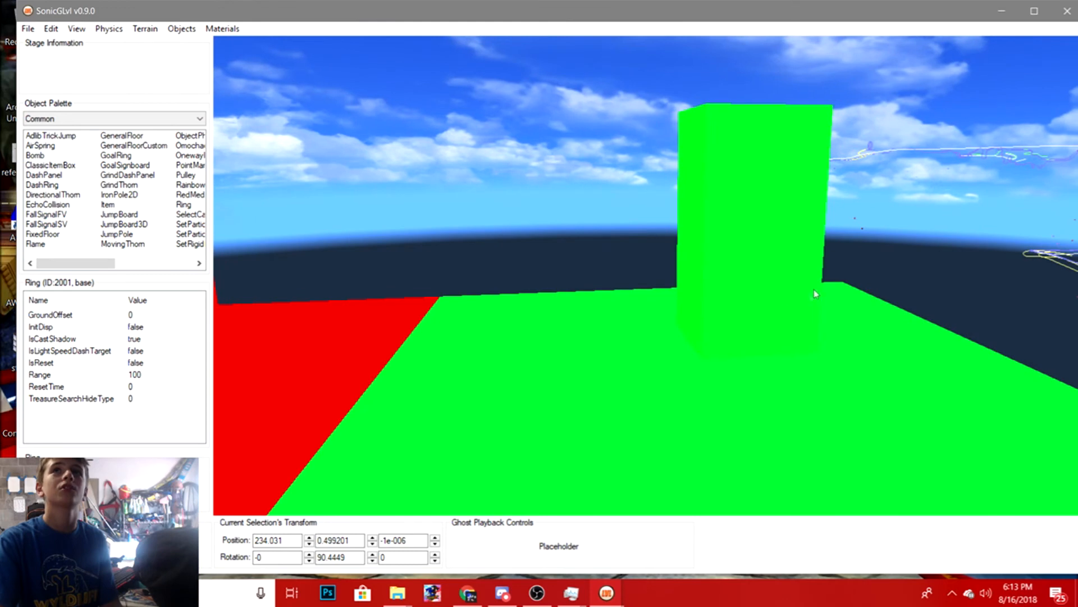
right_click_drag(799, 243, 225, 298)
right_click_drag(587, 323, 696, 337)
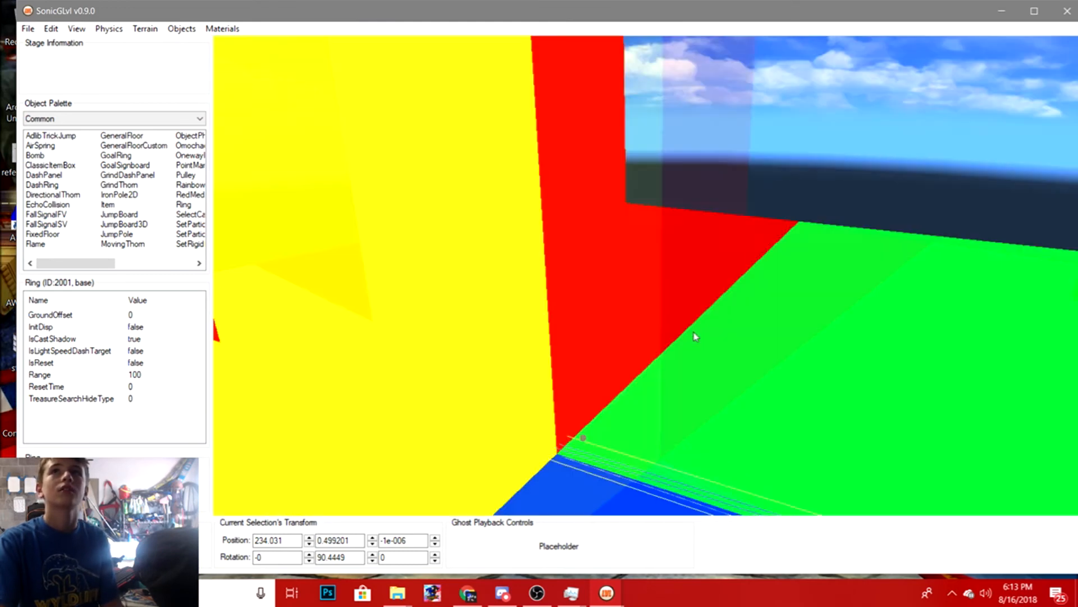
right_click_drag(630, 368, 957, 316)
right_click_drag(882, 337, 1051, 348)
scroll(604, 116, "up", 3)
scroll(603, 115, "up", 3)
middle_click_drag(597, 387, 622, 404)
right_click_drag(626, 360, 174, 199)
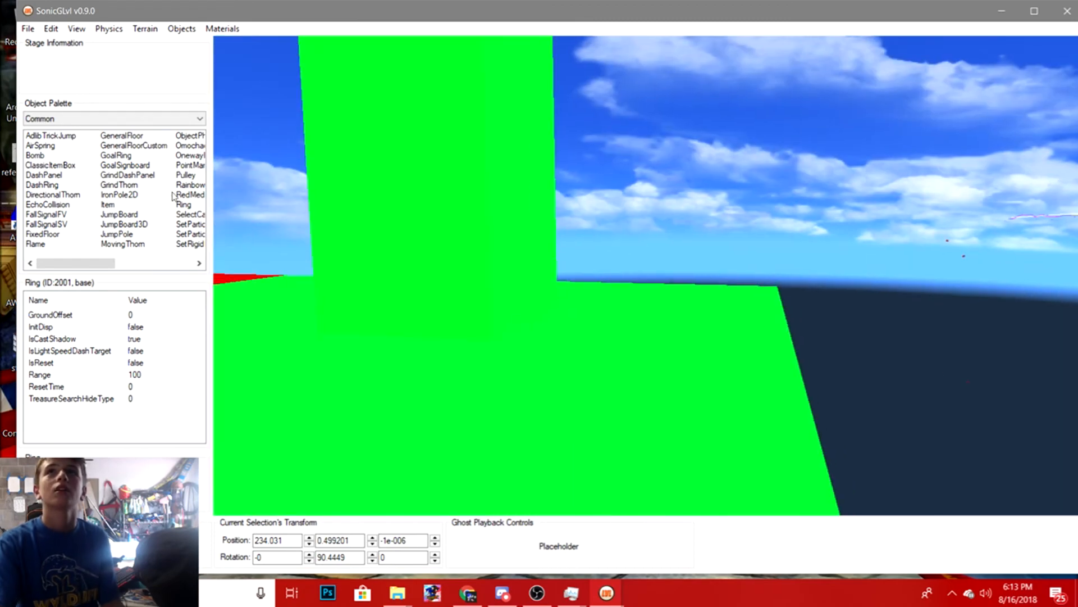
right_click_drag(678, 207, 457, 137)
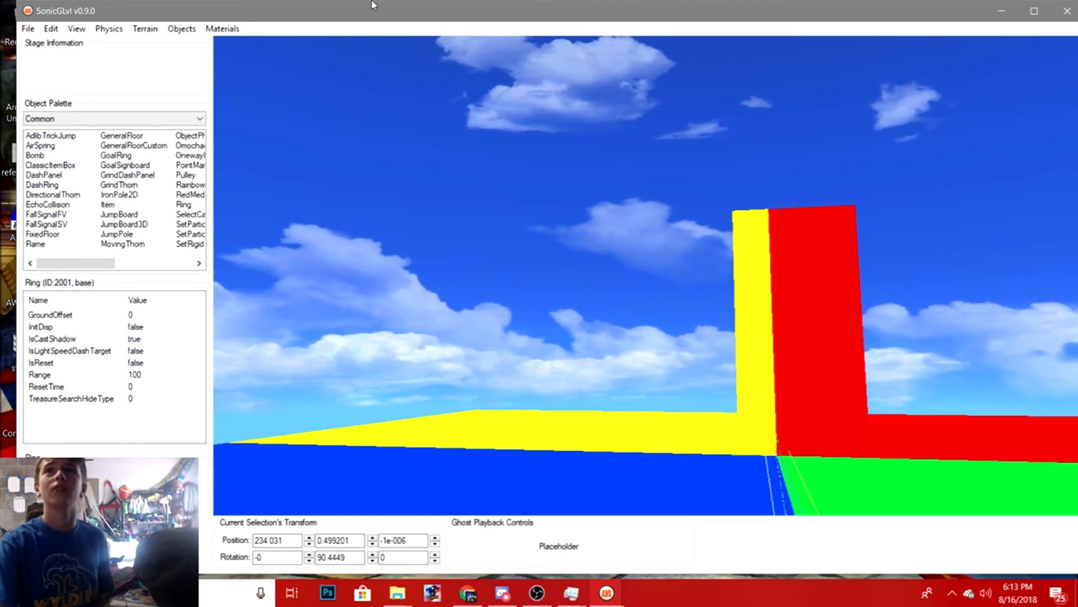
middle_click_drag(425, 214, 484, 337)
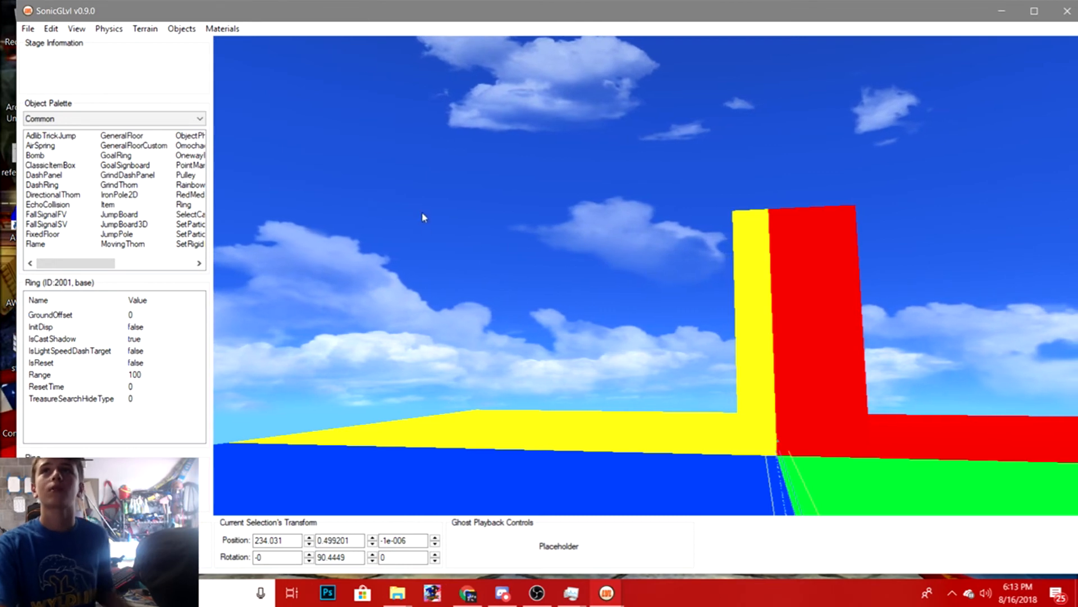
middle_click_drag(477, 172, 532, 349)
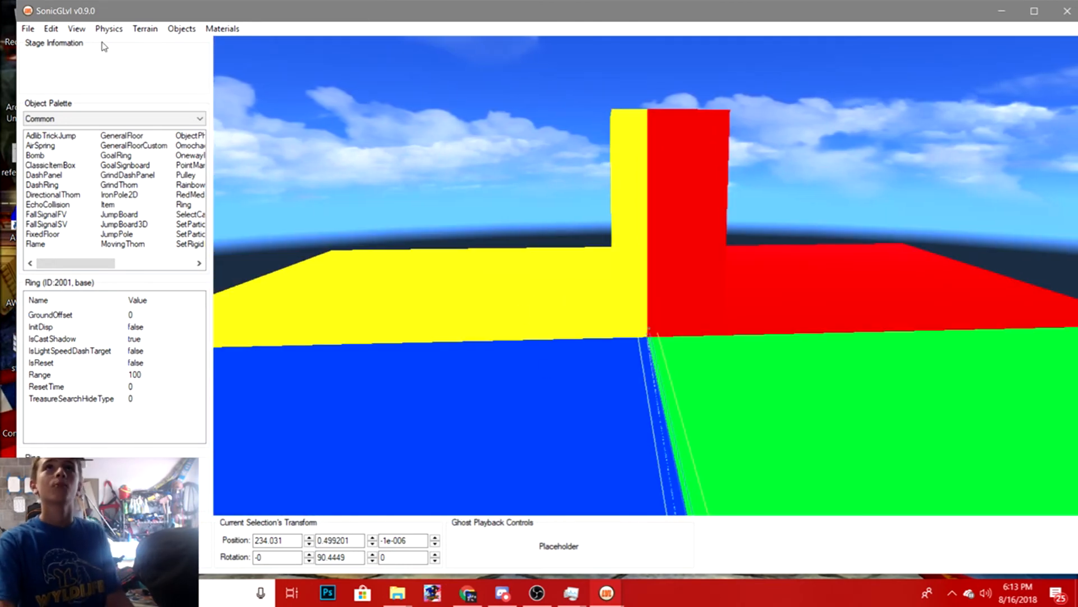
- Turn on the collision display in the viewport and inspect the collision geometry
left_click(77, 29)
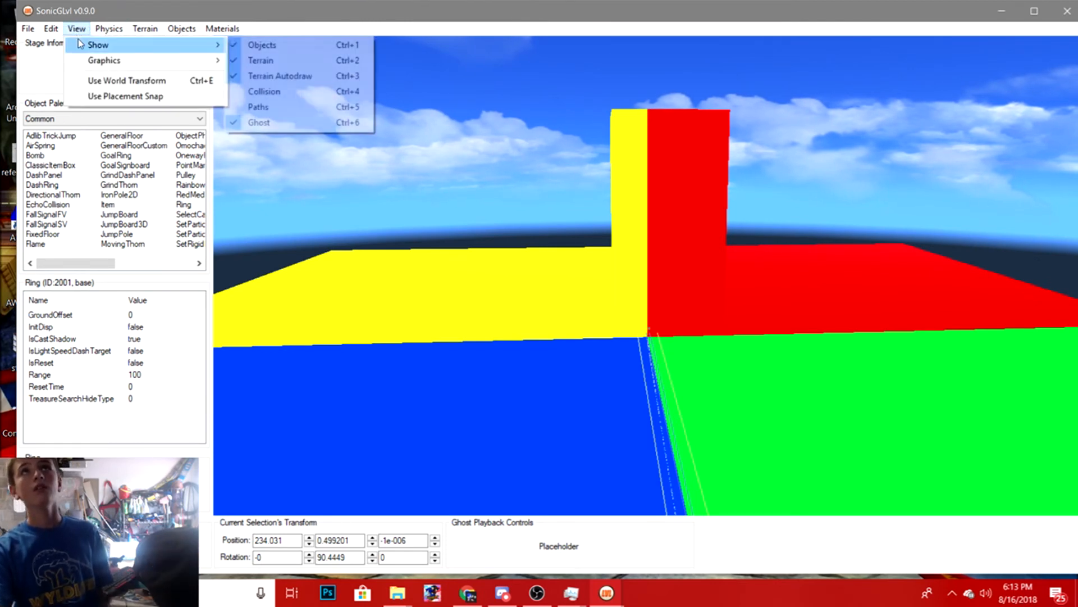
mouse_move(207, 52)
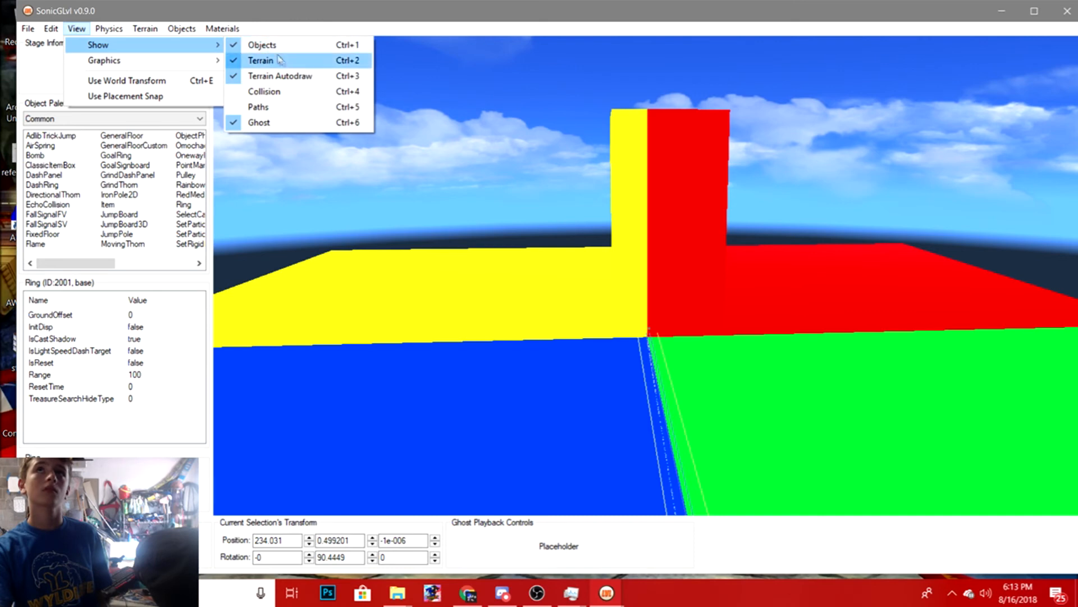
left_click(289, 97)
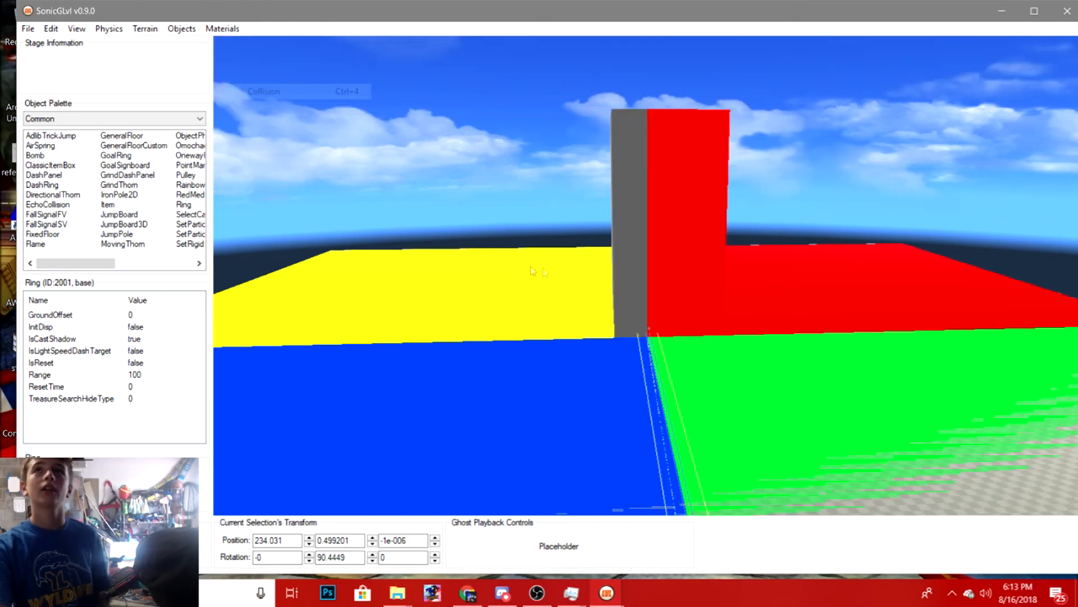
middle_click_drag(638, 315, 691, 368)
right_click_drag(755, 344, 578, 375)
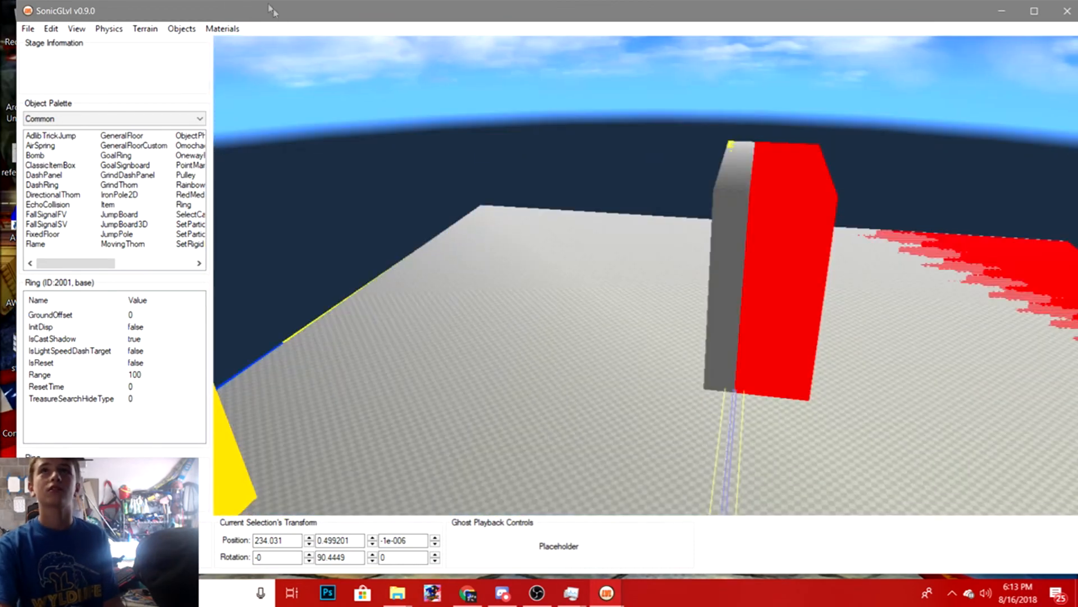
- Turn off the collision display in the viewport and look over the stage terrain up close
left_click(75, 29)
mouse_move(102, 47)
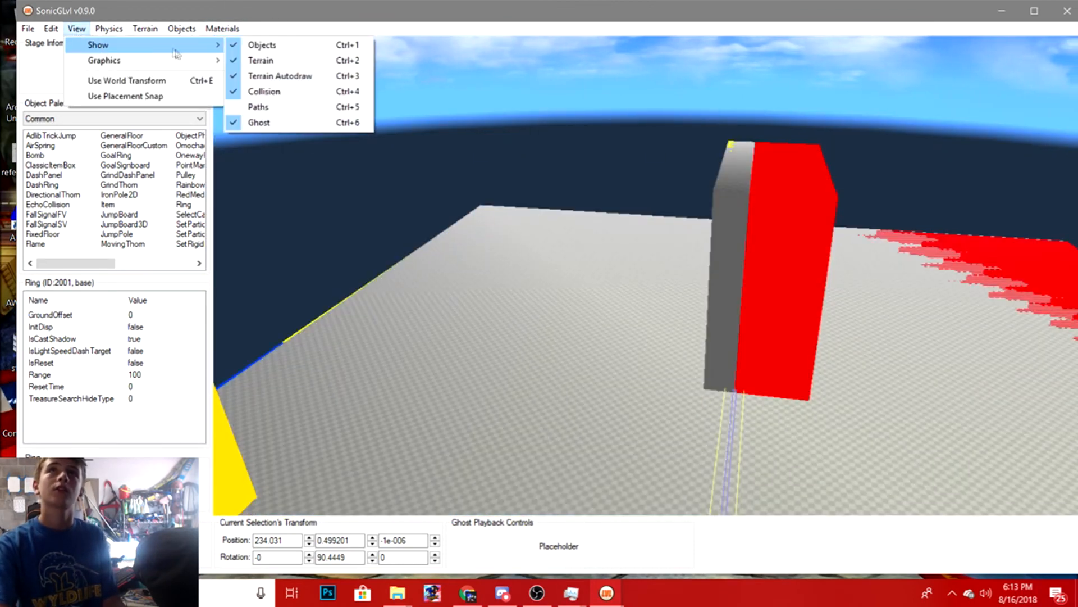
left_click(263, 93)
middle_click_drag(588, 166, 385, 3)
middle_click_drag(518, 257, 438, 260)
scroll(479, 255, "up", 2)
scroll(465, 149, "up", 4)
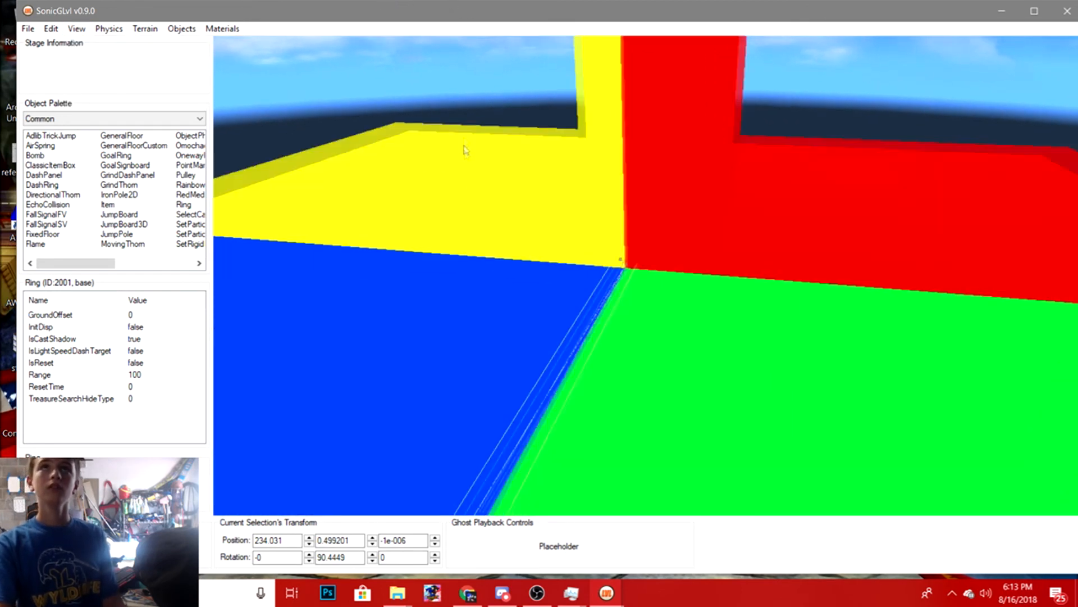
scroll(609, 239, "up", 4)
middle_click_drag(590, 221, 648, 262)
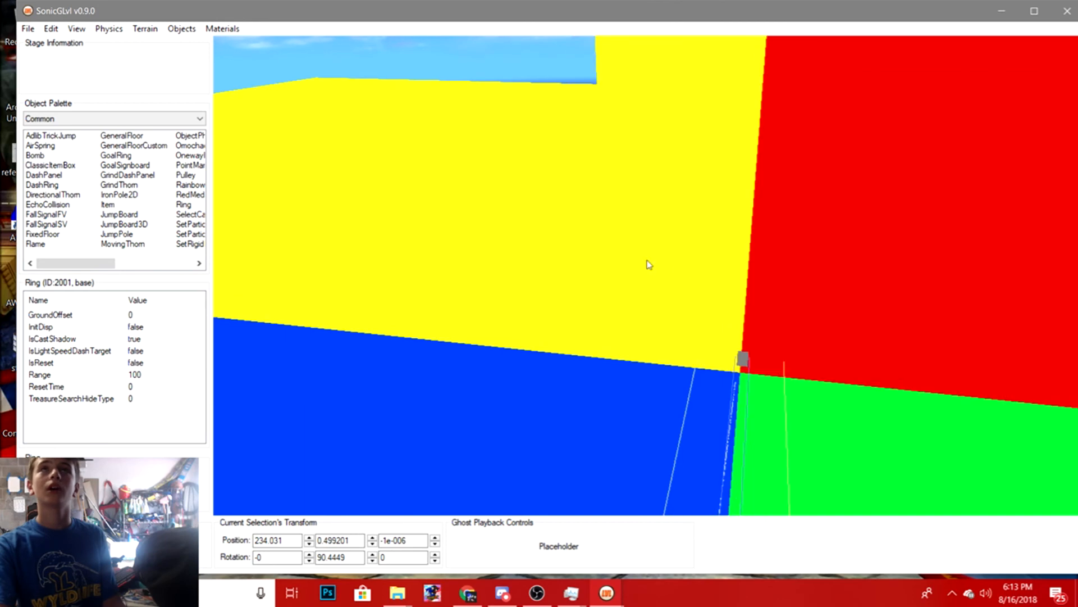
left_click_drag(405, 17, 428, 19)
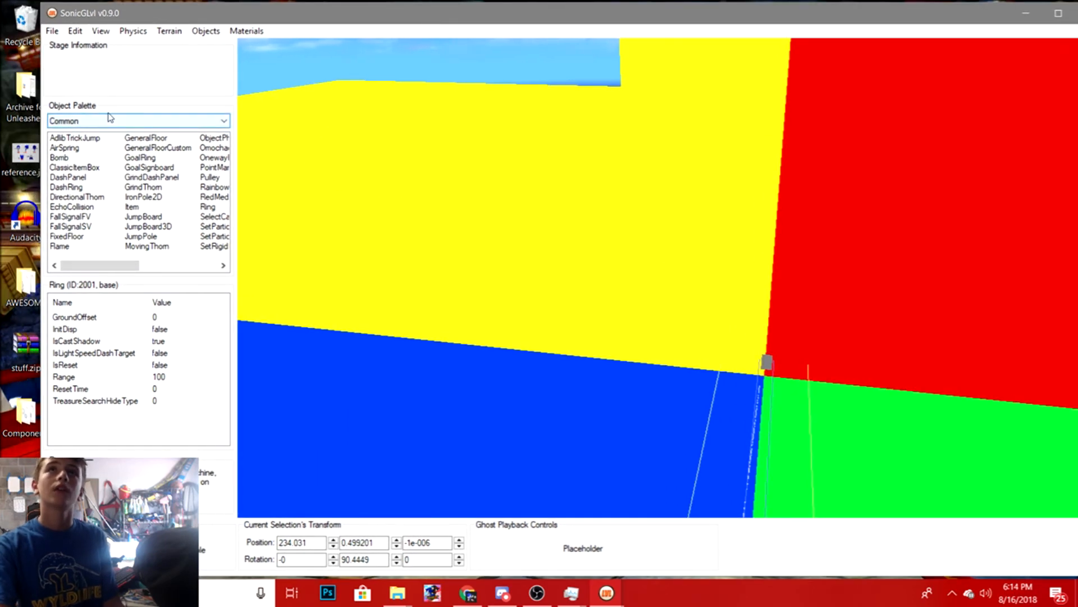
- Browse the object palette categories, viewing Unassigned and returning to Common
left_click(78, 123)
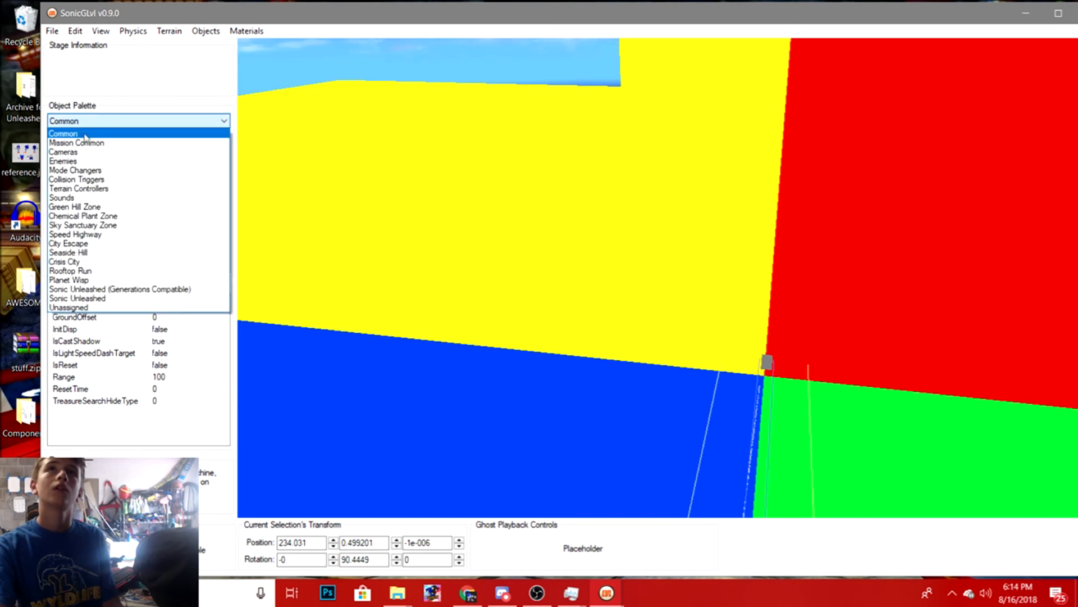
left_click(113, 306)
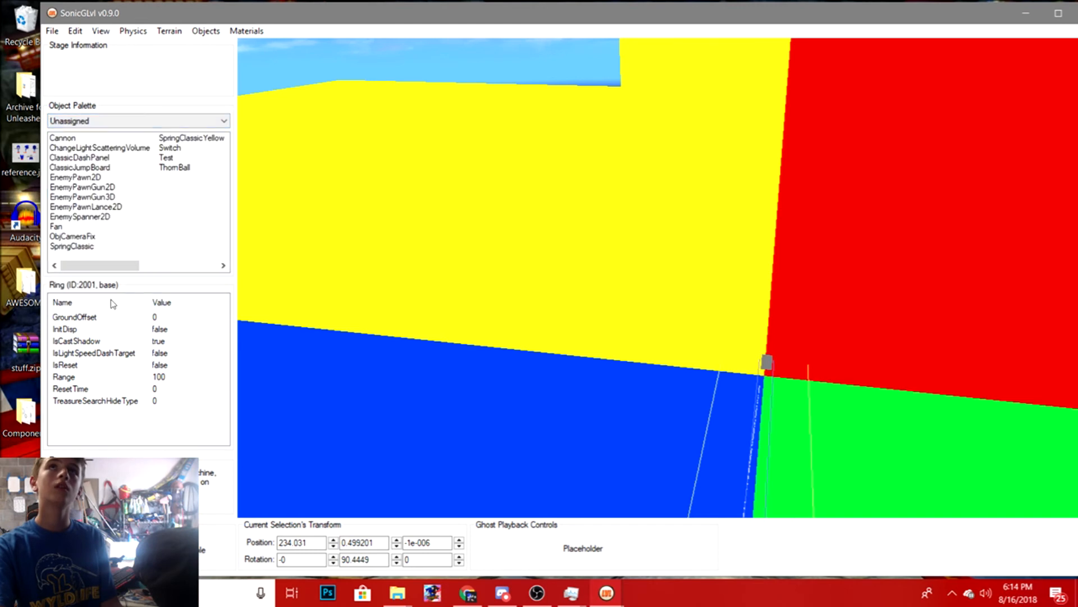
left_click(107, 123)
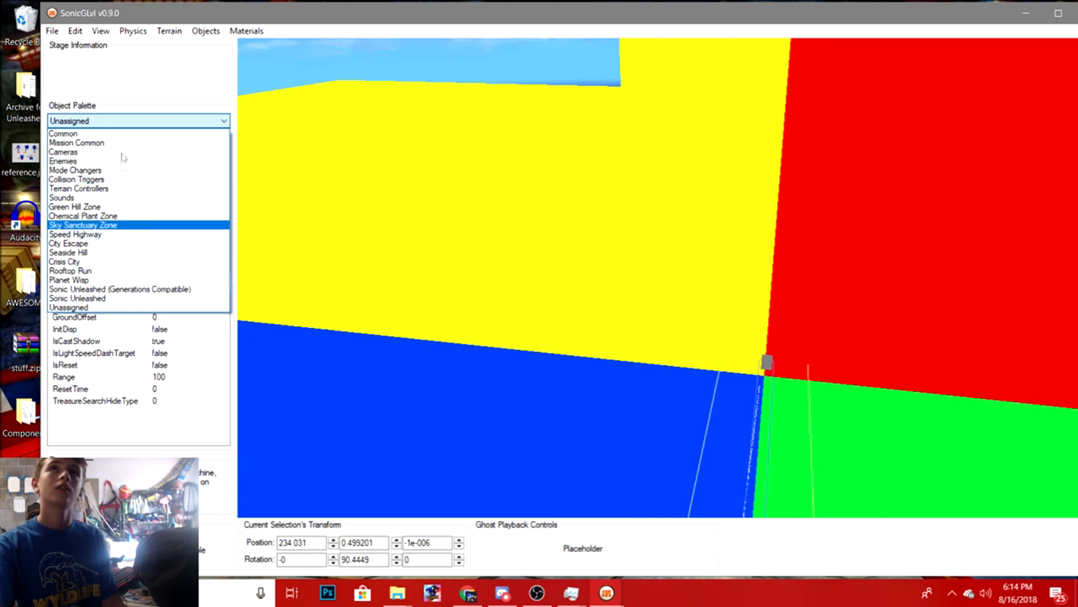
left_click(108, 134)
left_click_drag(91, 268, 169, 267)
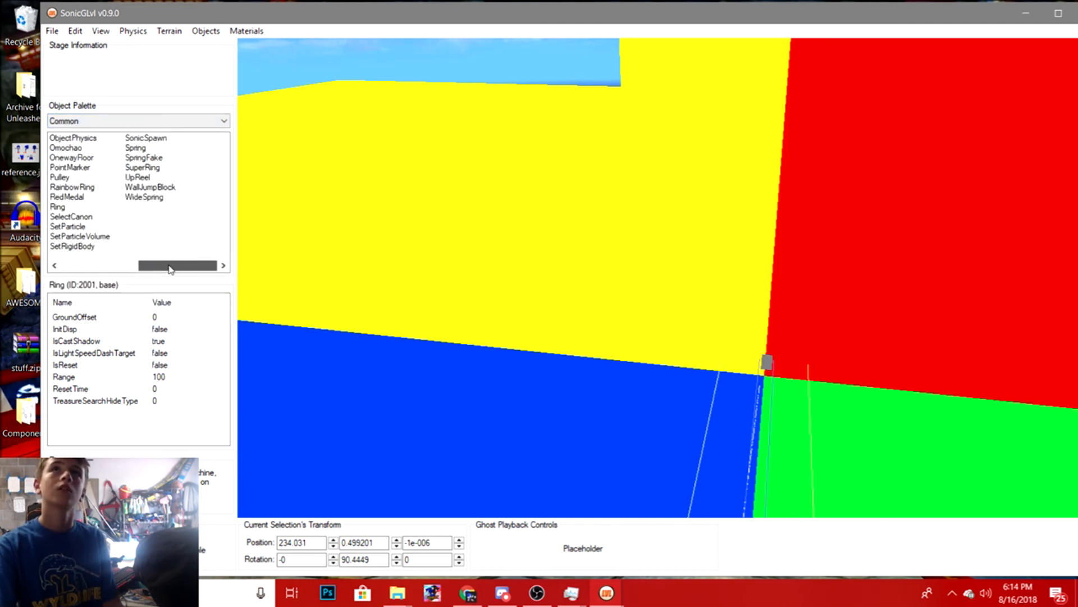
- Place a SonicSpawn object from the Common palette onto the yellow floor
left_click(146, 139)
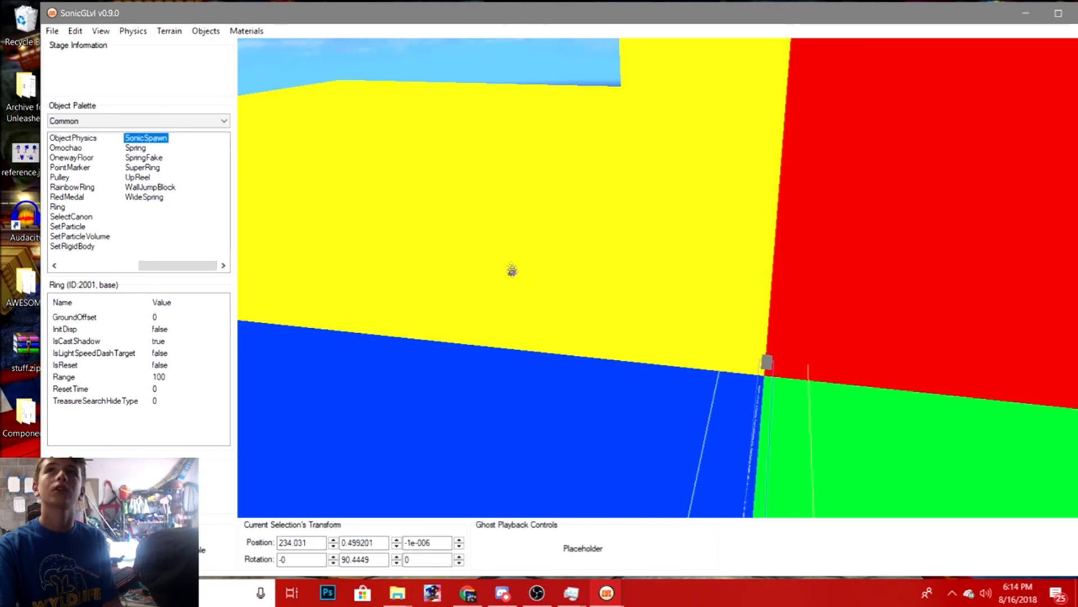
left_click(497, 209)
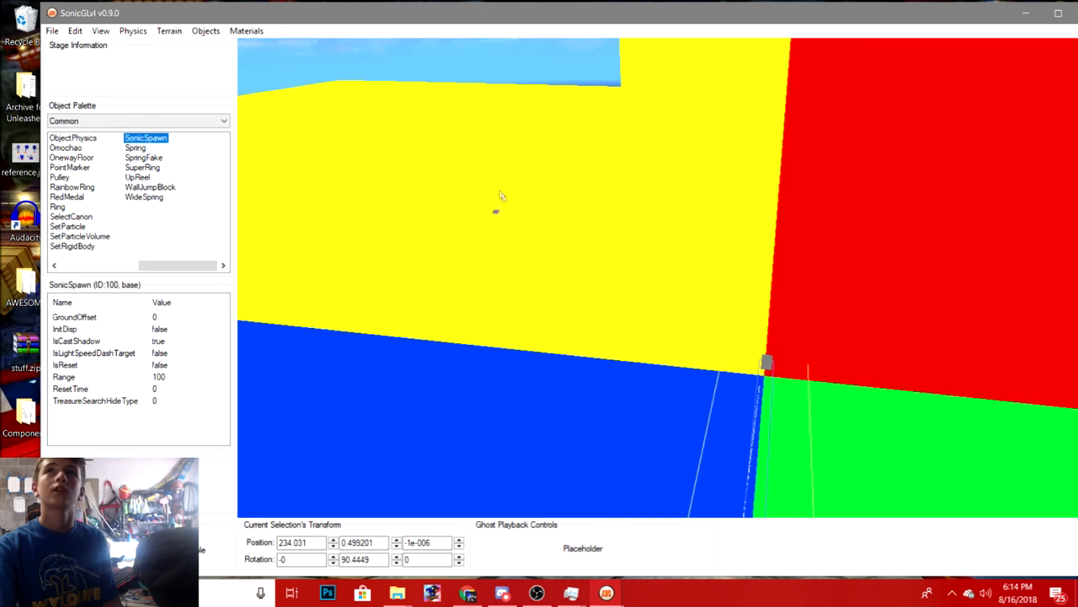
left_click_drag(490, 148, 487, 126)
middle_click_drag(499, 243, 552, 212)
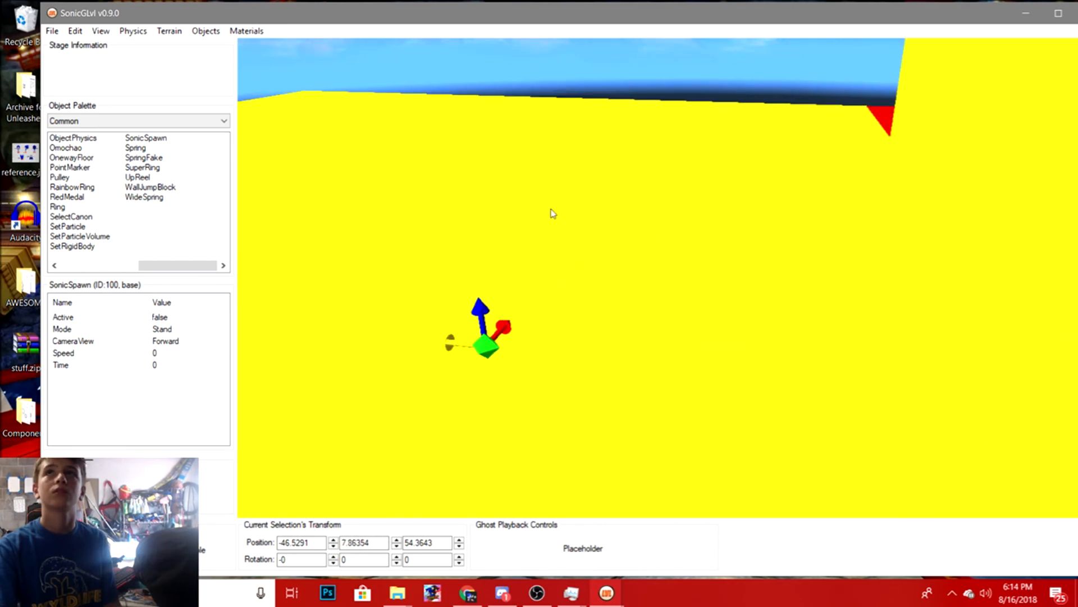
middle_click_drag(497, 290, 702, 237)
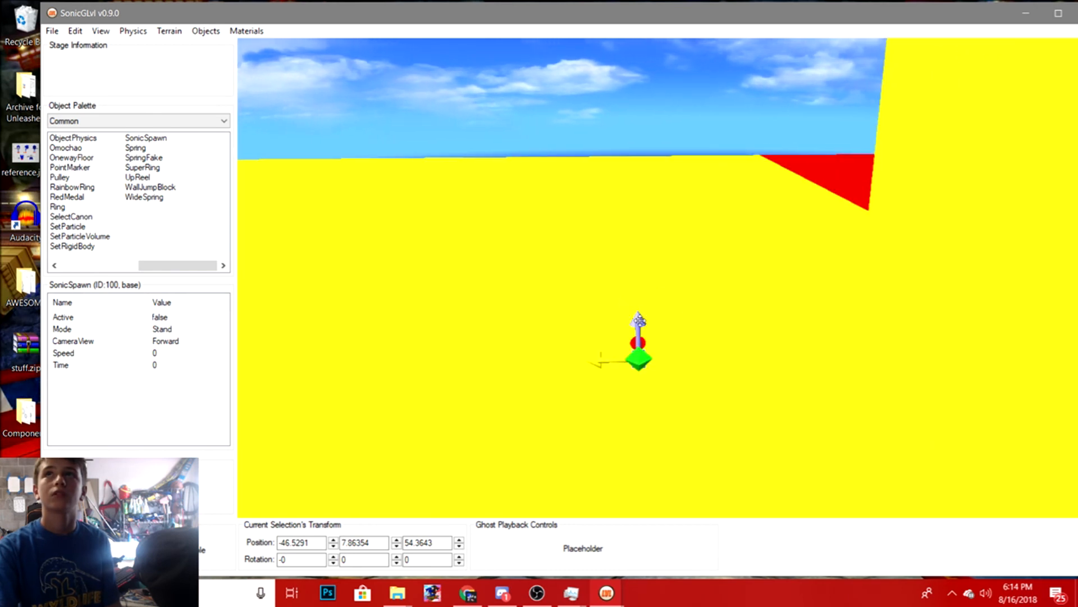
- Raise the SonicSpawn to a Y position of about 10.2 and set its Active property to true
middle_click_drag(568, 366, 558, 347)
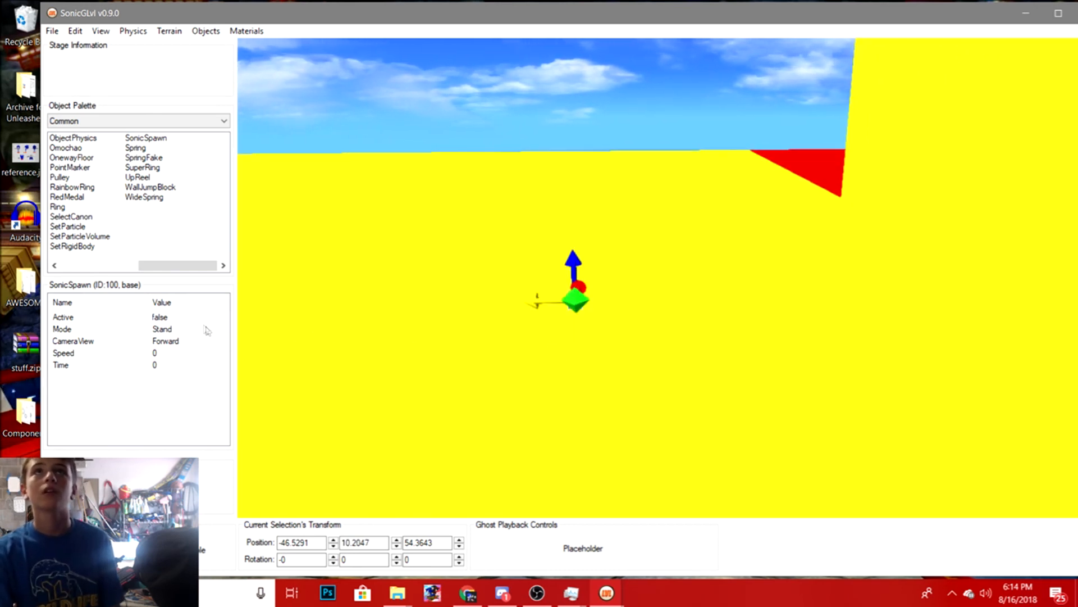
double_click(181, 320)
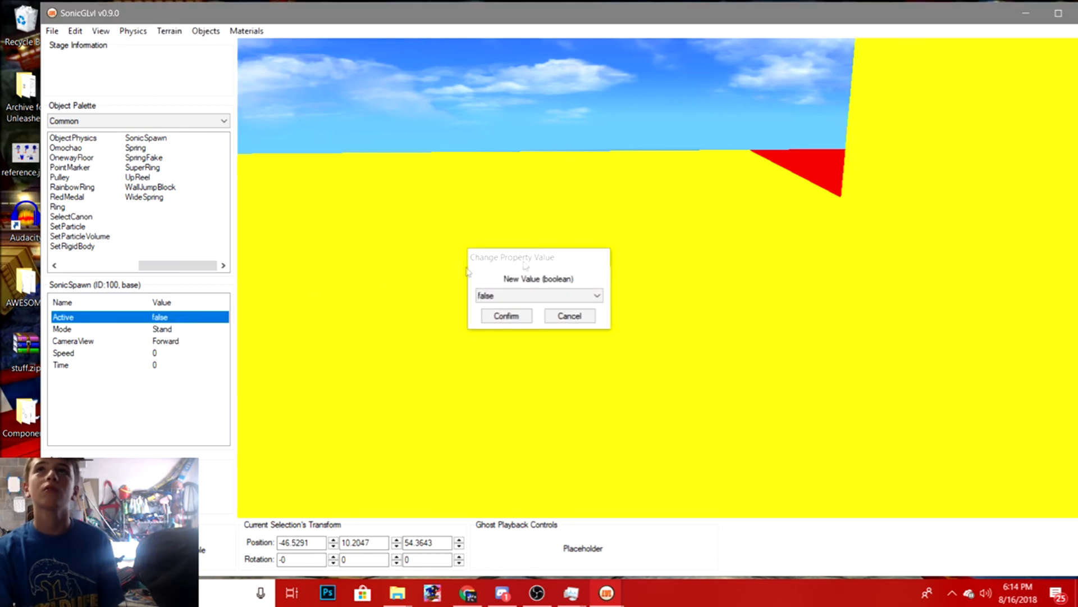
left_click(548, 295)
left_click(508, 317)
left_click(500, 315)
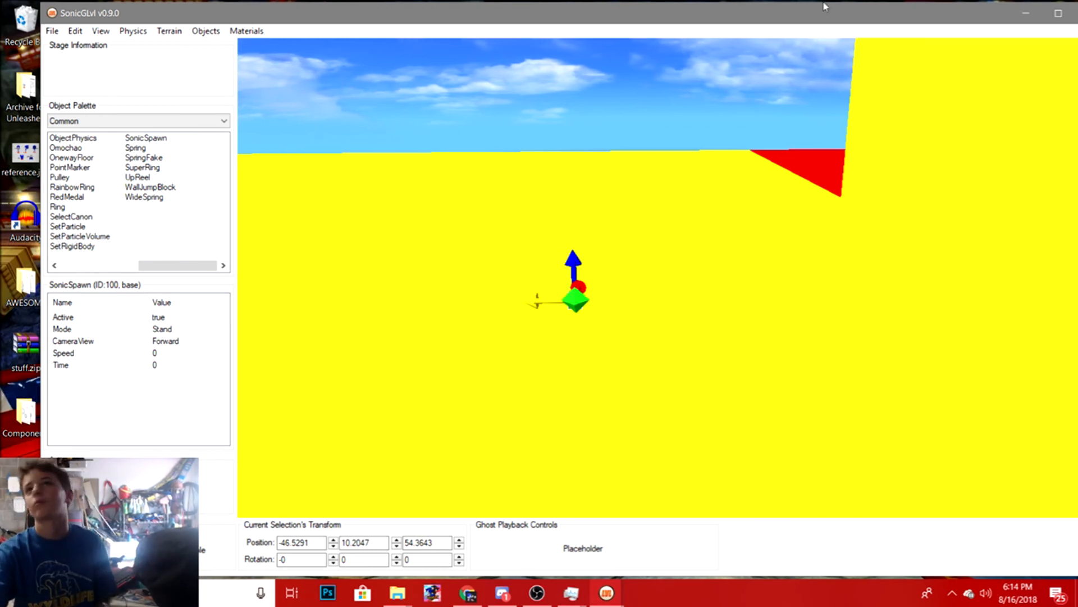
middle_click_drag(639, 306, 624, 264)
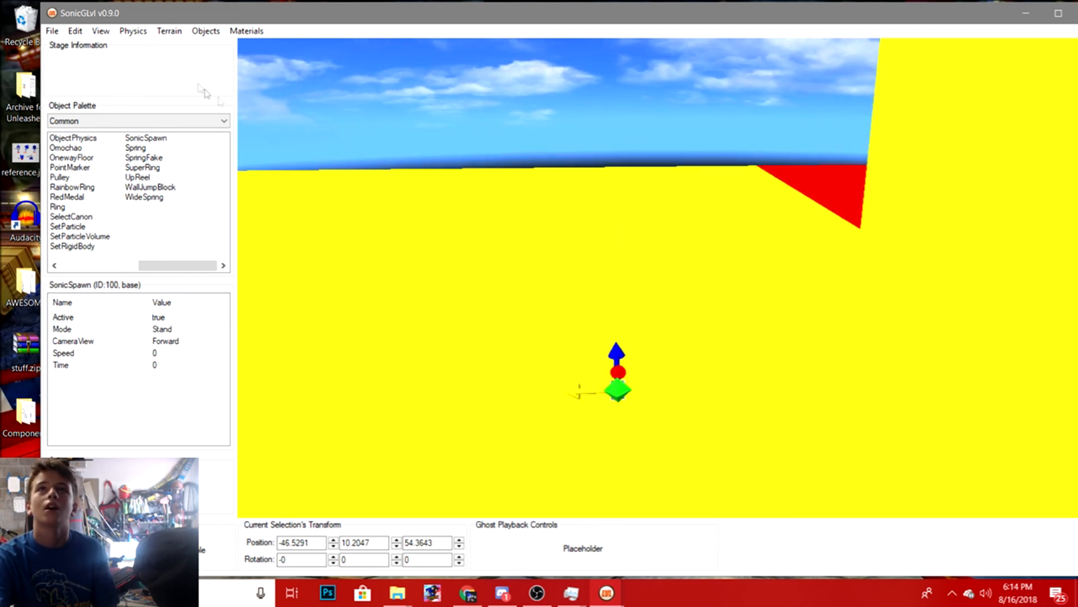
- Save the stage data
left_click(49, 31)
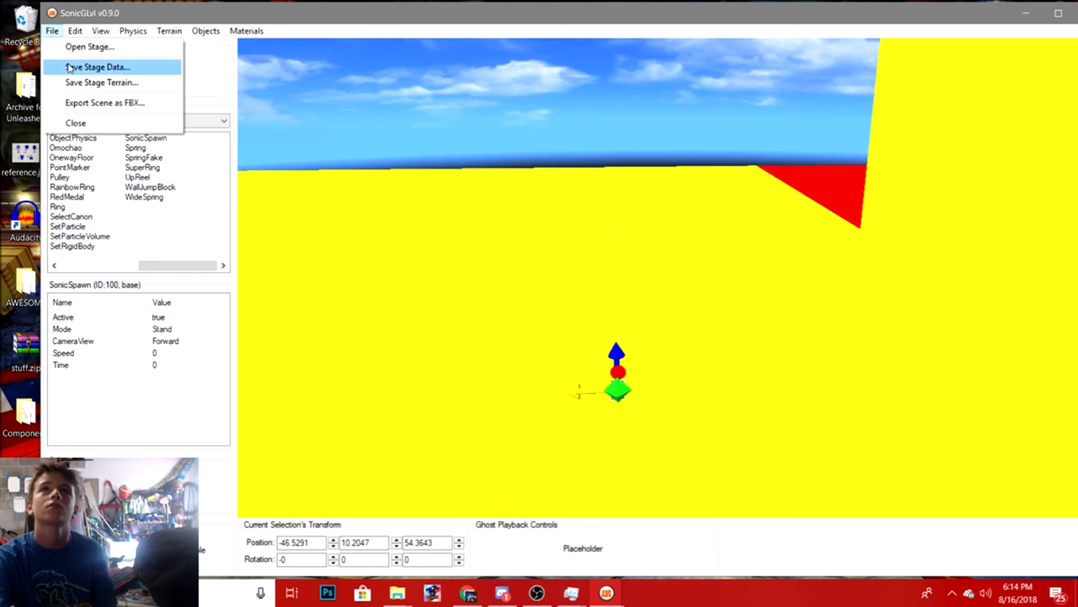
left_click(84, 65)
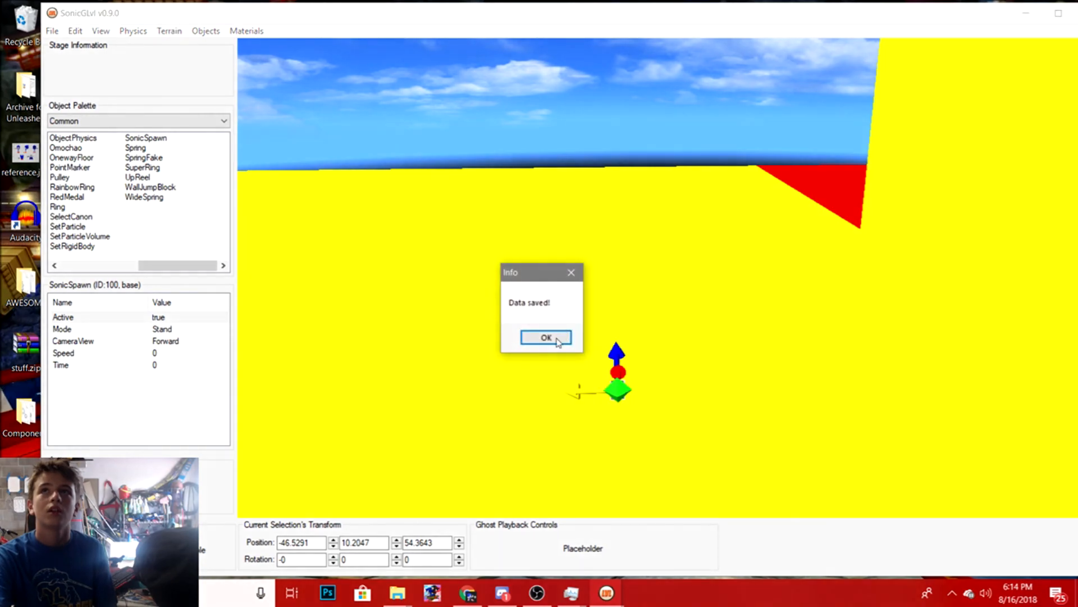
left_click(550, 336)
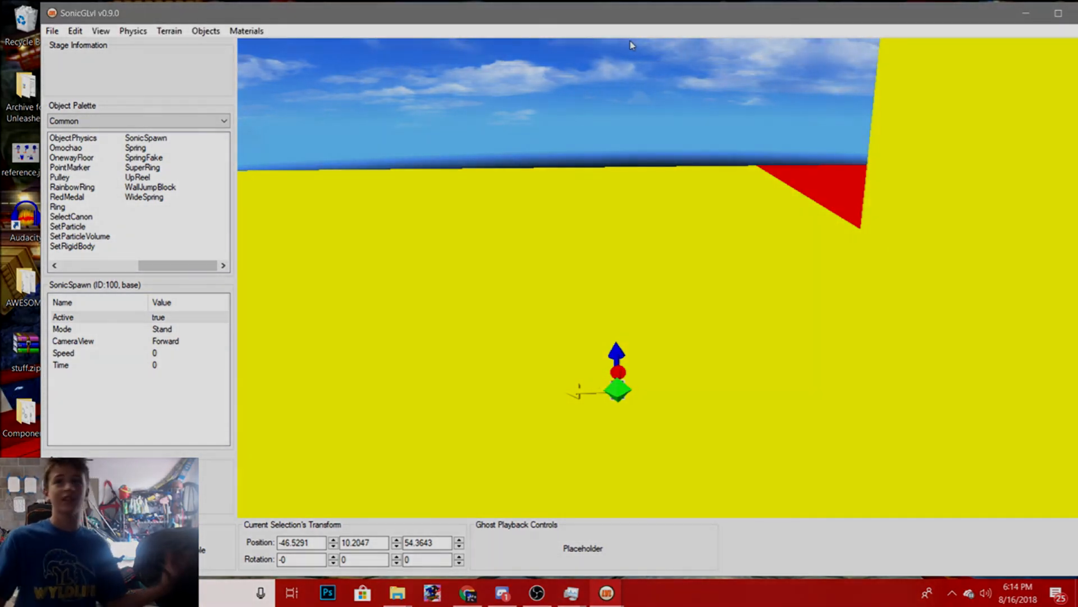